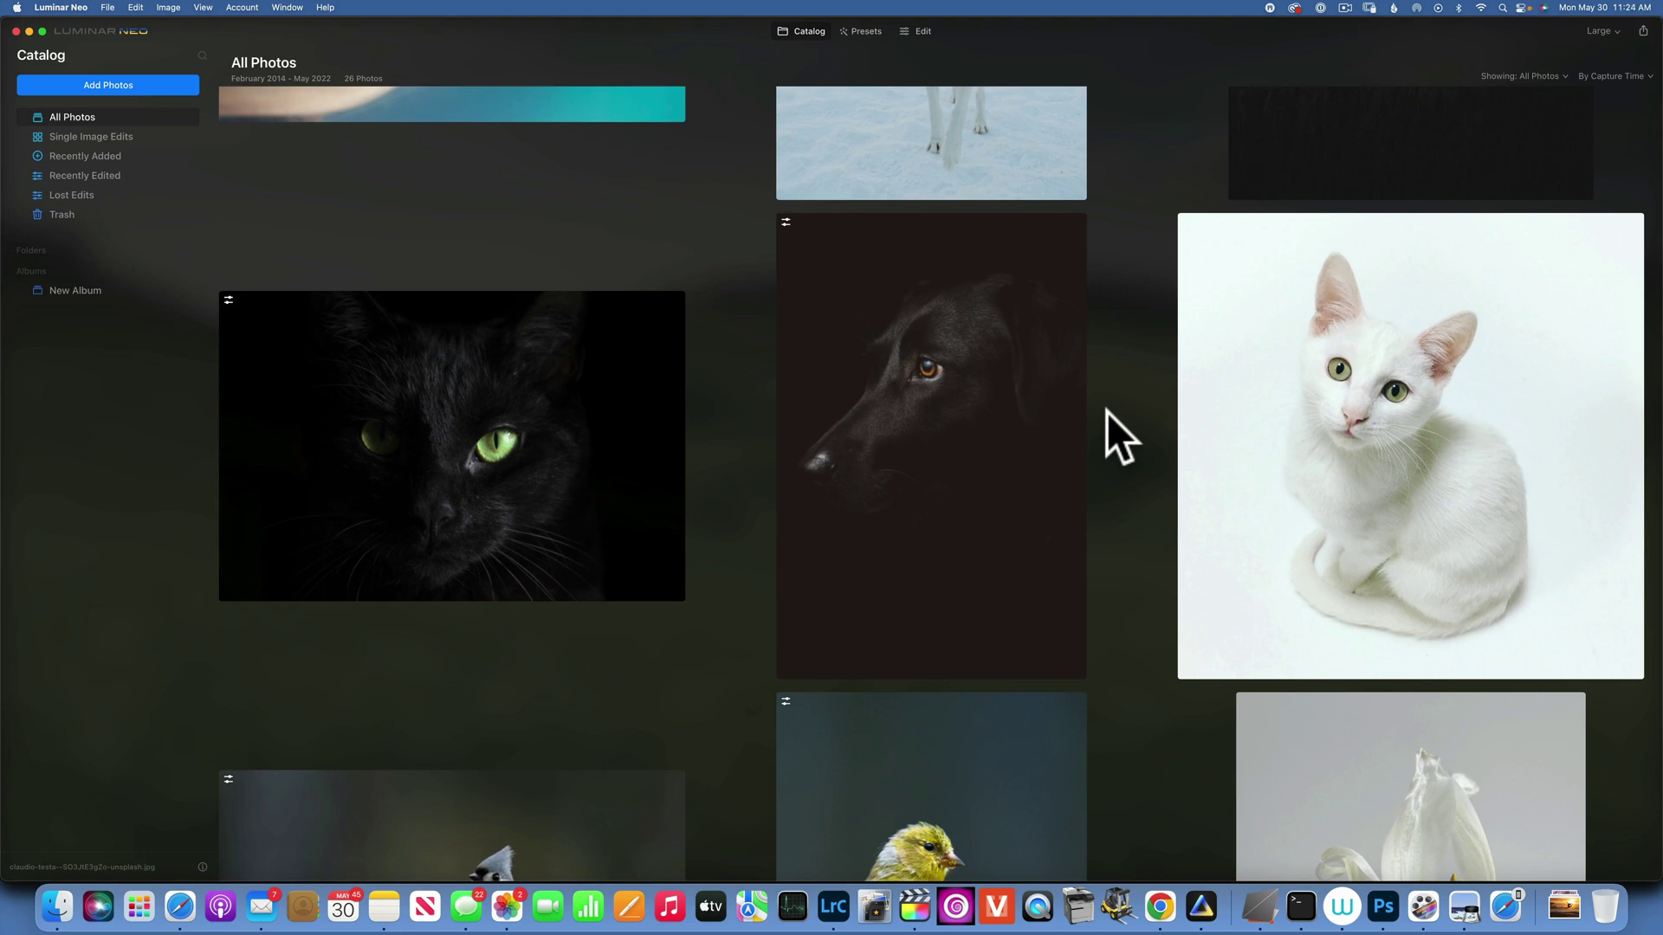
Find the green rolling-hills landscape photo in the catalog and open it for editing.
{"action": "scroll", "coordinate": [1107, 412], "scroll_direction": "down", "scroll_amount": 6}
{"action": "scroll", "coordinate": [1107, 412], "scroll_direction": "down", "scroll_amount": 8}
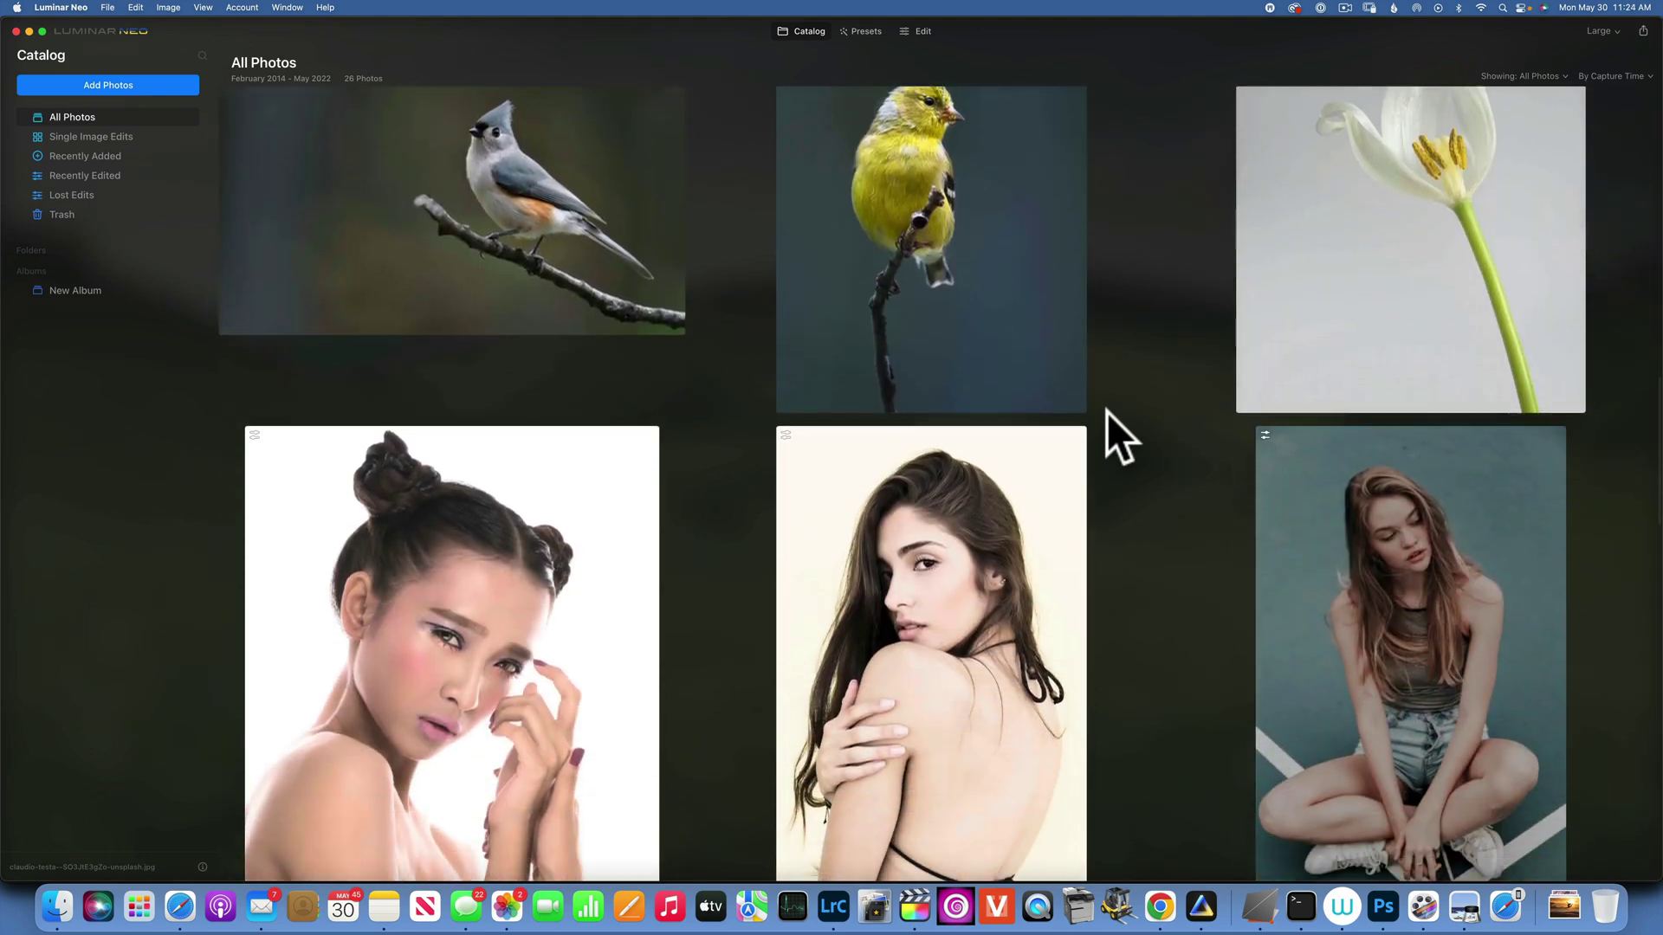
{"action": "scroll", "coordinate": [1107, 413], "scroll_direction": "down", "scroll_amount": 12}
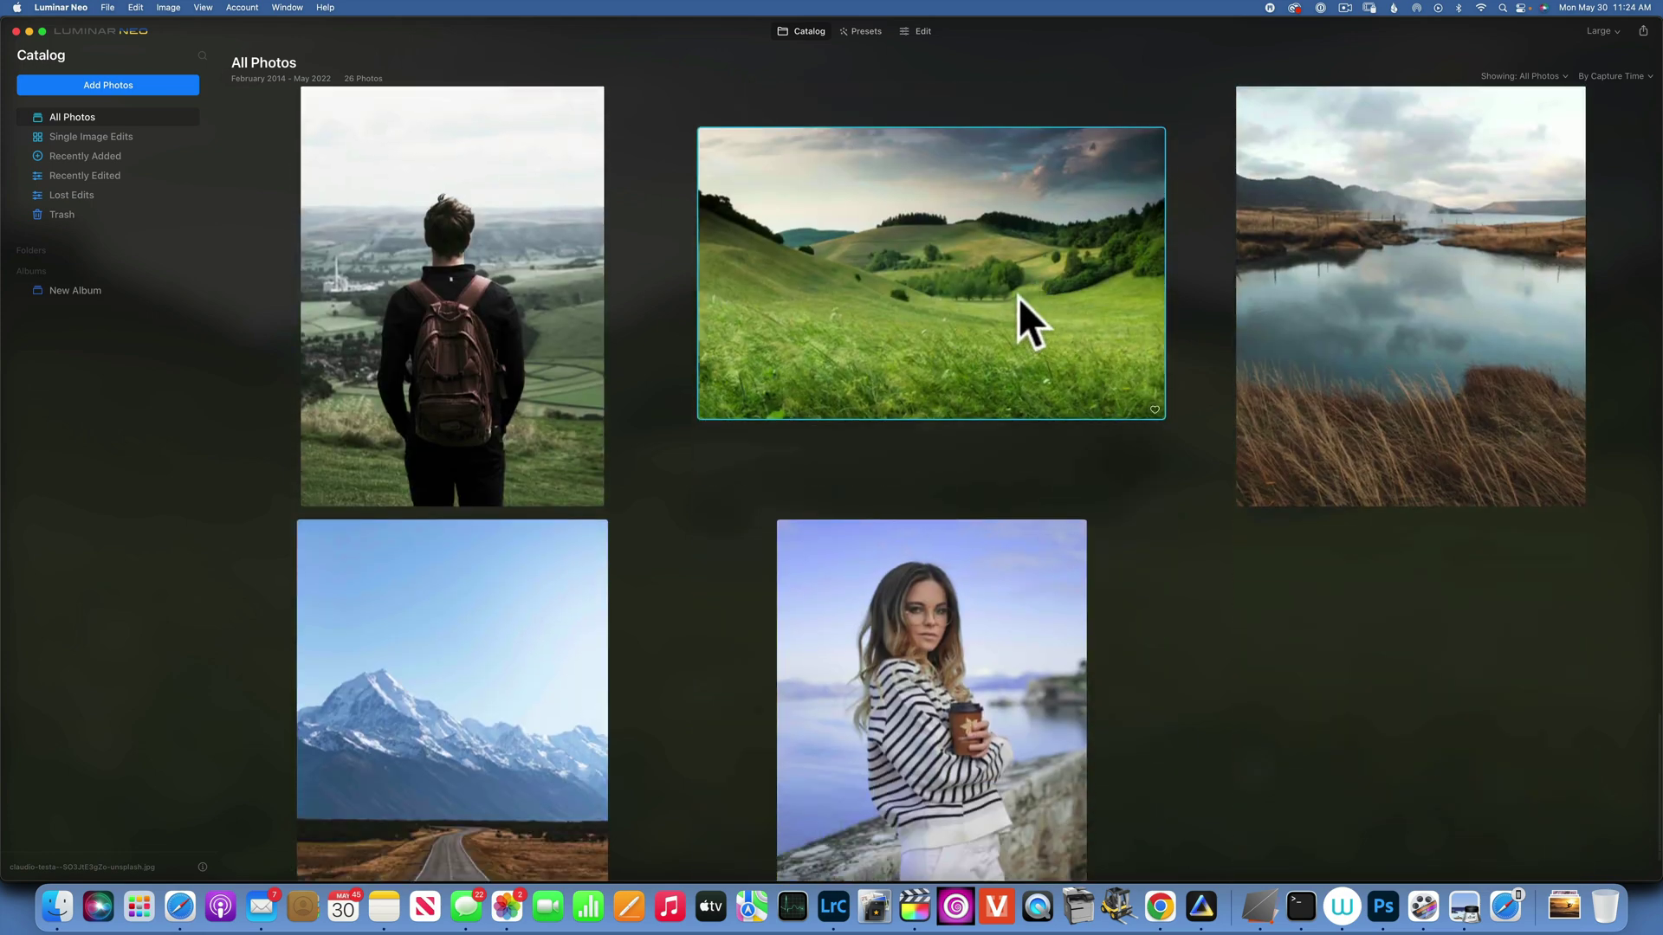
{"action": "double_click", "coordinate": [1019, 298]}
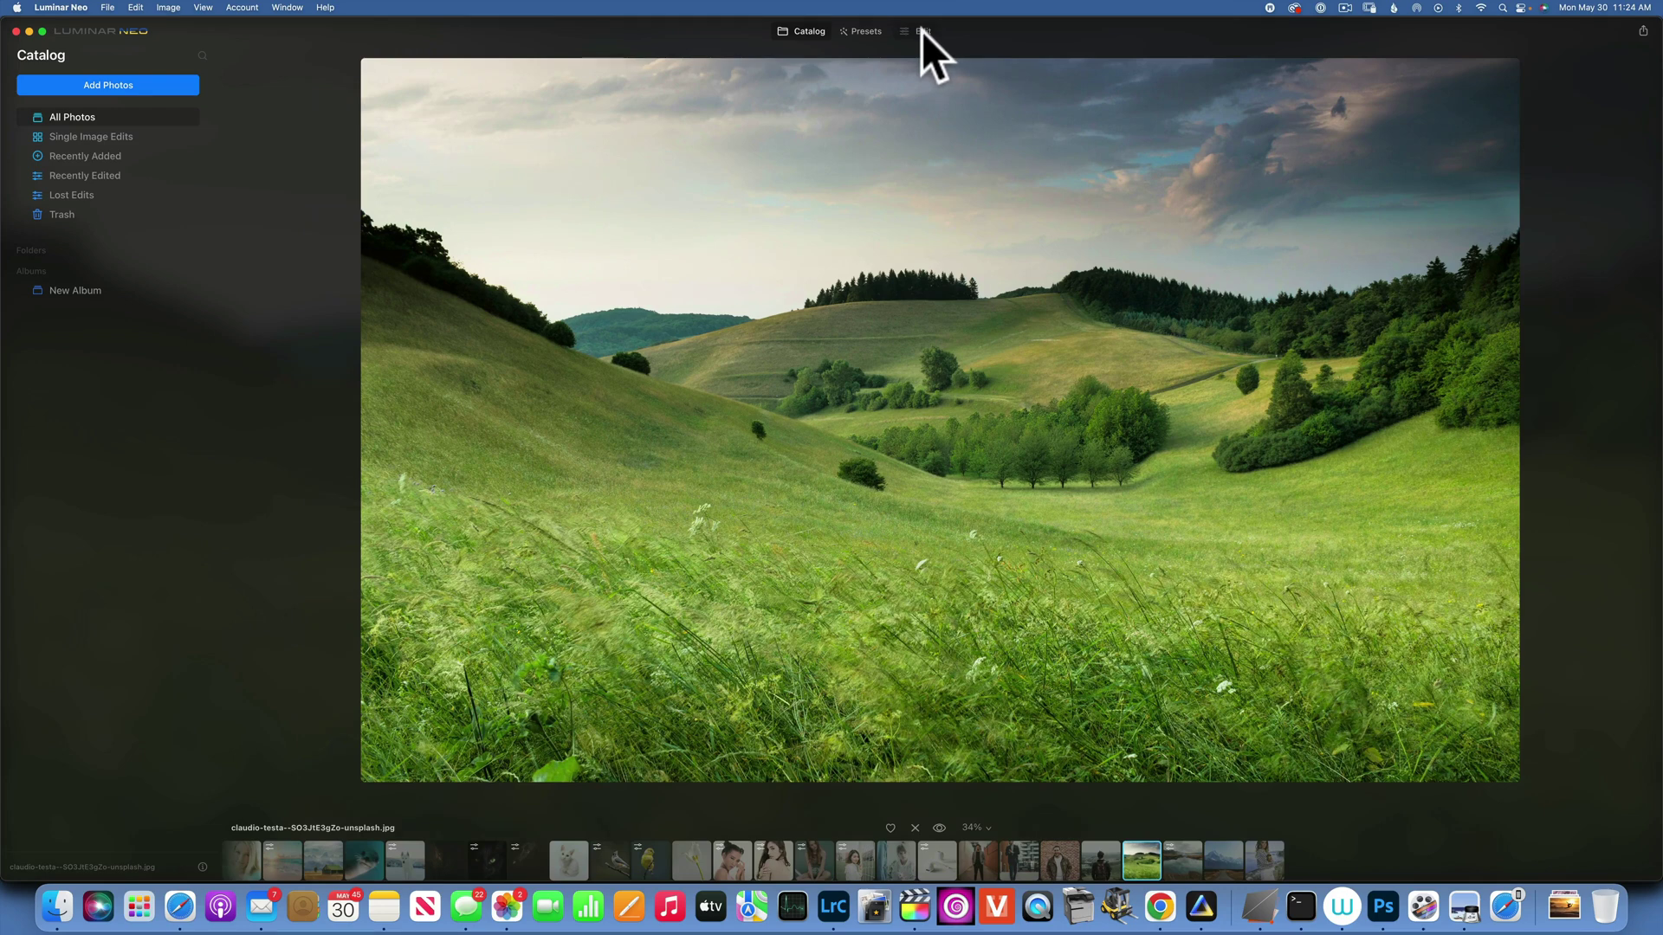
{"action": "left_click", "coordinate": [922, 30]}
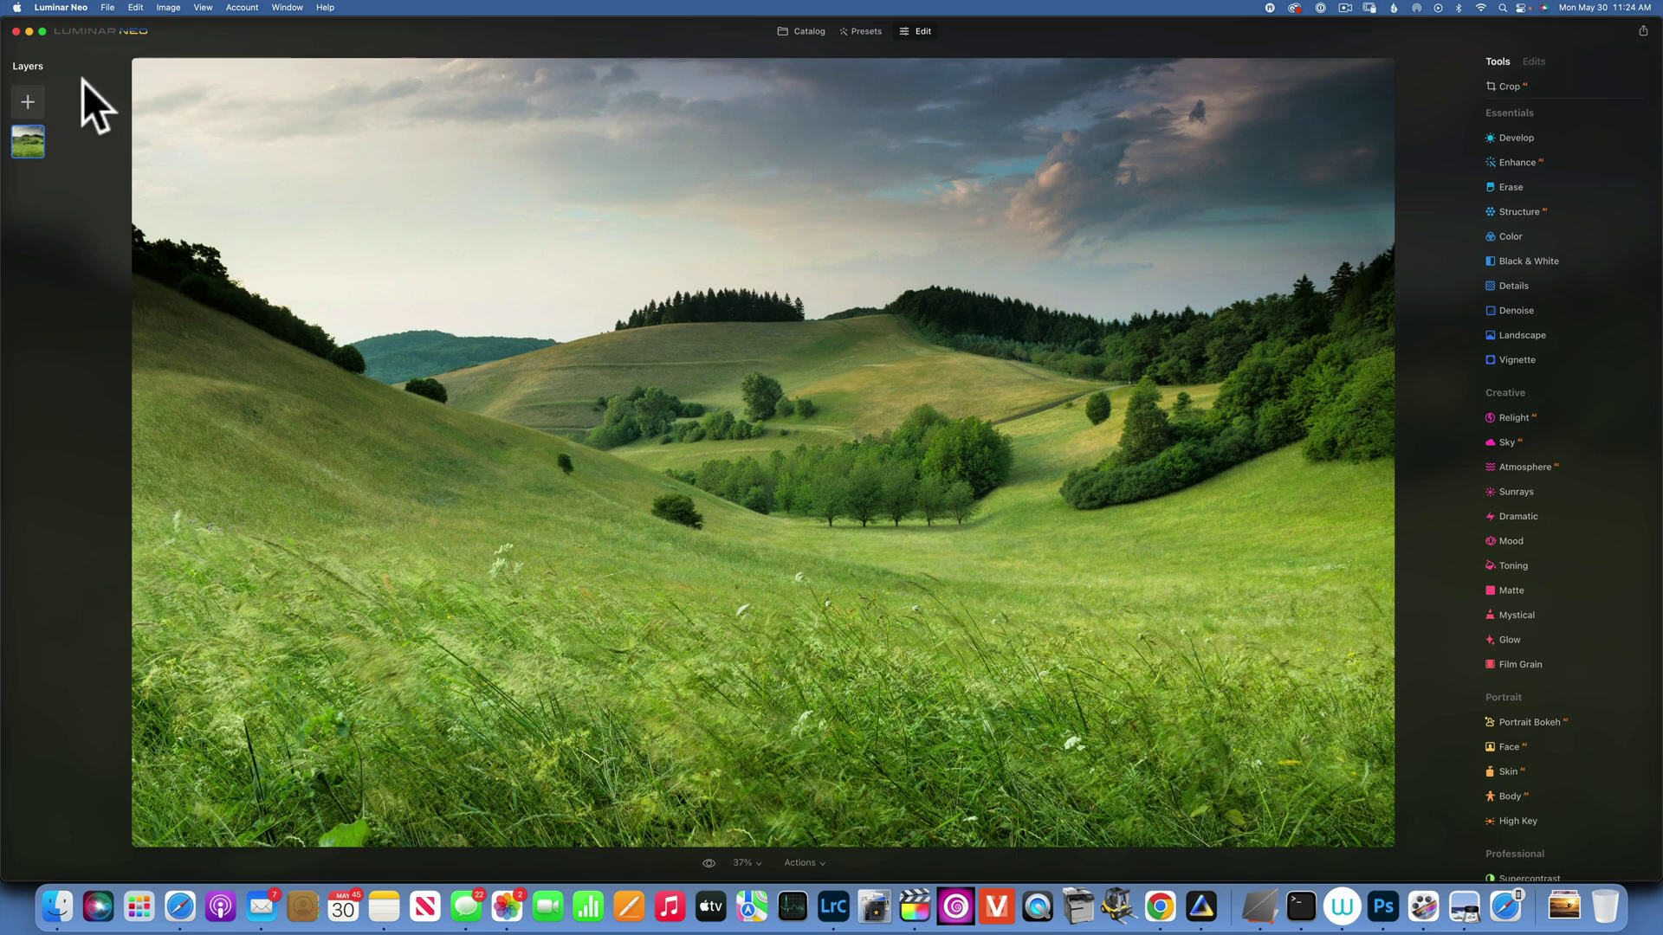
Show the histogram above the editing tools, hide it, and show it again.
{"action": "left_click", "coordinate": [206, 7]}
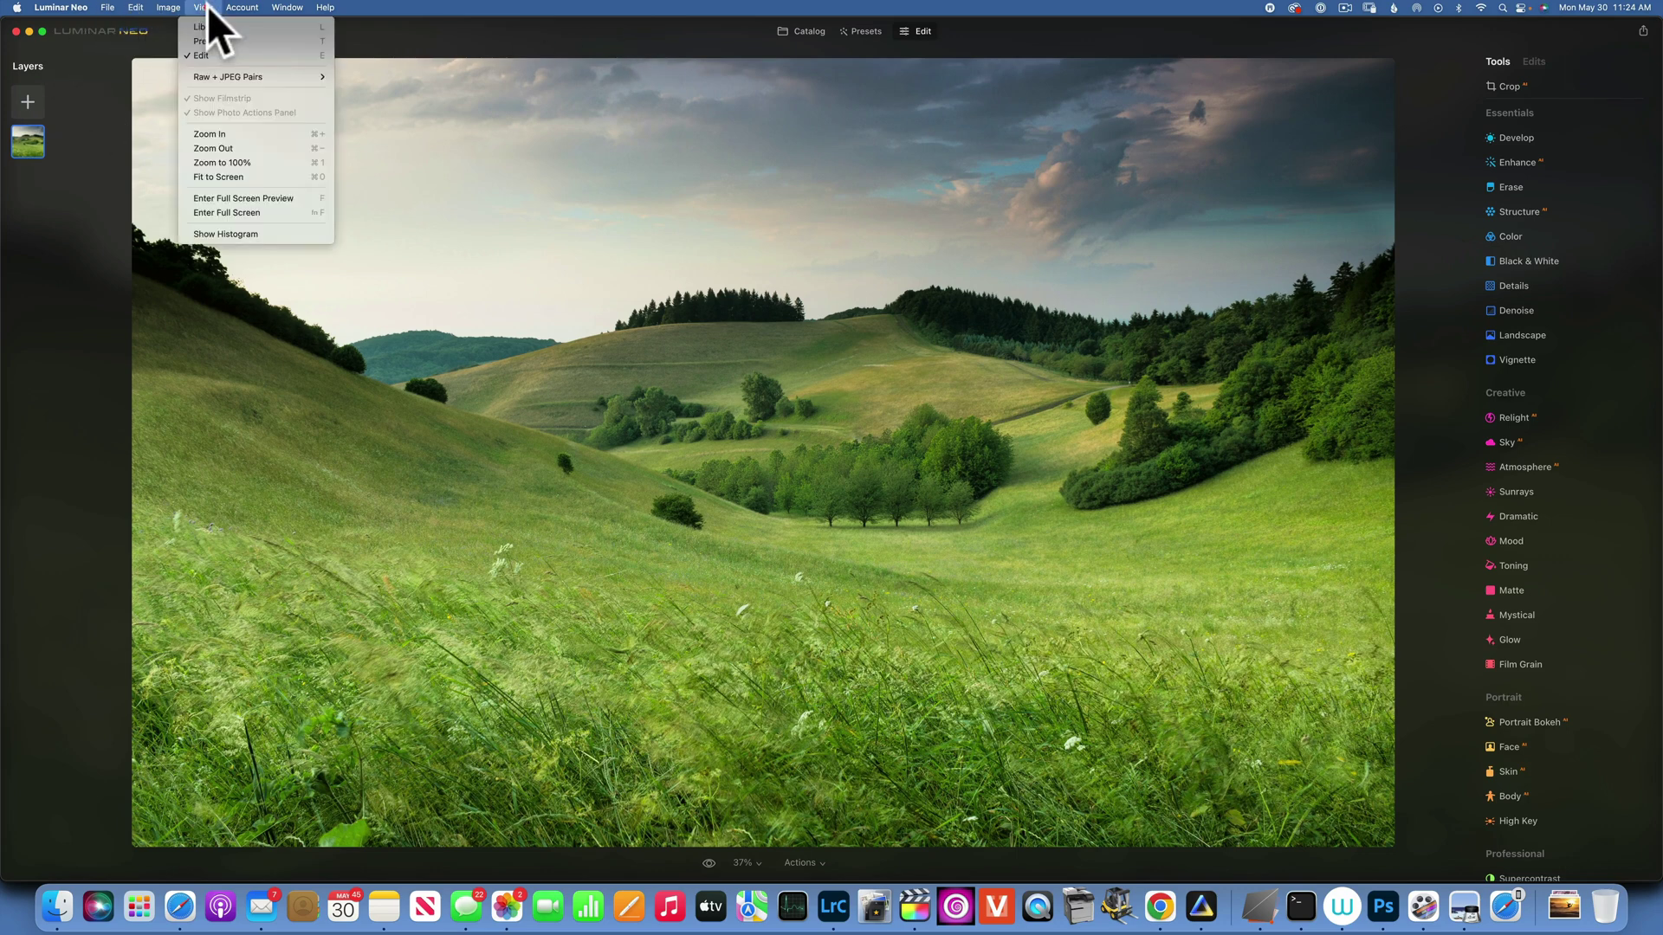
{"action": "left_click", "coordinate": [273, 234]}
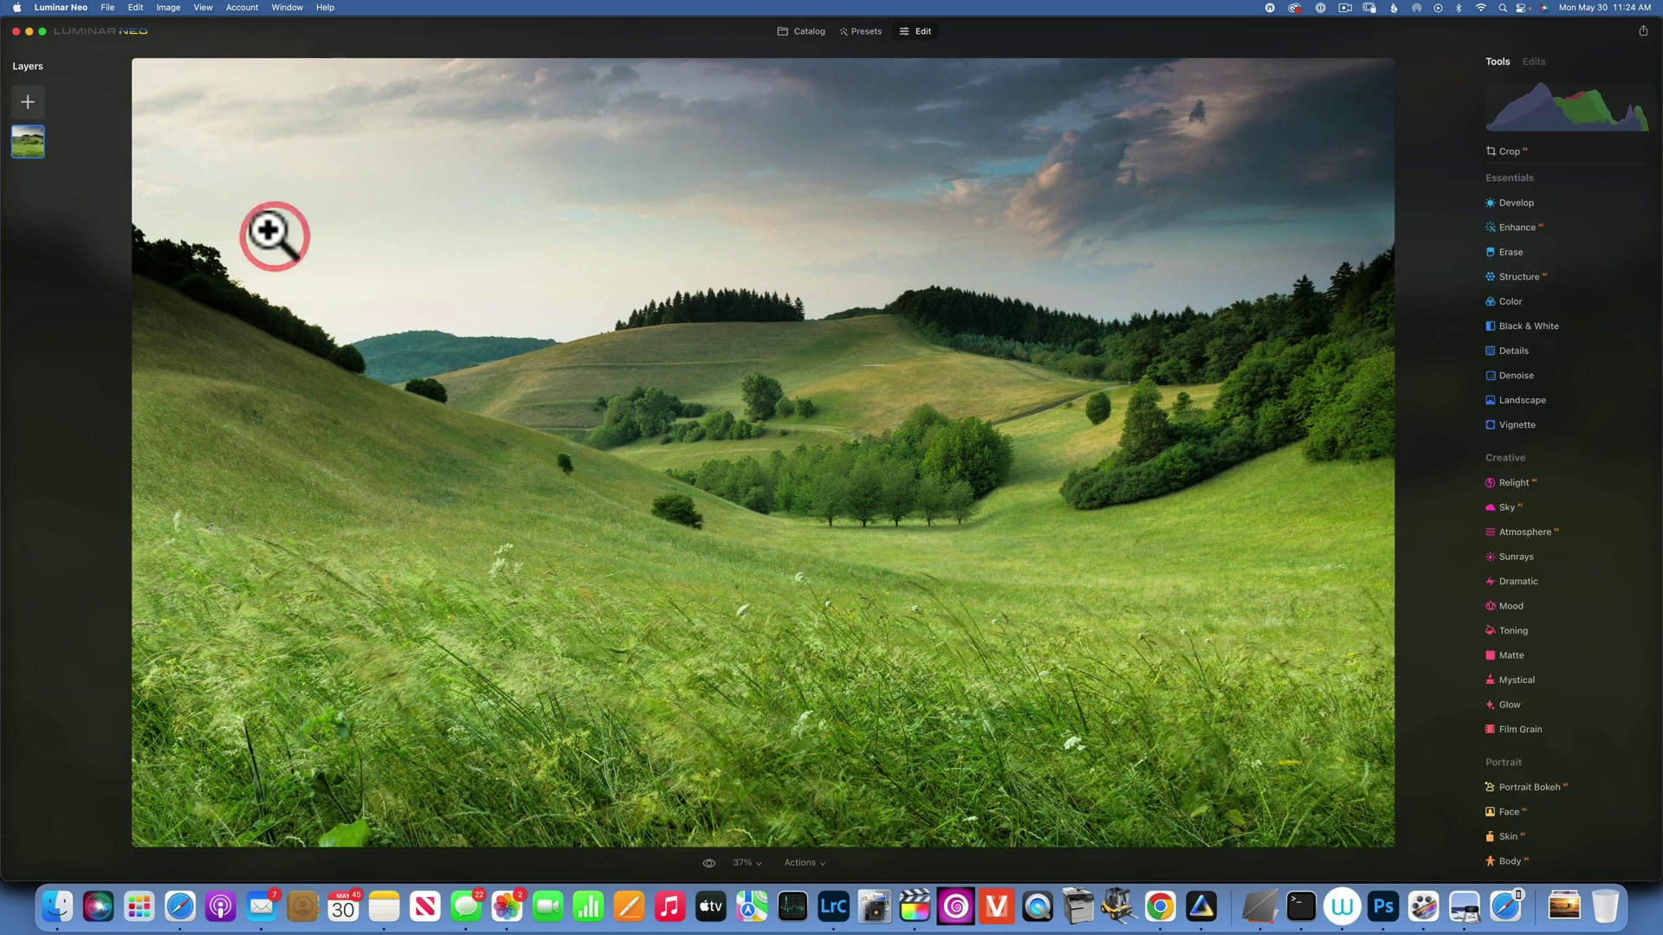
{"action": "left_click", "coordinate": [205, 8]}
{"action": "left_click", "coordinate": [249, 234]}
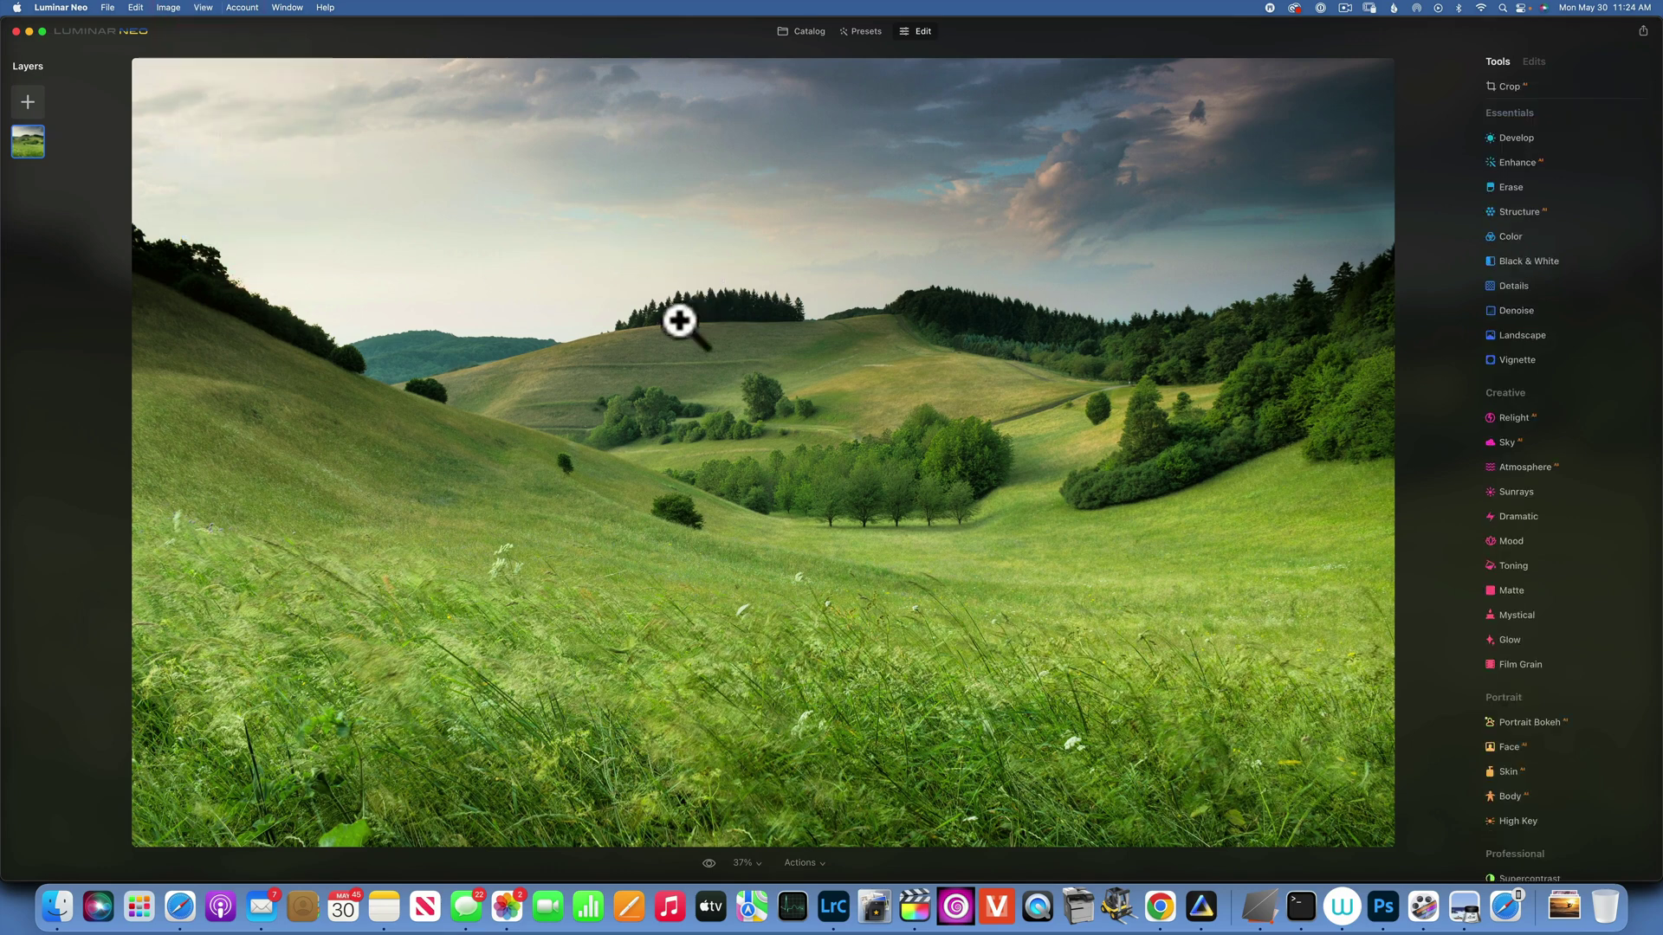
{"action": "right_click", "coordinate": [814, 478]}
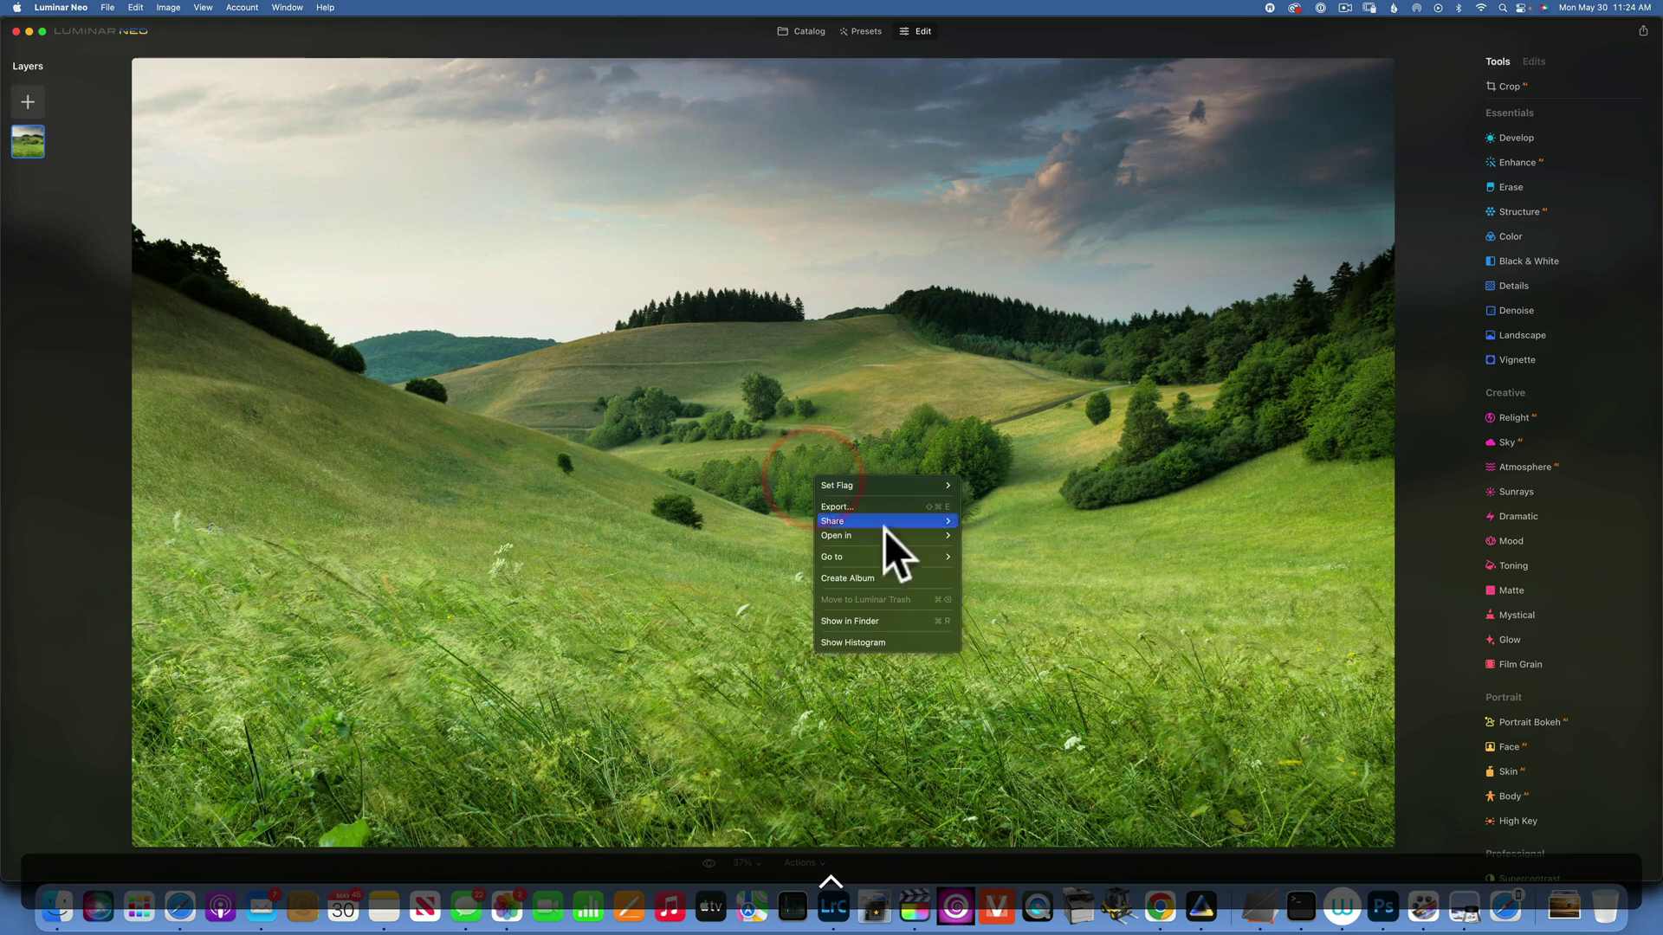
{"action": "left_click", "coordinate": [865, 642]}
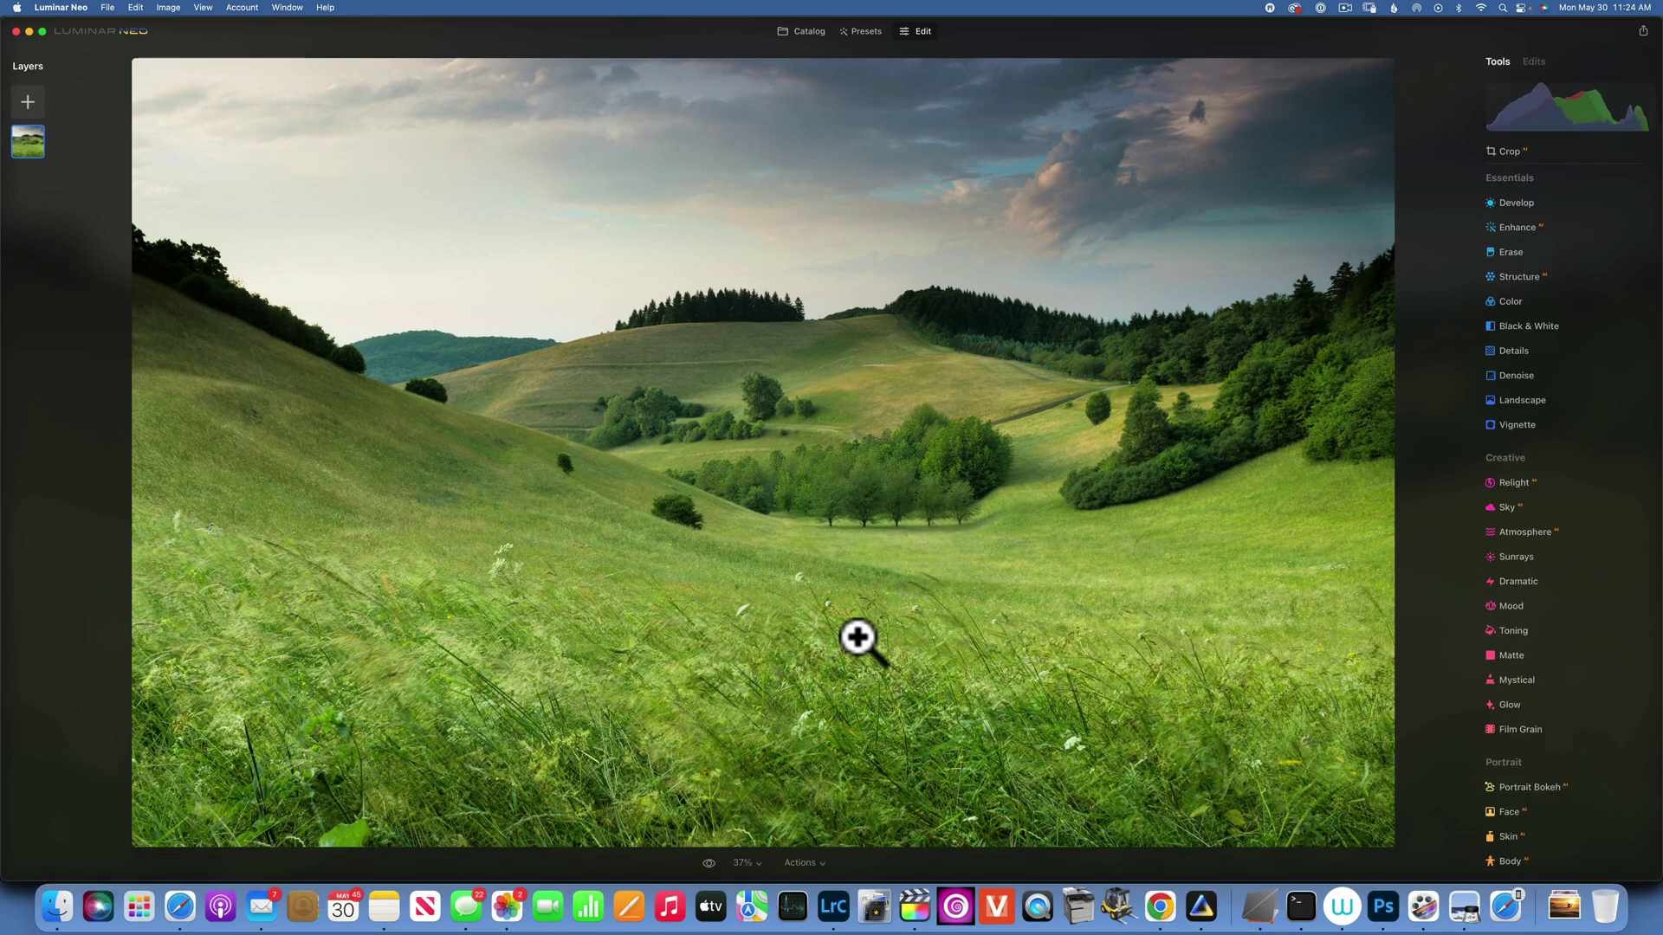
Cycle the histogram through the red, green, blue and grey views back to combined colour, and turn on both clipping indicators.
{"action": "left_click", "coordinate": [1567, 109]}
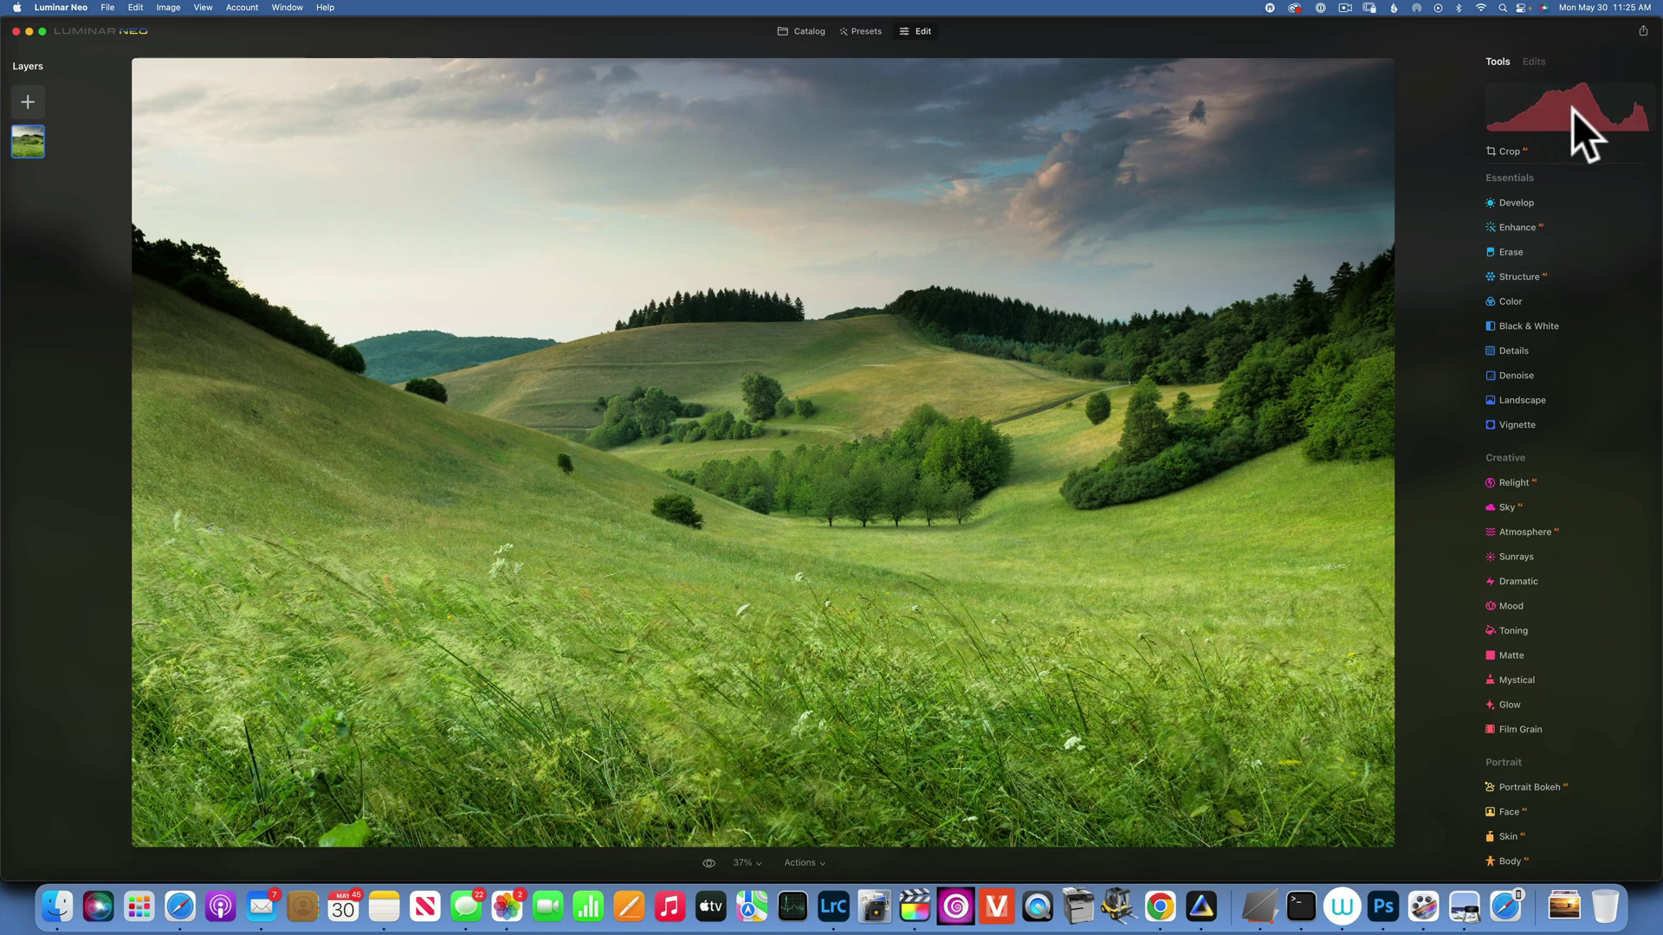
{"action": "left_click", "coordinate": [1572, 110]}
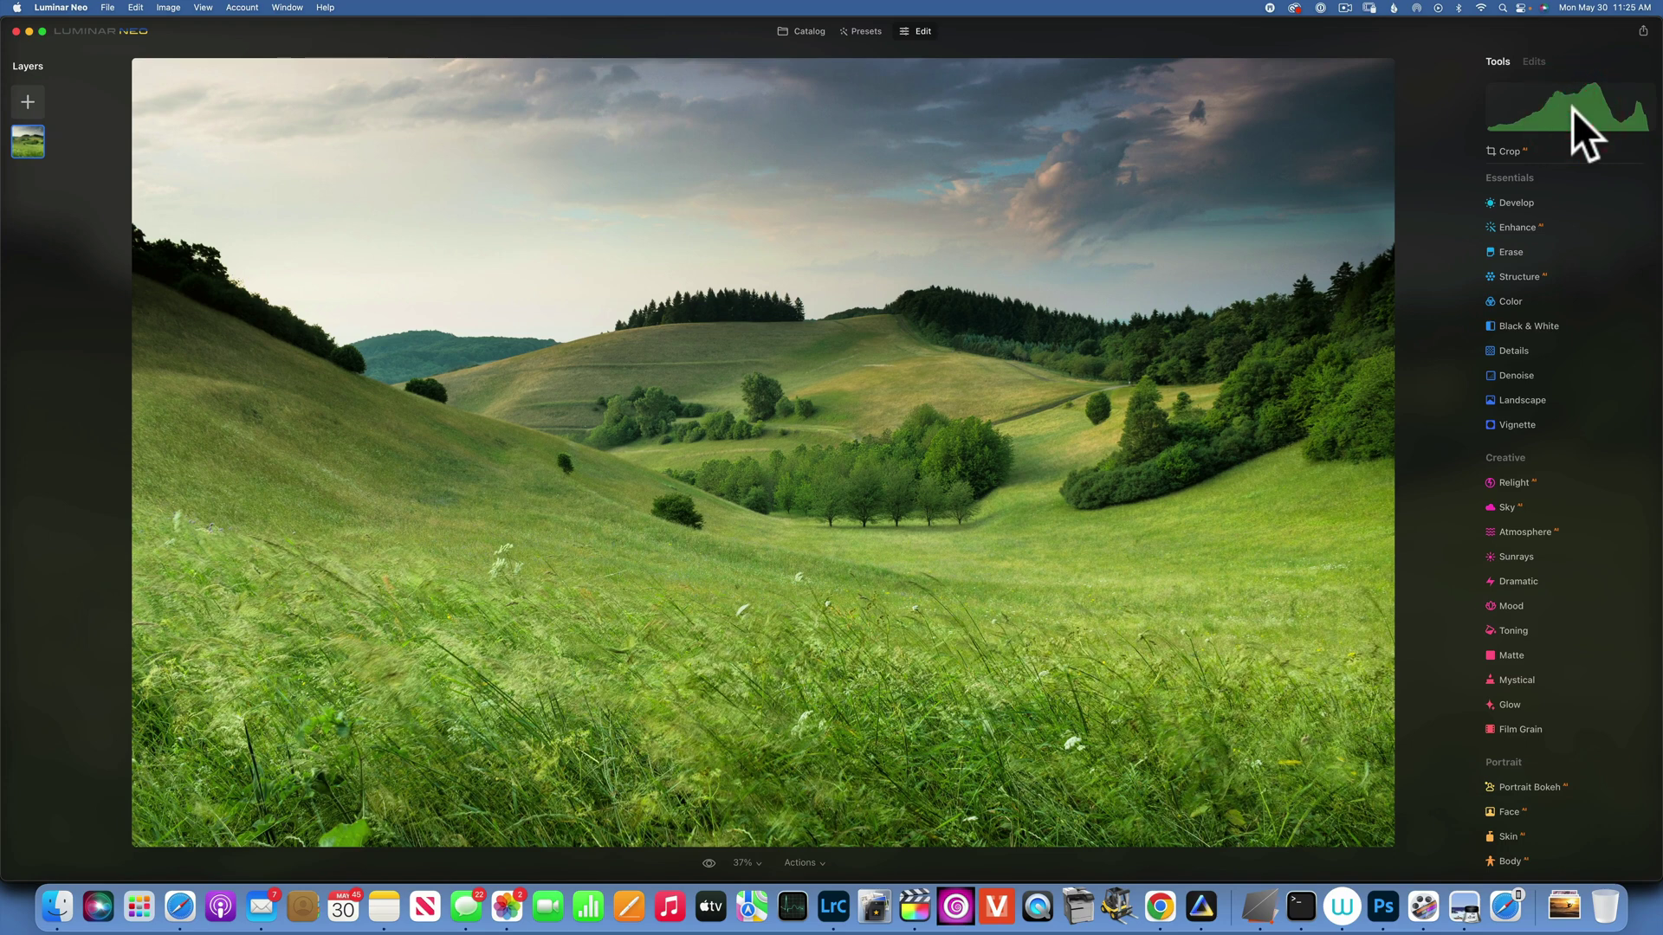
{"action": "left_click", "coordinate": [1573, 109]}
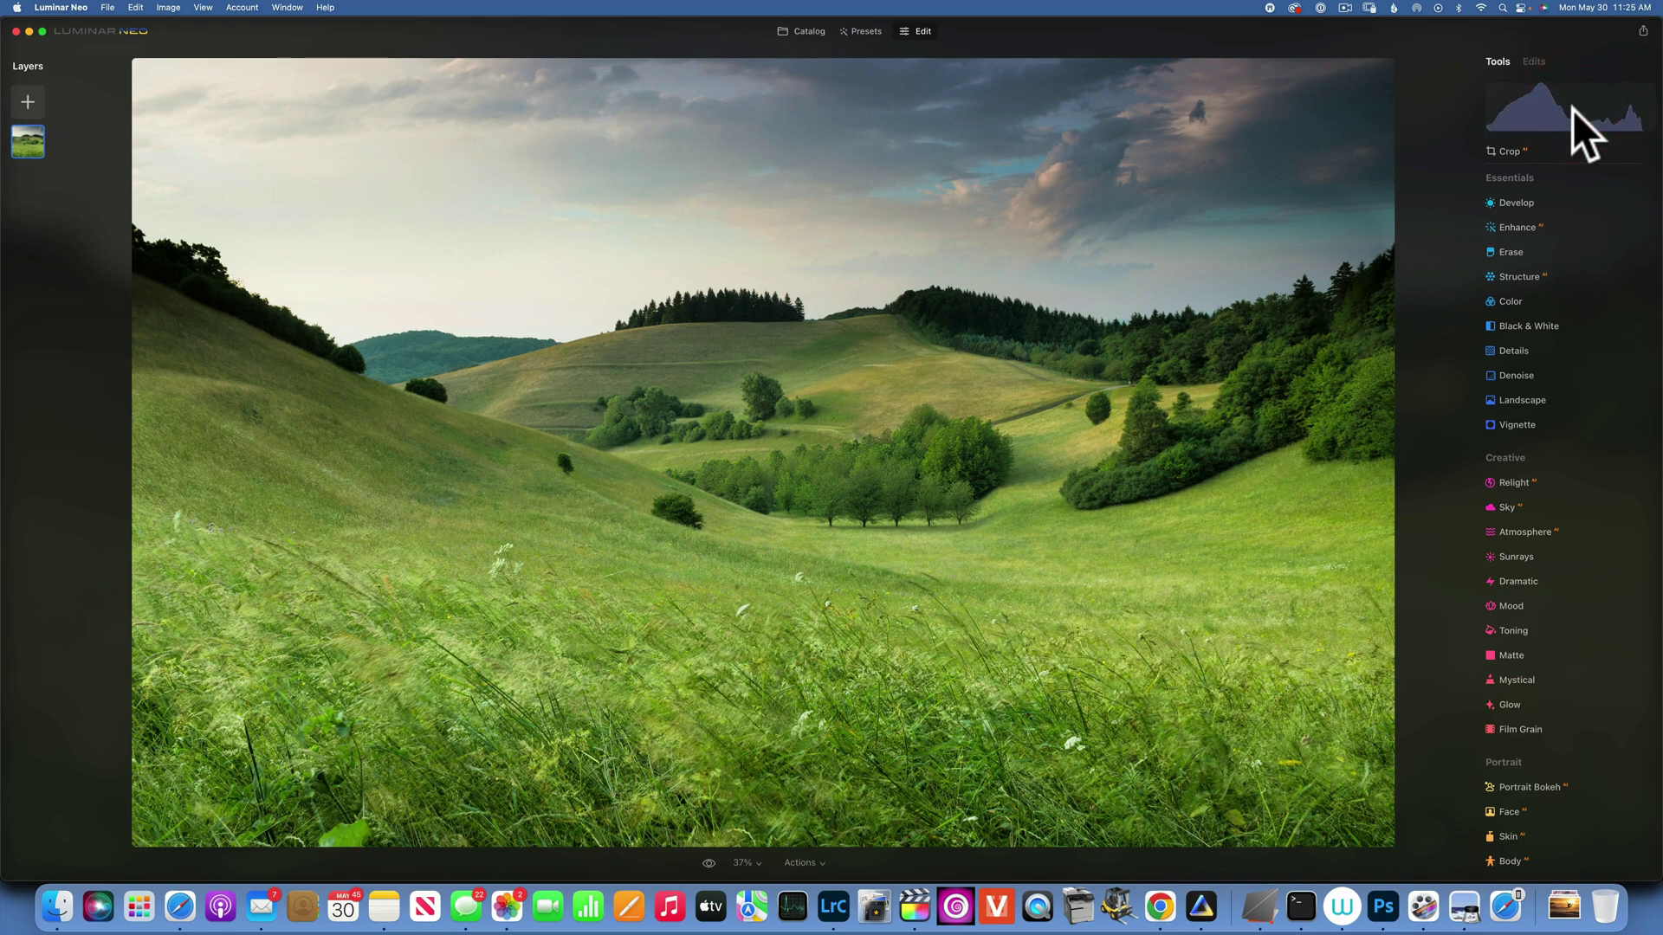
{"action": "left_click", "coordinate": [1572, 109]}
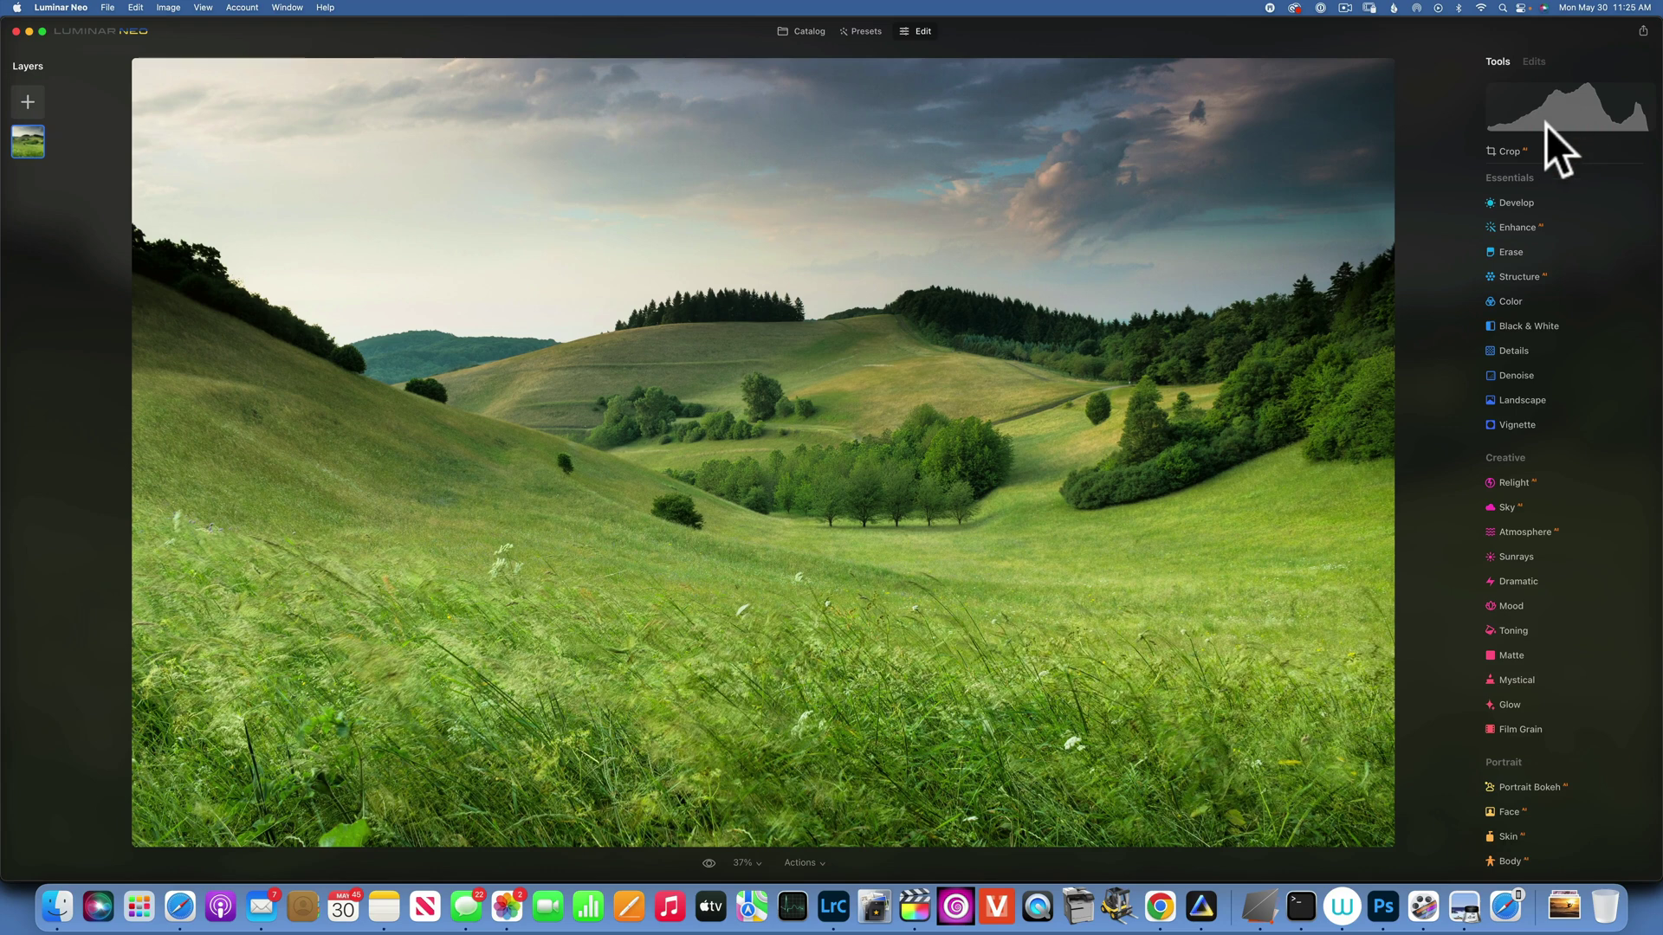
{"action": "left_click", "coordinate": [1559, 102]}
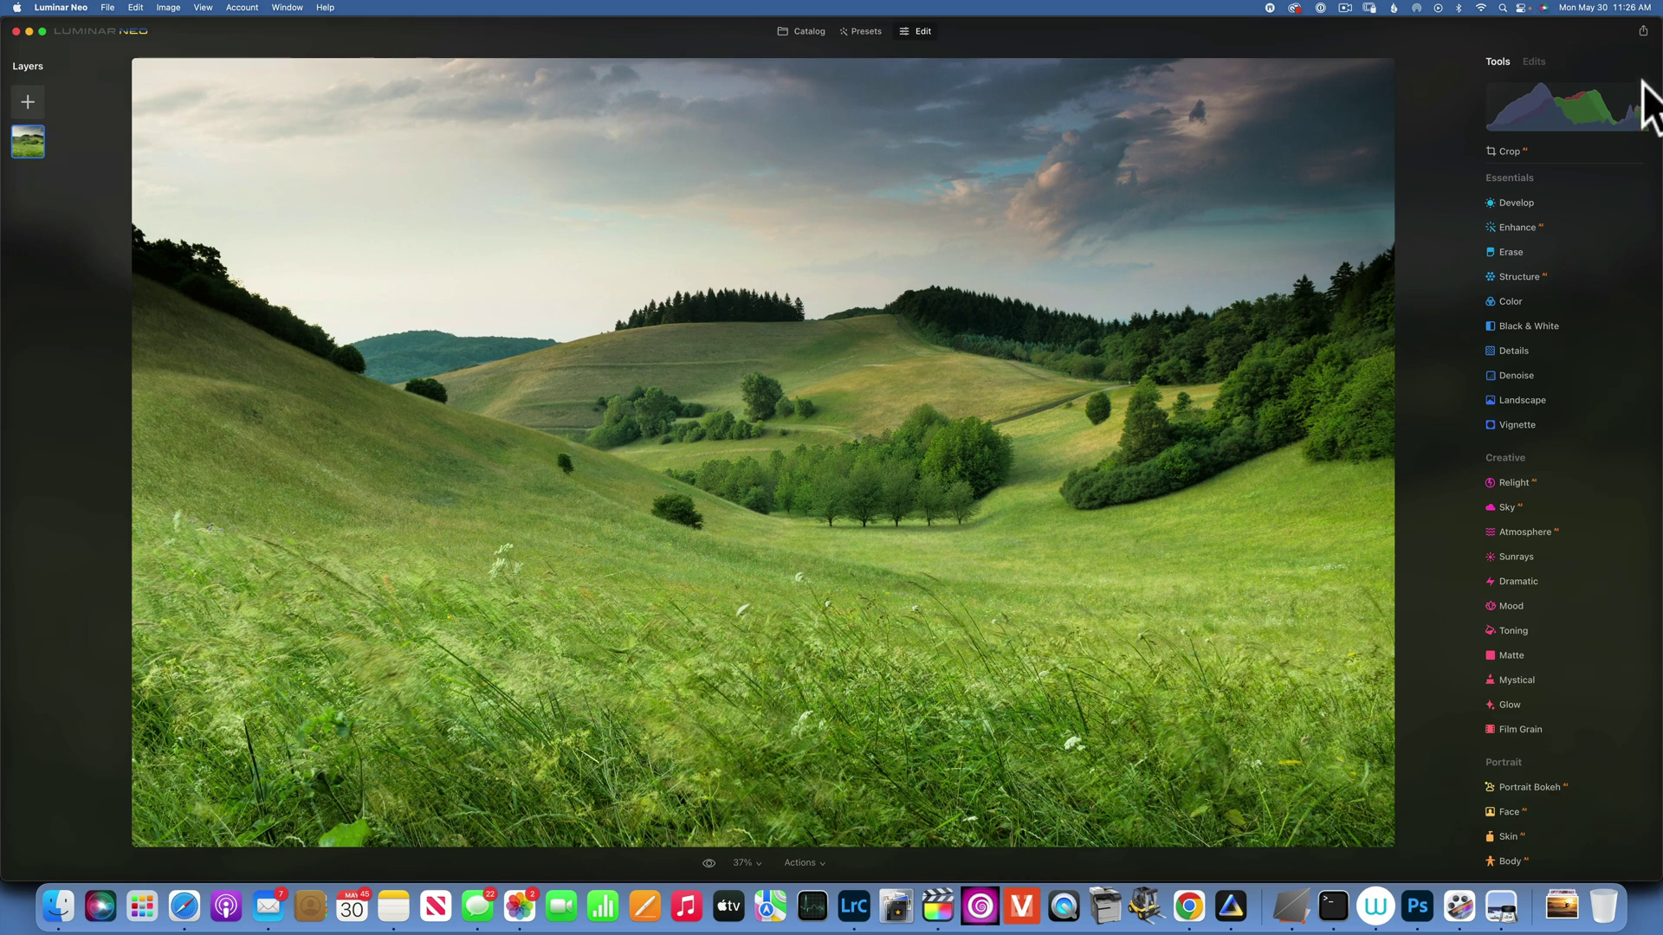
{"action": "left_click", "coordinate": [1651, 107]}
{"action": "left_click", "coordinate": [1562, 91]}
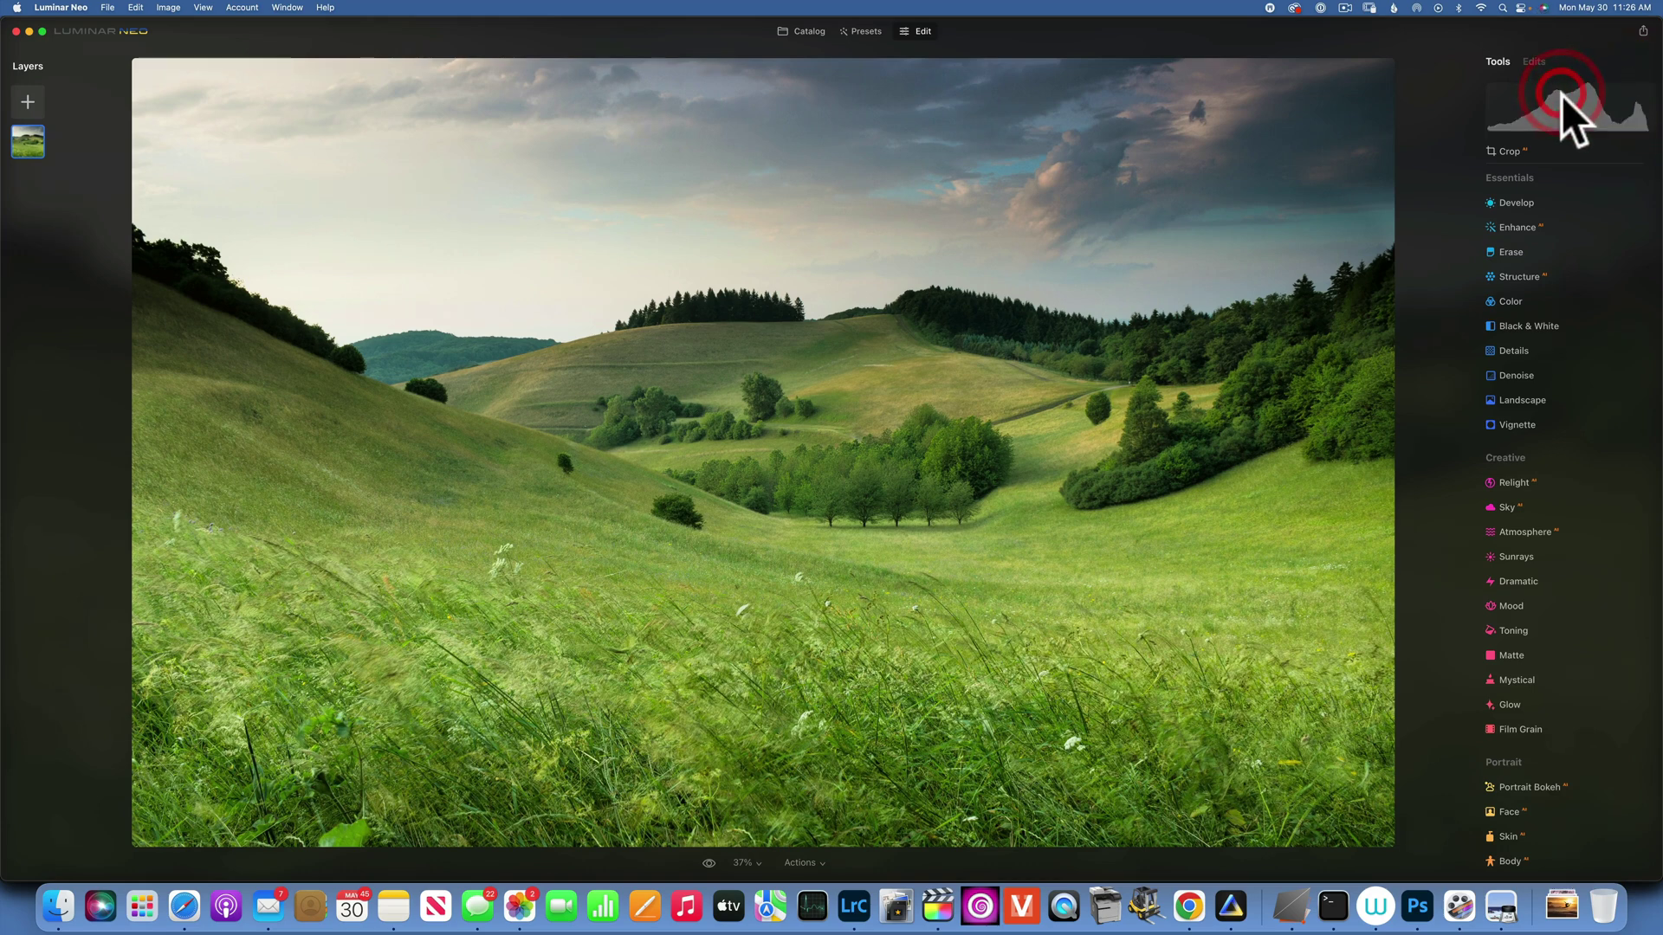
{"action": "left_click", "coordinate": [1561, 93]}
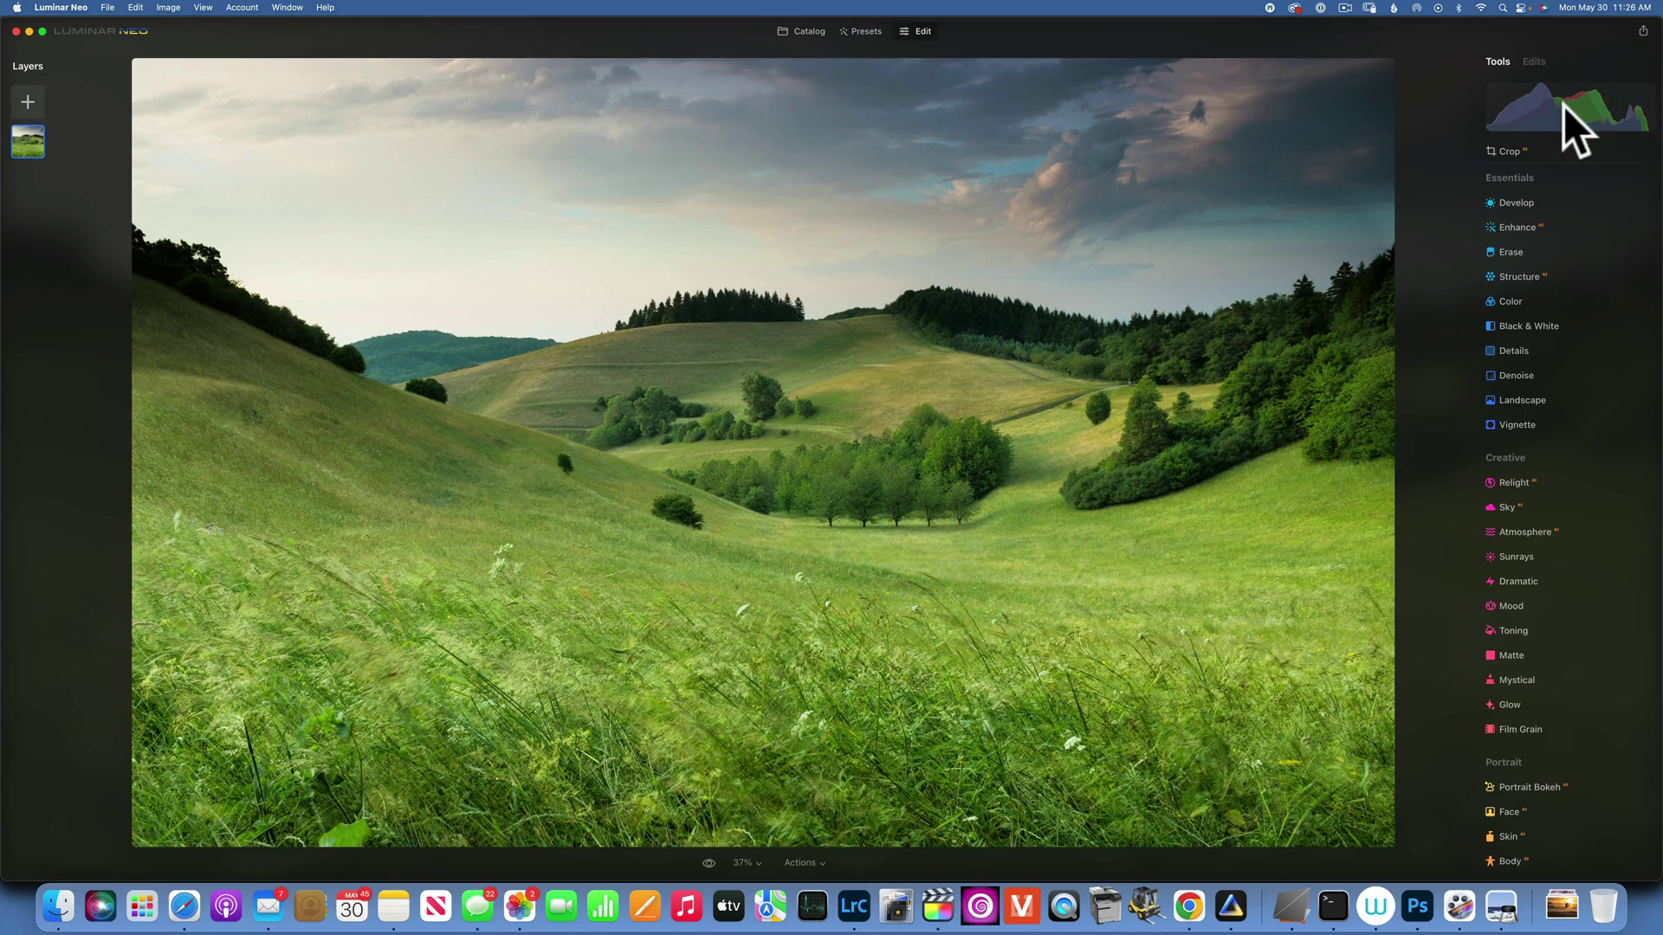
{"action": "mouse_move", "coordinate": [1563, 106]}
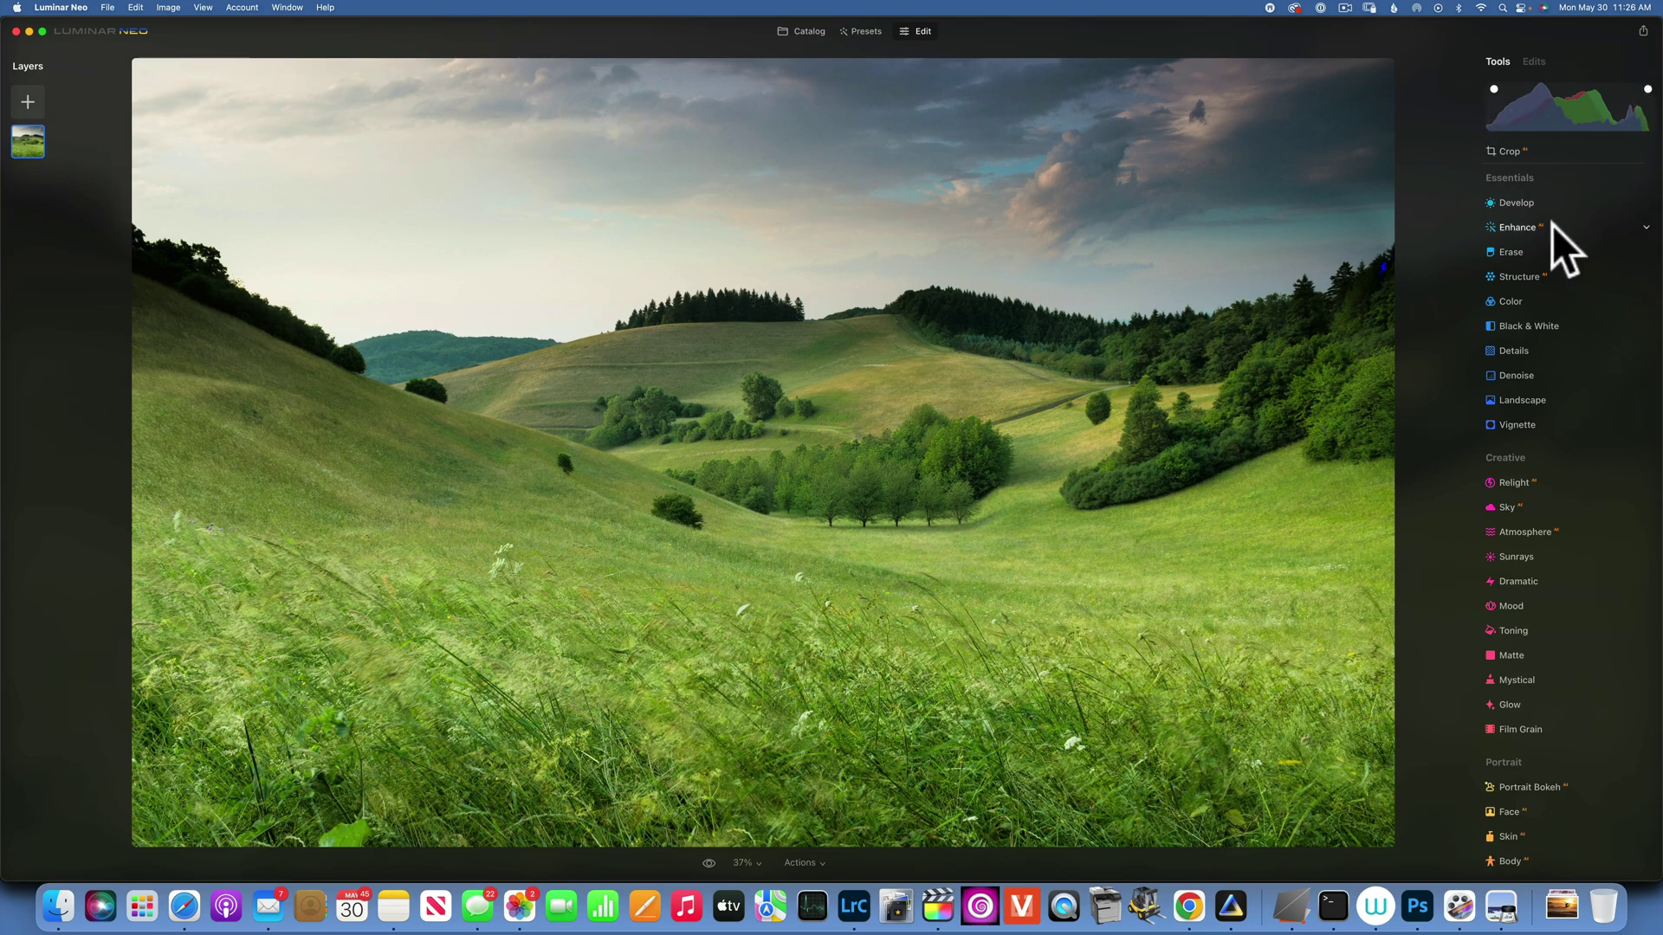
Raise Whites in the Develop tool to 89 and on to 100 to reveal highlight clipping in the sky.
{"action": "left_click", "coordinate": [1514, 200]}
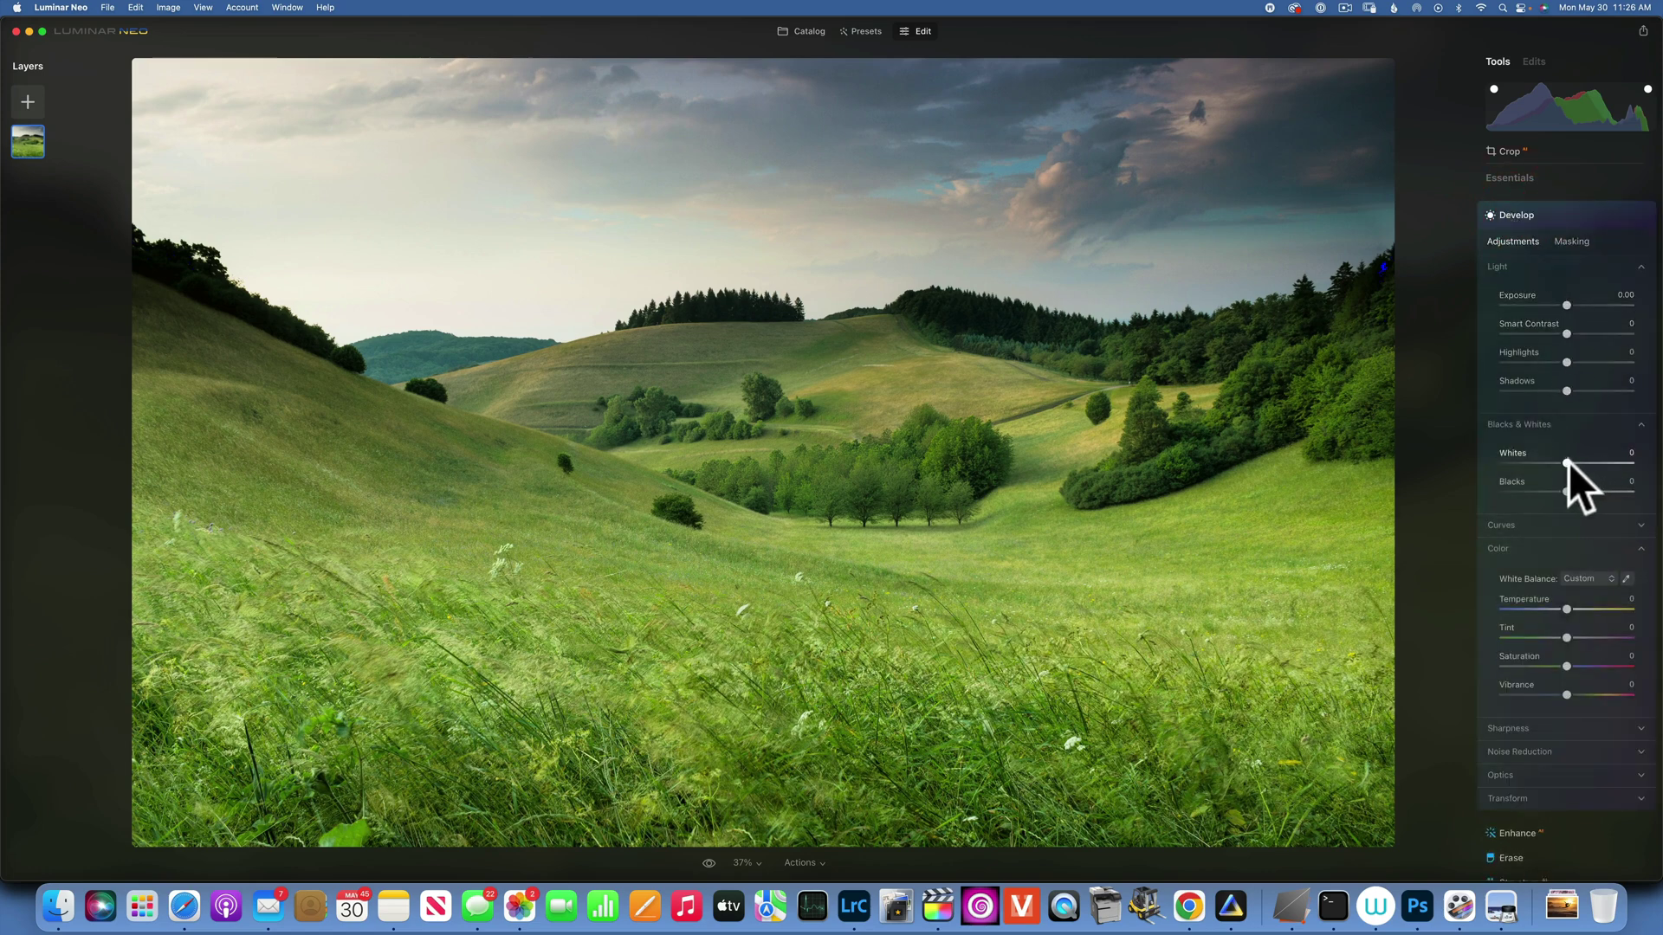
{"action": "left_click_drag", "start_coordinate": [1562, 461], "coordinate": [1624, 460]}
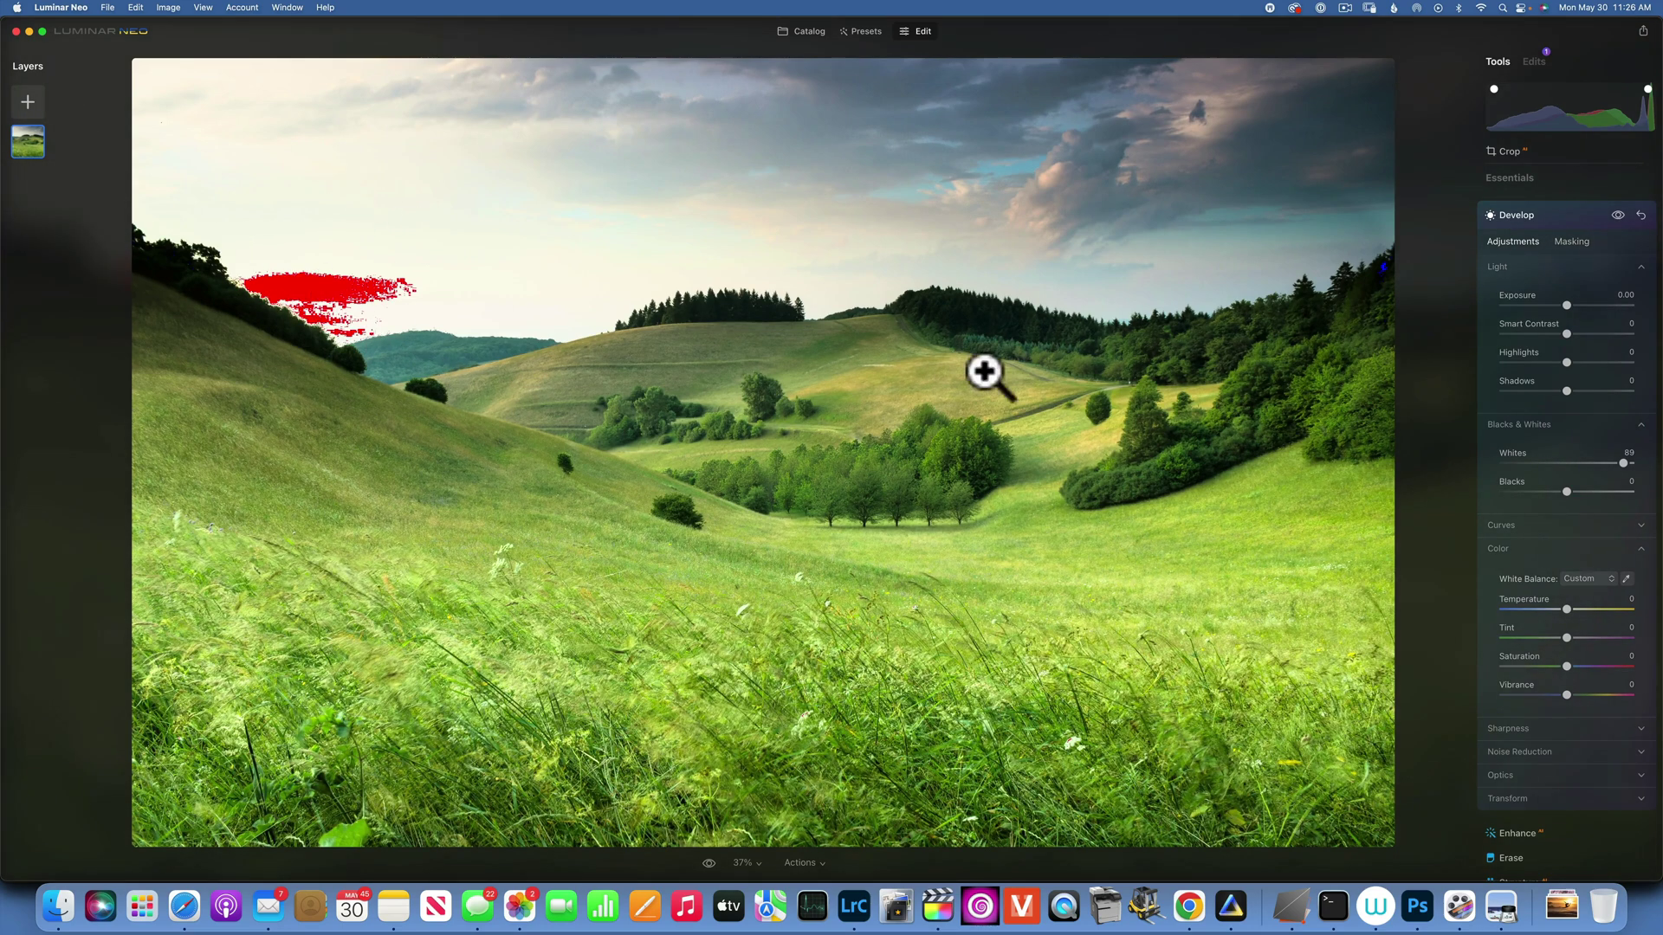
{"action": "left_click_drag", "start_coordinate": [1624, 463], "coordinate": [1633, 461]}
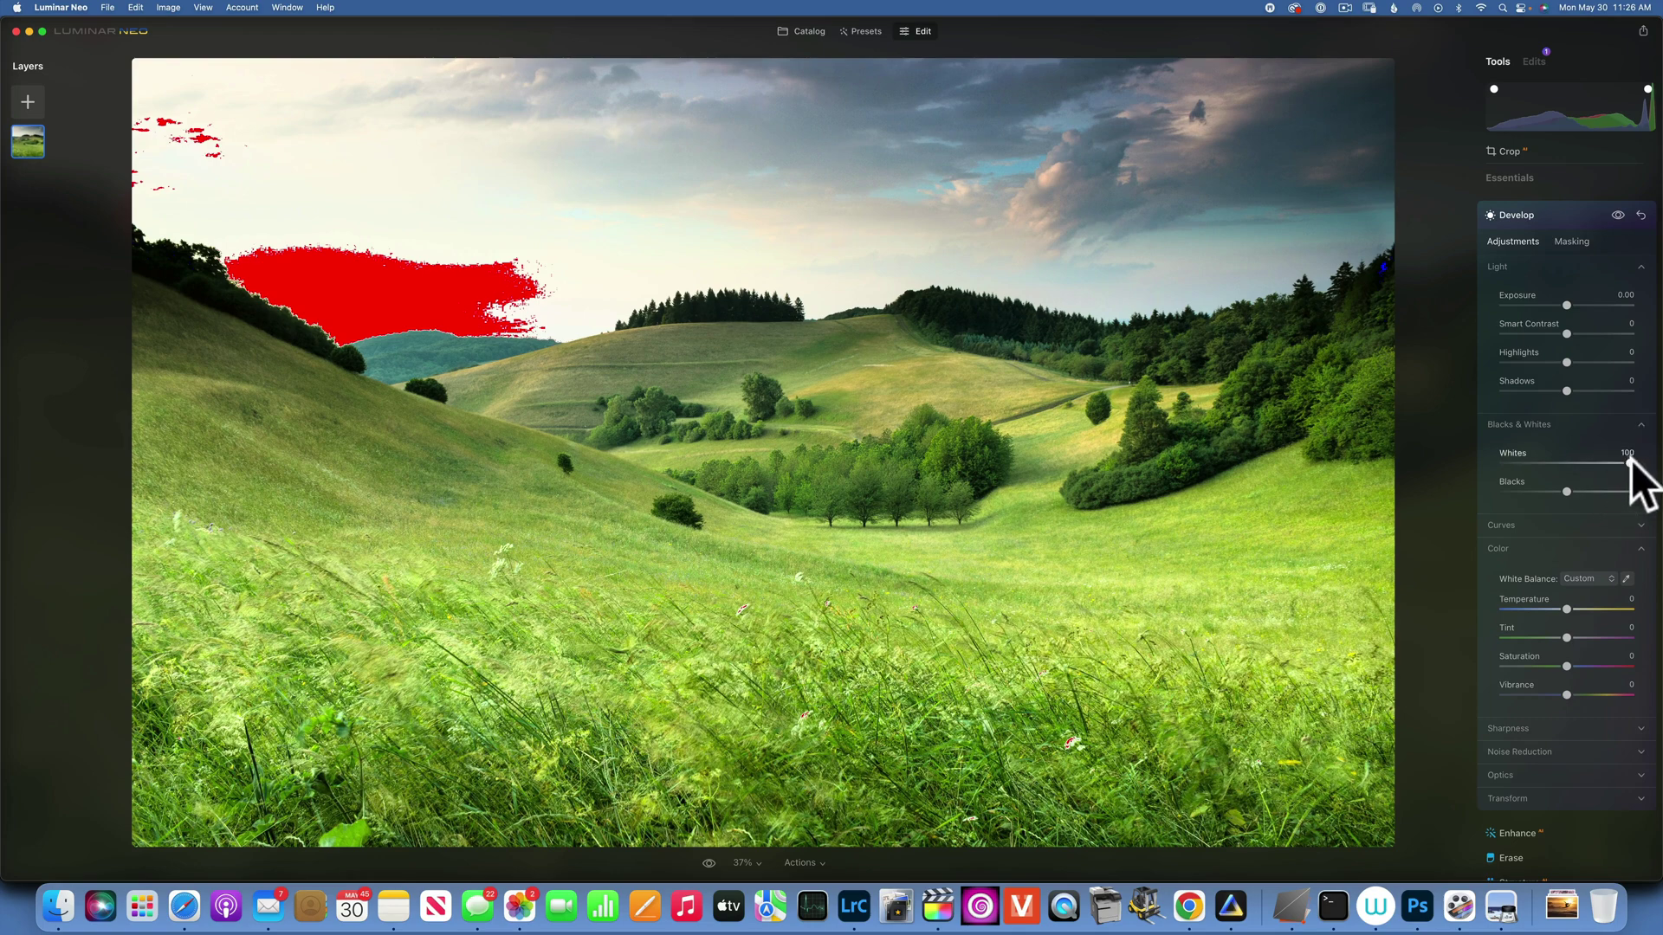
Lower Blacks to -74 to reveal shadow clipping, and reset both Whites and Blacks to 0.
{"action": "left_click_drag", "start_coordinate": [1630, 463], "coordinate": [1514, 491]}
{"action": "double_click", "coordinate": [1509, 449]}
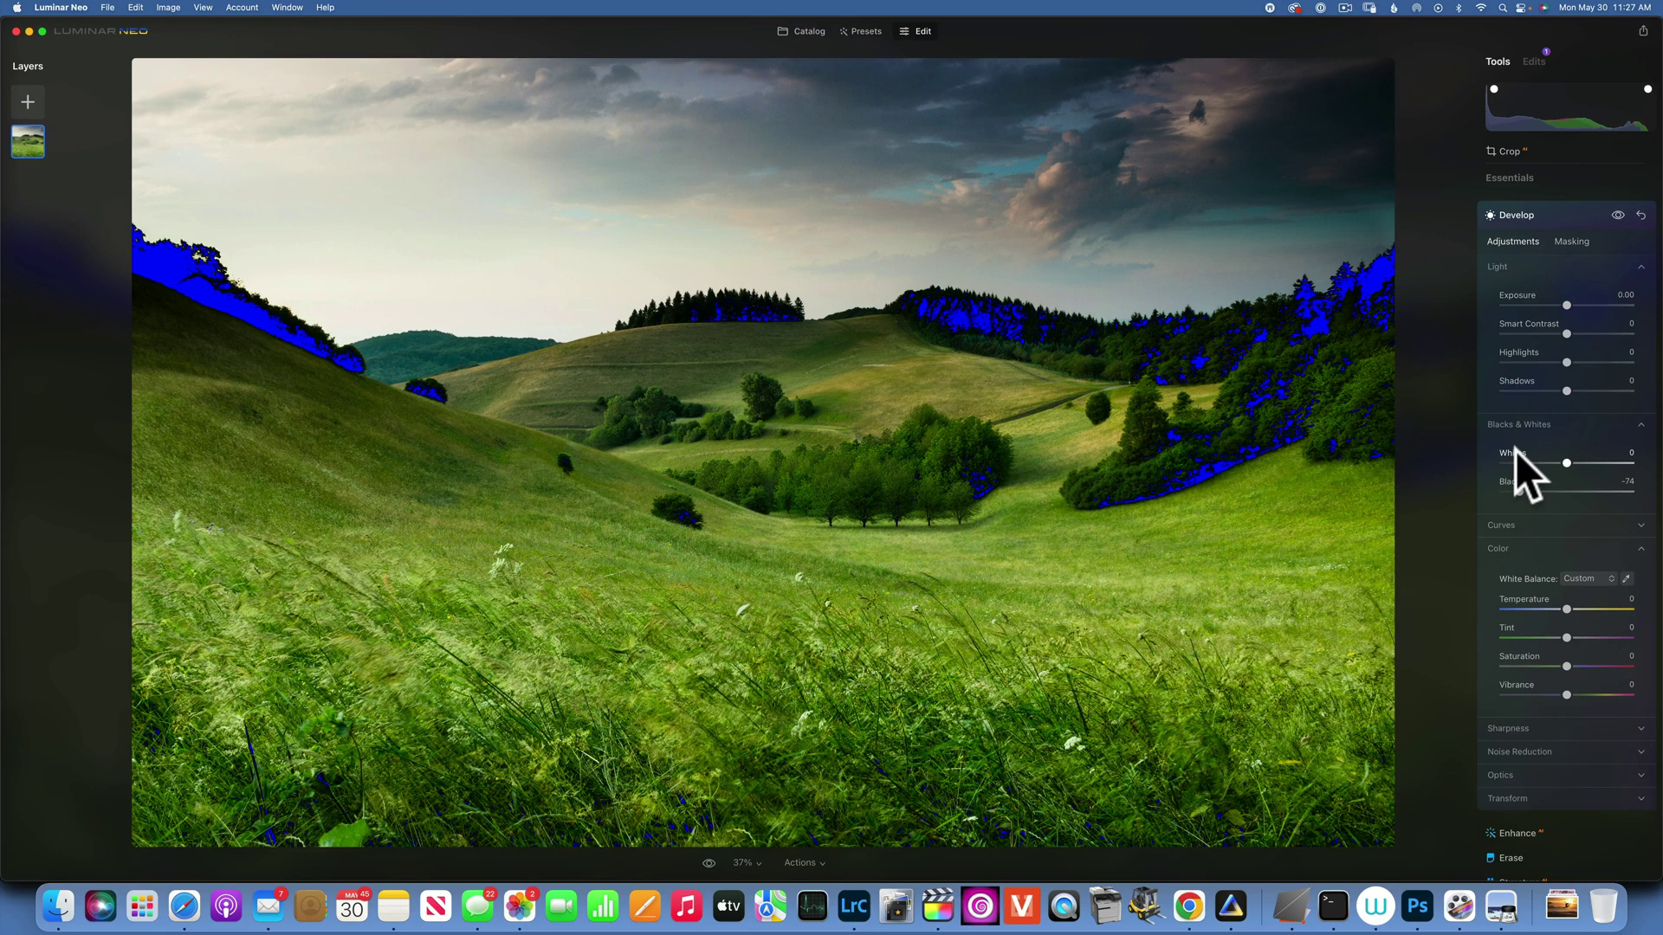
{"action": "double_click", "coordinate": [1514, 481]}
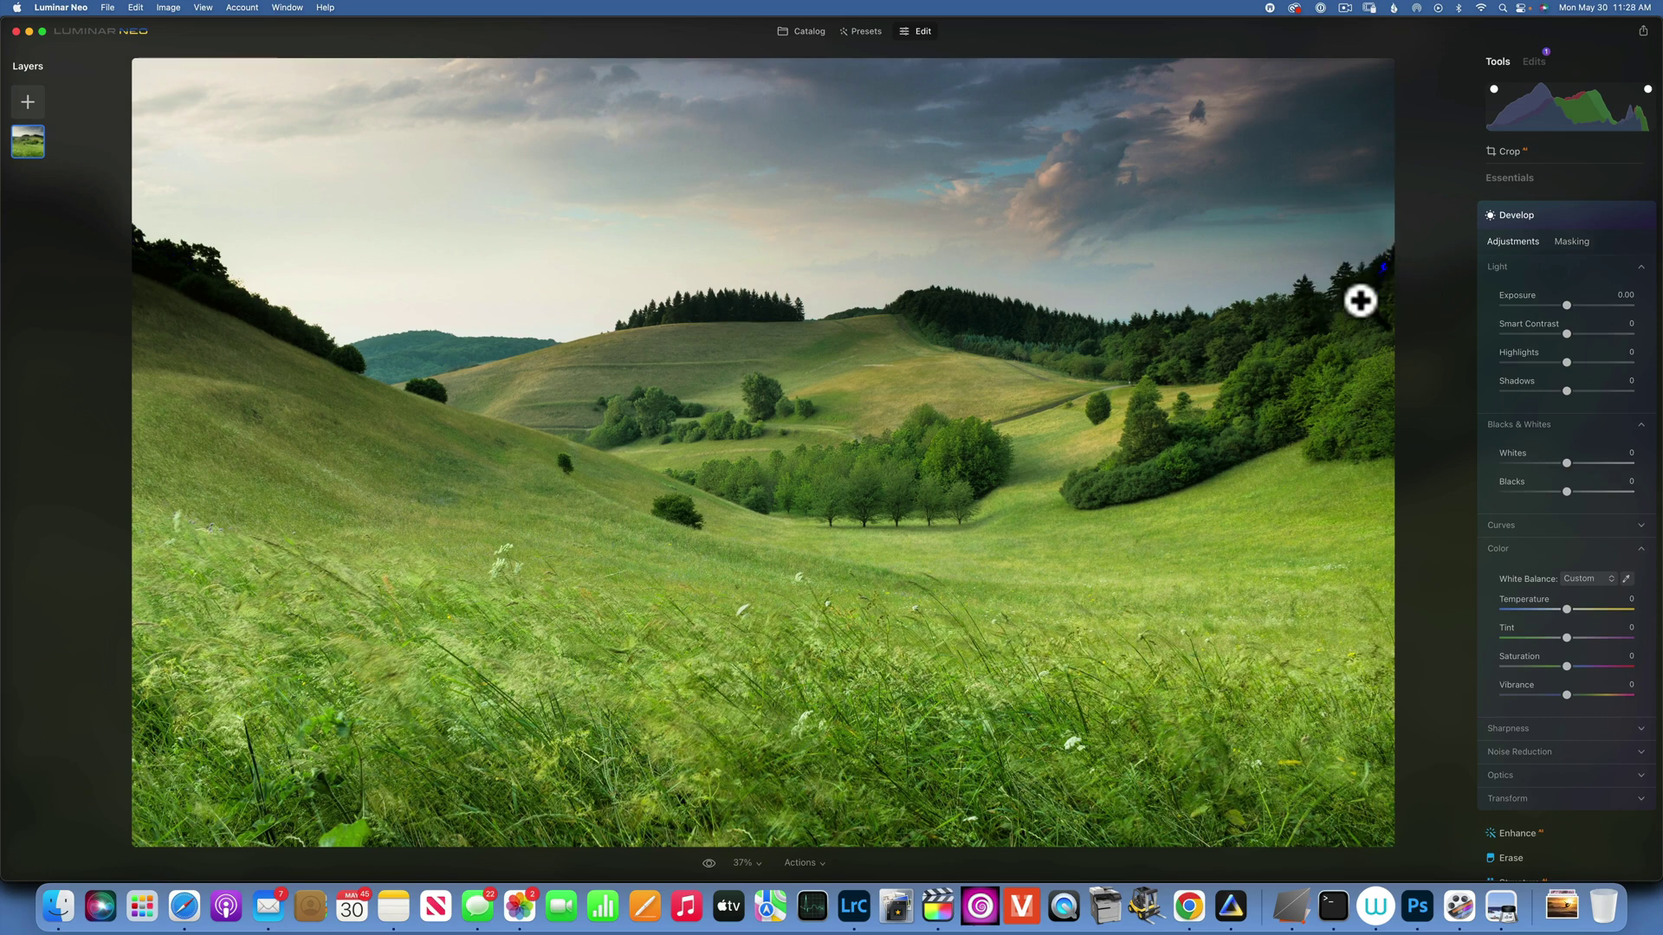
Try Blacks at -17 and at 28 to compare the histogram's response, and reset Blacks to 0.
{"action": "scroll", "coordinate": [1562, 322], "scroll_direction": "down", "scroll_amount": 1}
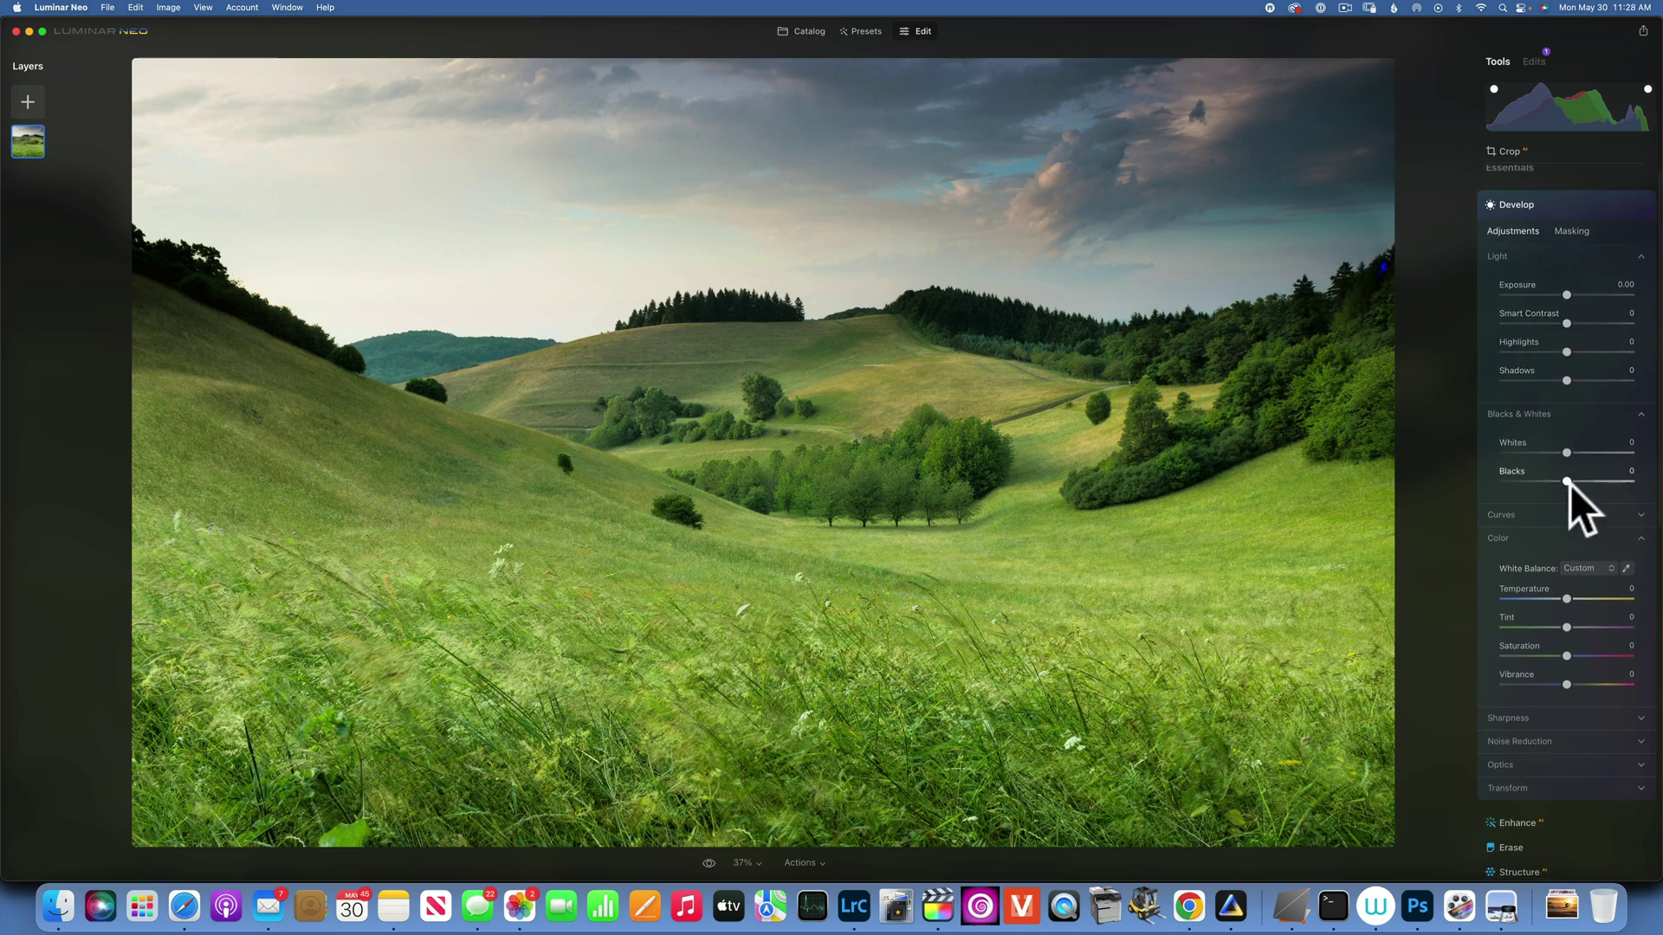
{"action": "mouse_move", "coordinate": [1568, 481]}
{"action": "left_mouse_down"}
{"action": "mouse_move", "coordinate": [1540, 480]}
{"action": "mouse_move", "coordinate": [1554, 477]}
{"action": "left_mouse_up"}
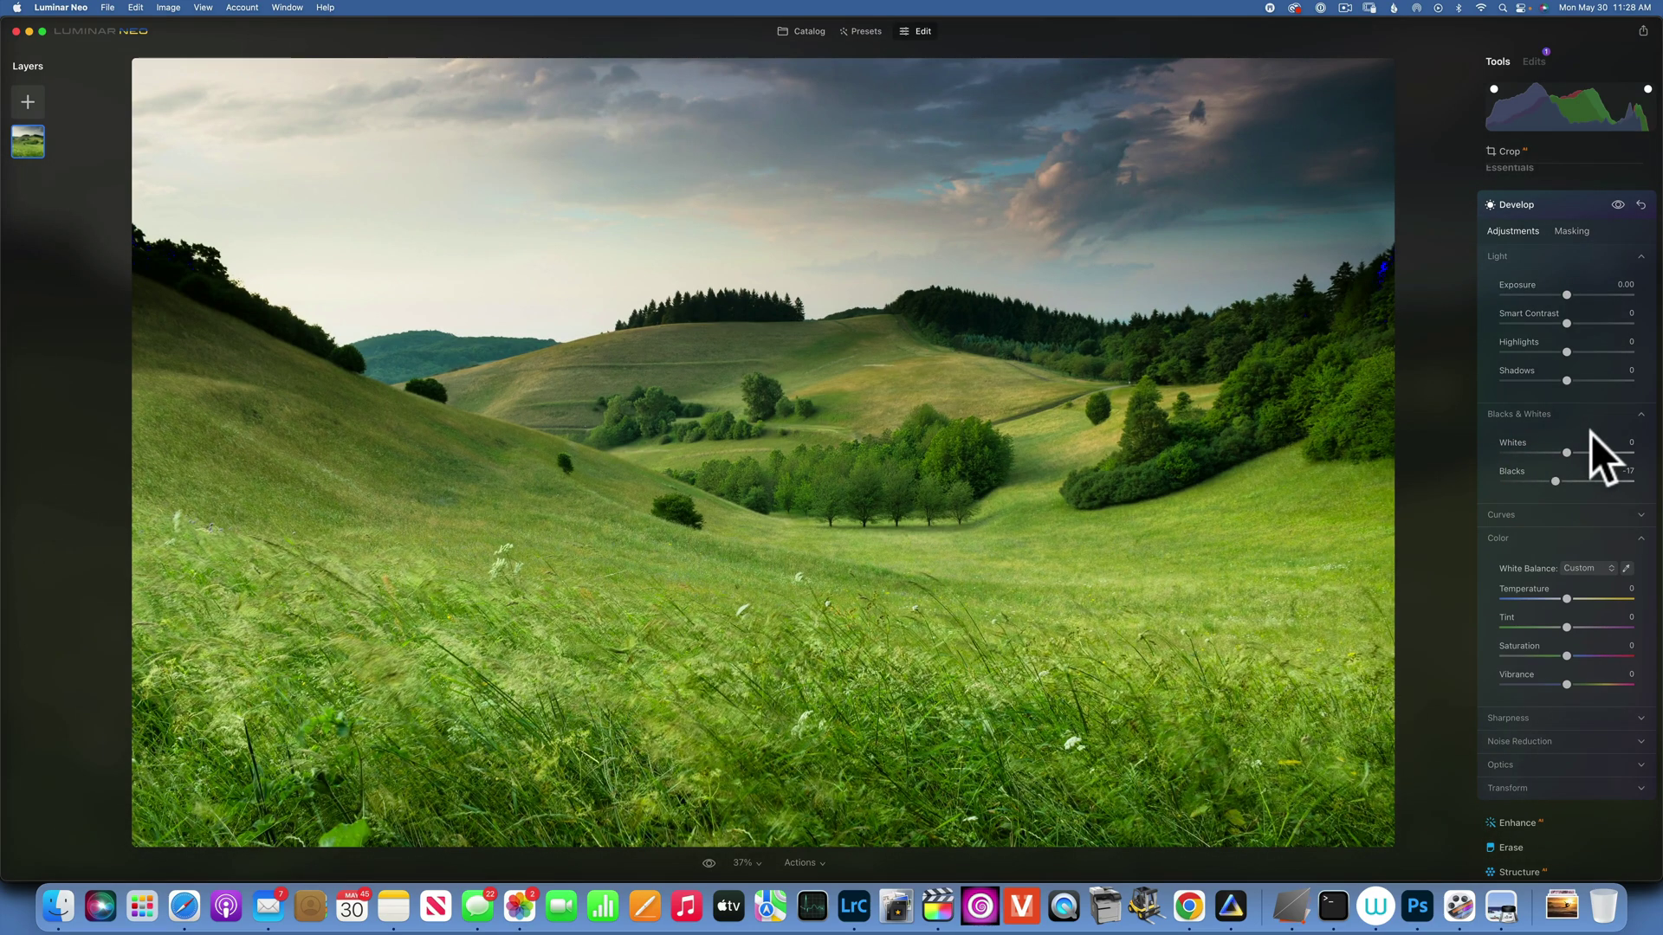
{"action": "mouse_move", "coordinate": [1556, 479]}
{"action": "left_mouse_down"}
{"action": "mouse_move", "coordinate": [1637, 482]}
{"action": "mouse_move", "coordinate": [1578, 483]}
{"action": "left_mouse_up"}
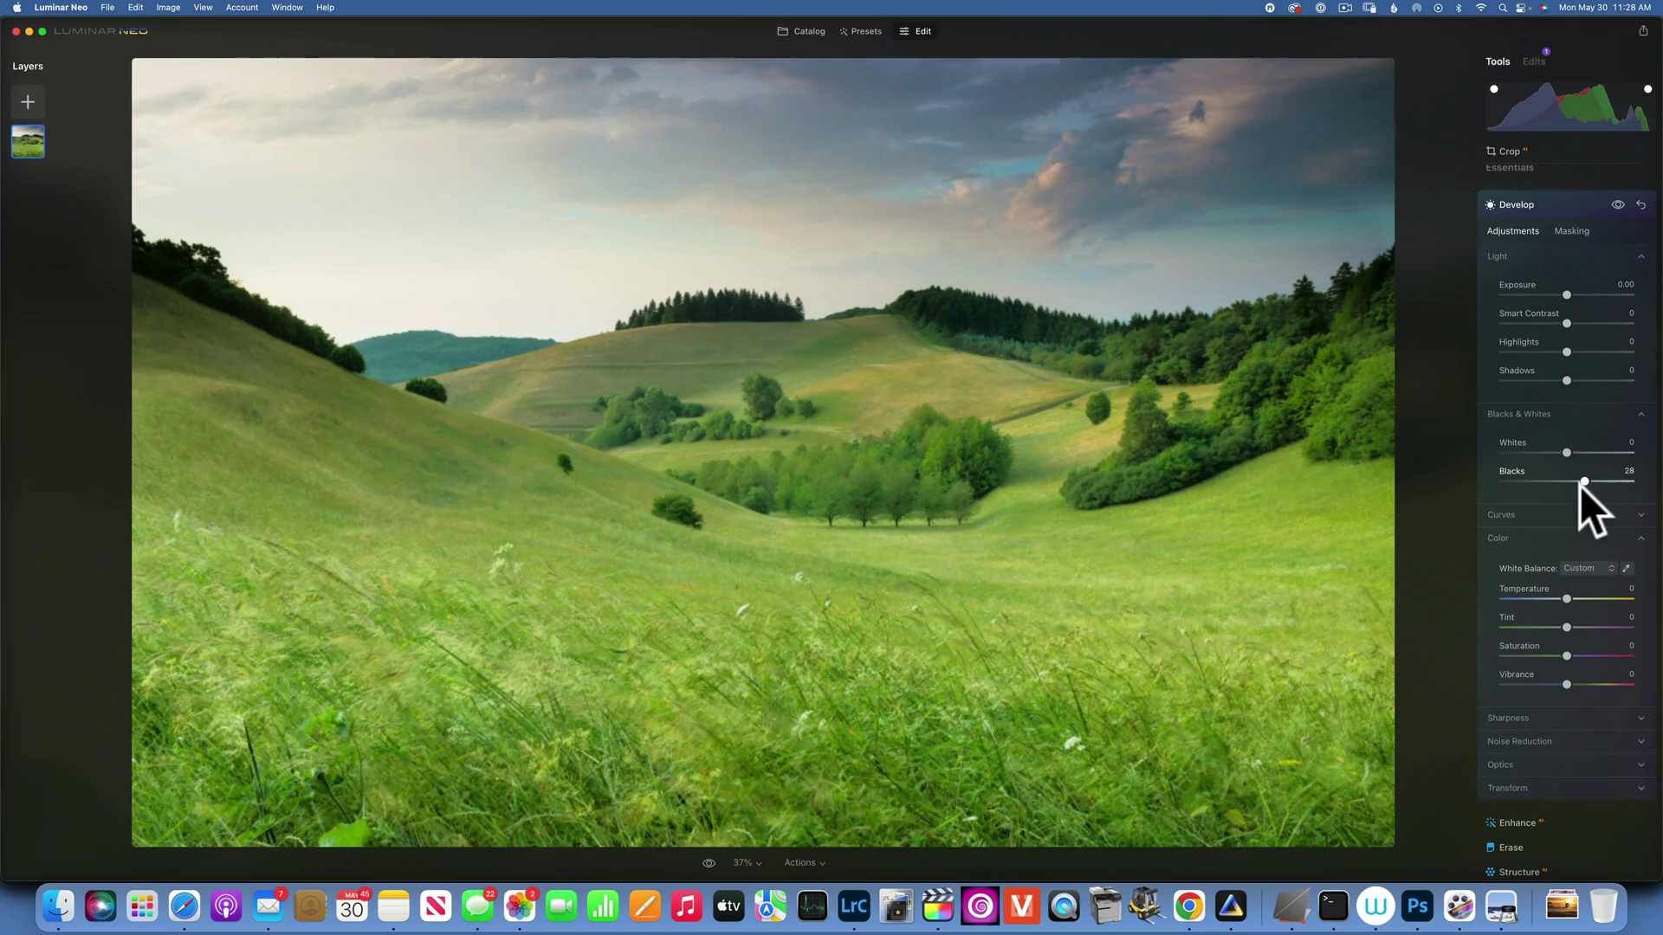
{"action": "double_click", "coordinate": [1519, 469]}
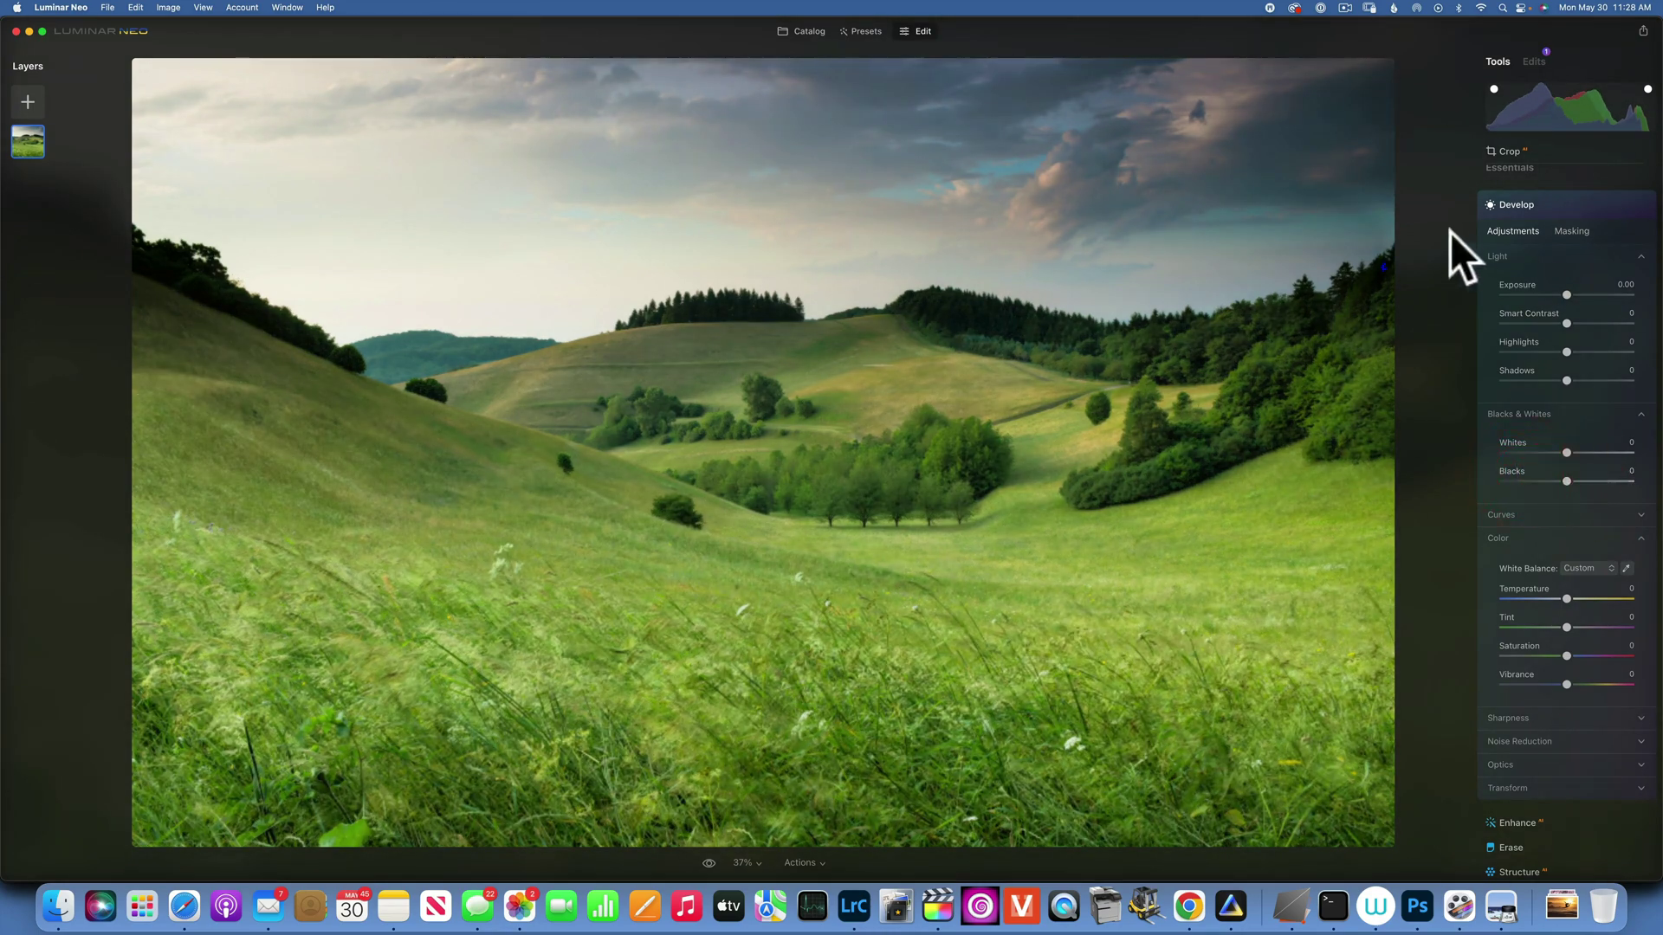
Open the photo of the man with the backpack for editing and turn on its highlight and shadow clipping indicators.
{"action": "left_click", "coordinate": [811, 30]}
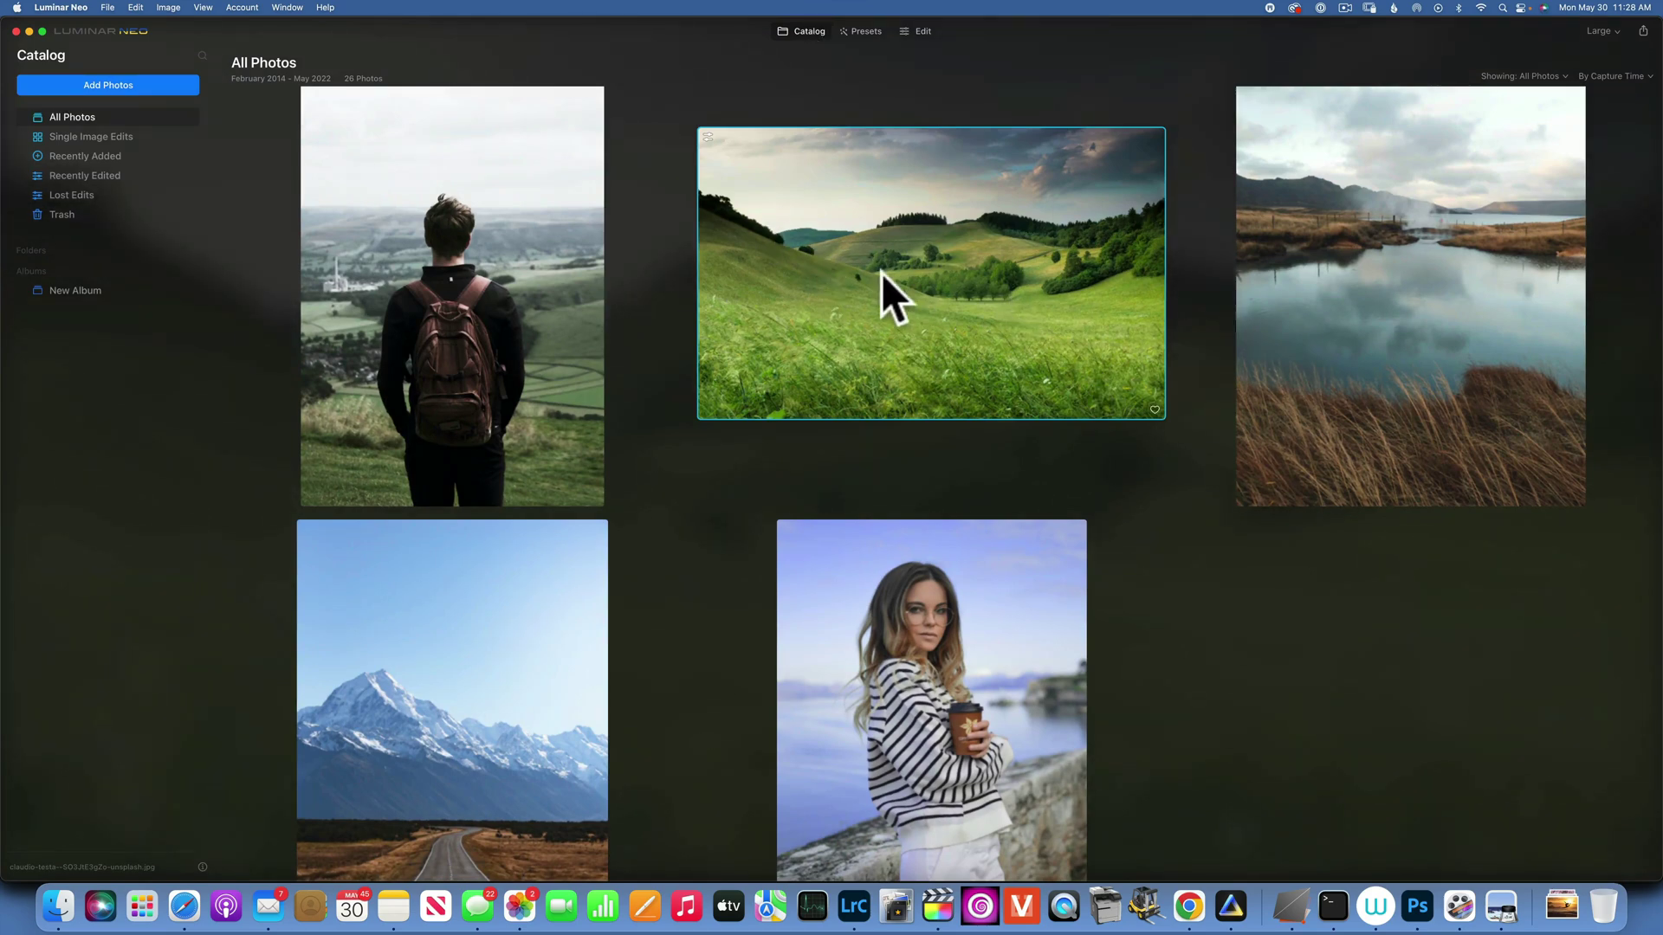
{"action": "double_click", "coordinate": [466, 307]}
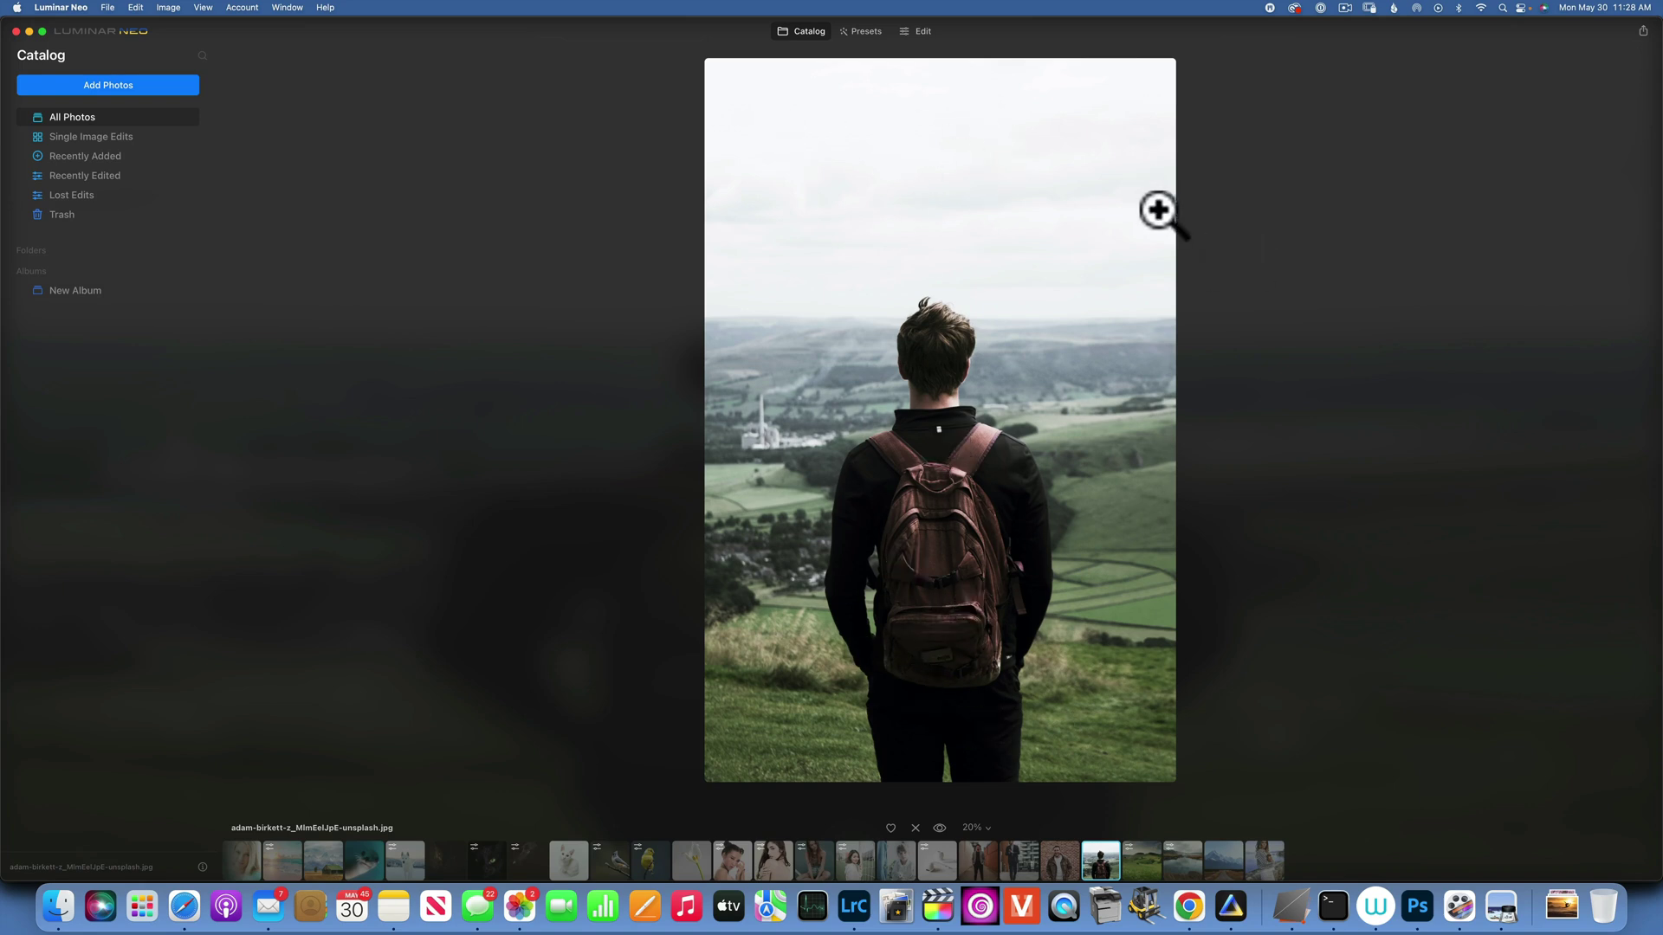
{"action": "left_click", "coordinate": [921, 30]}
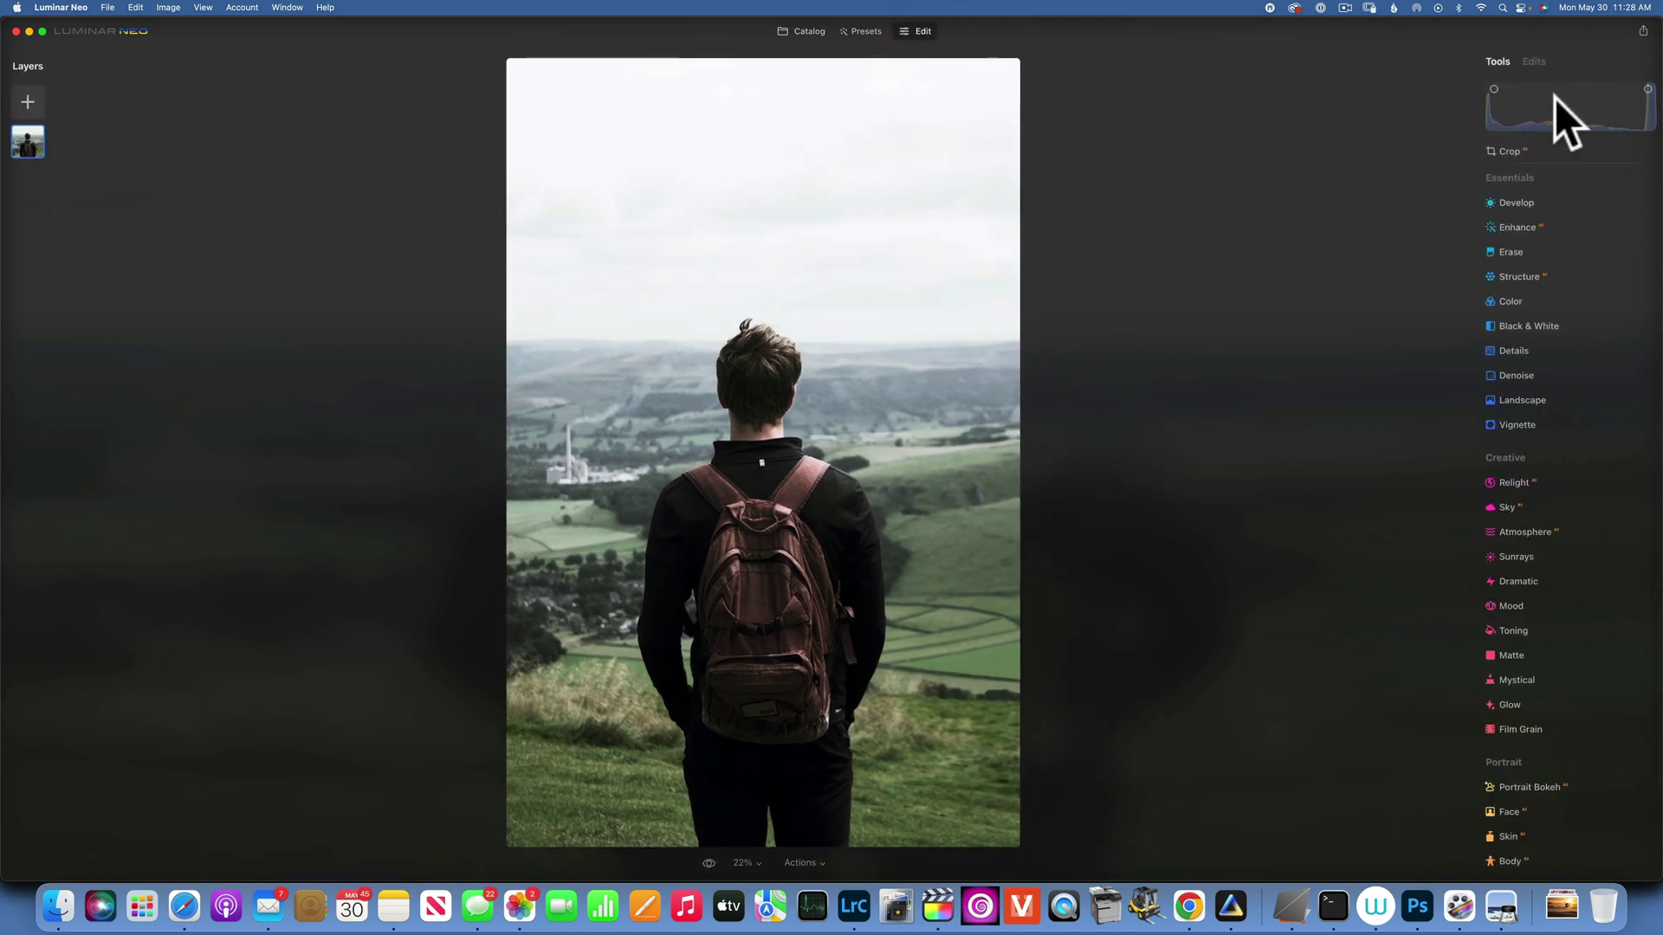
{"action": "left_click", "coordinate": [1648, 88]}
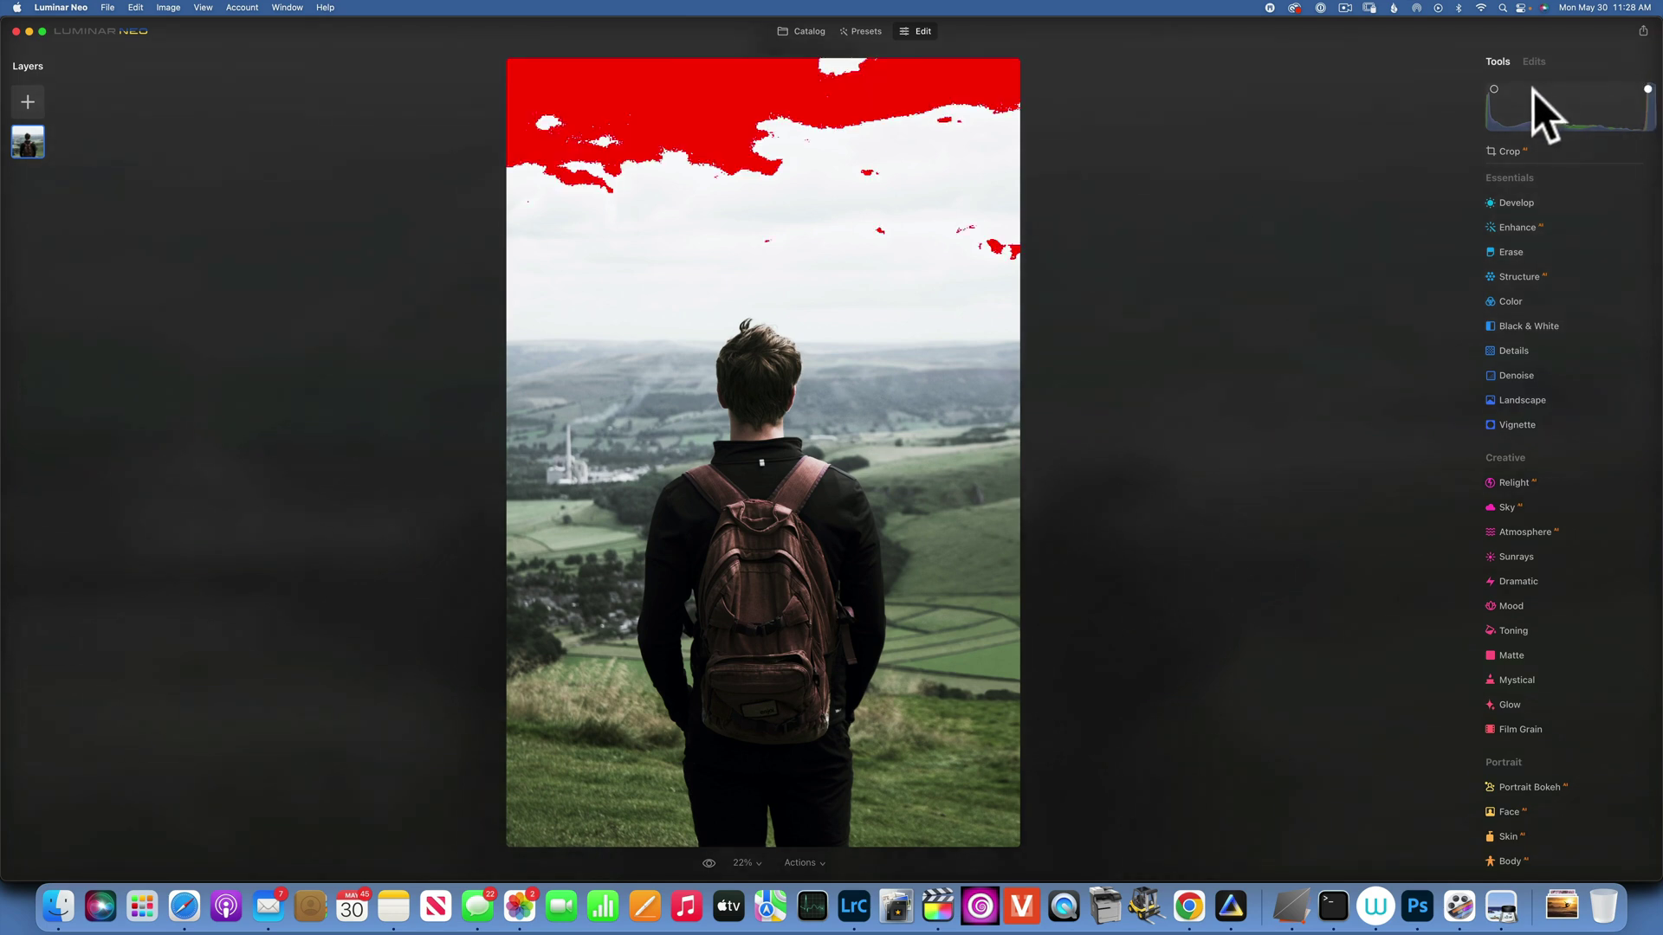
{"action": "left_click", "coordinate": [1493, 88]}
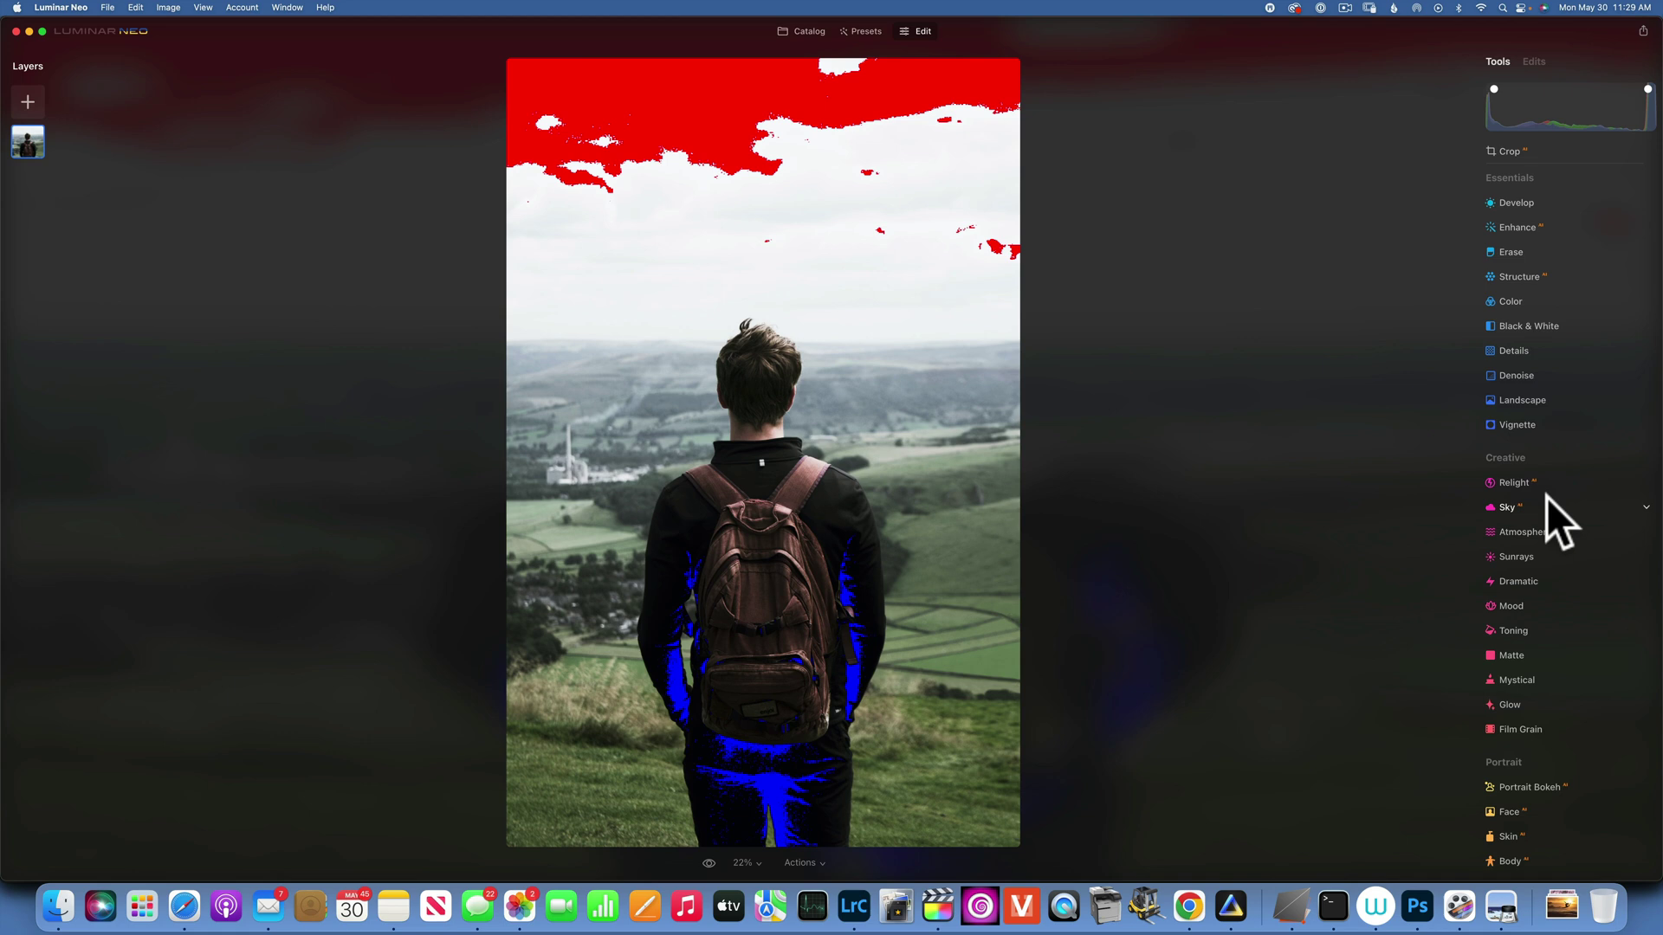
Set Highlights Contrast to 100 in the Supercontrast tool for the backpack photo.
{"action": "scroll", "coordinate": [1547, 498], "scroll_direction": "down", "scroll_amount": 3}
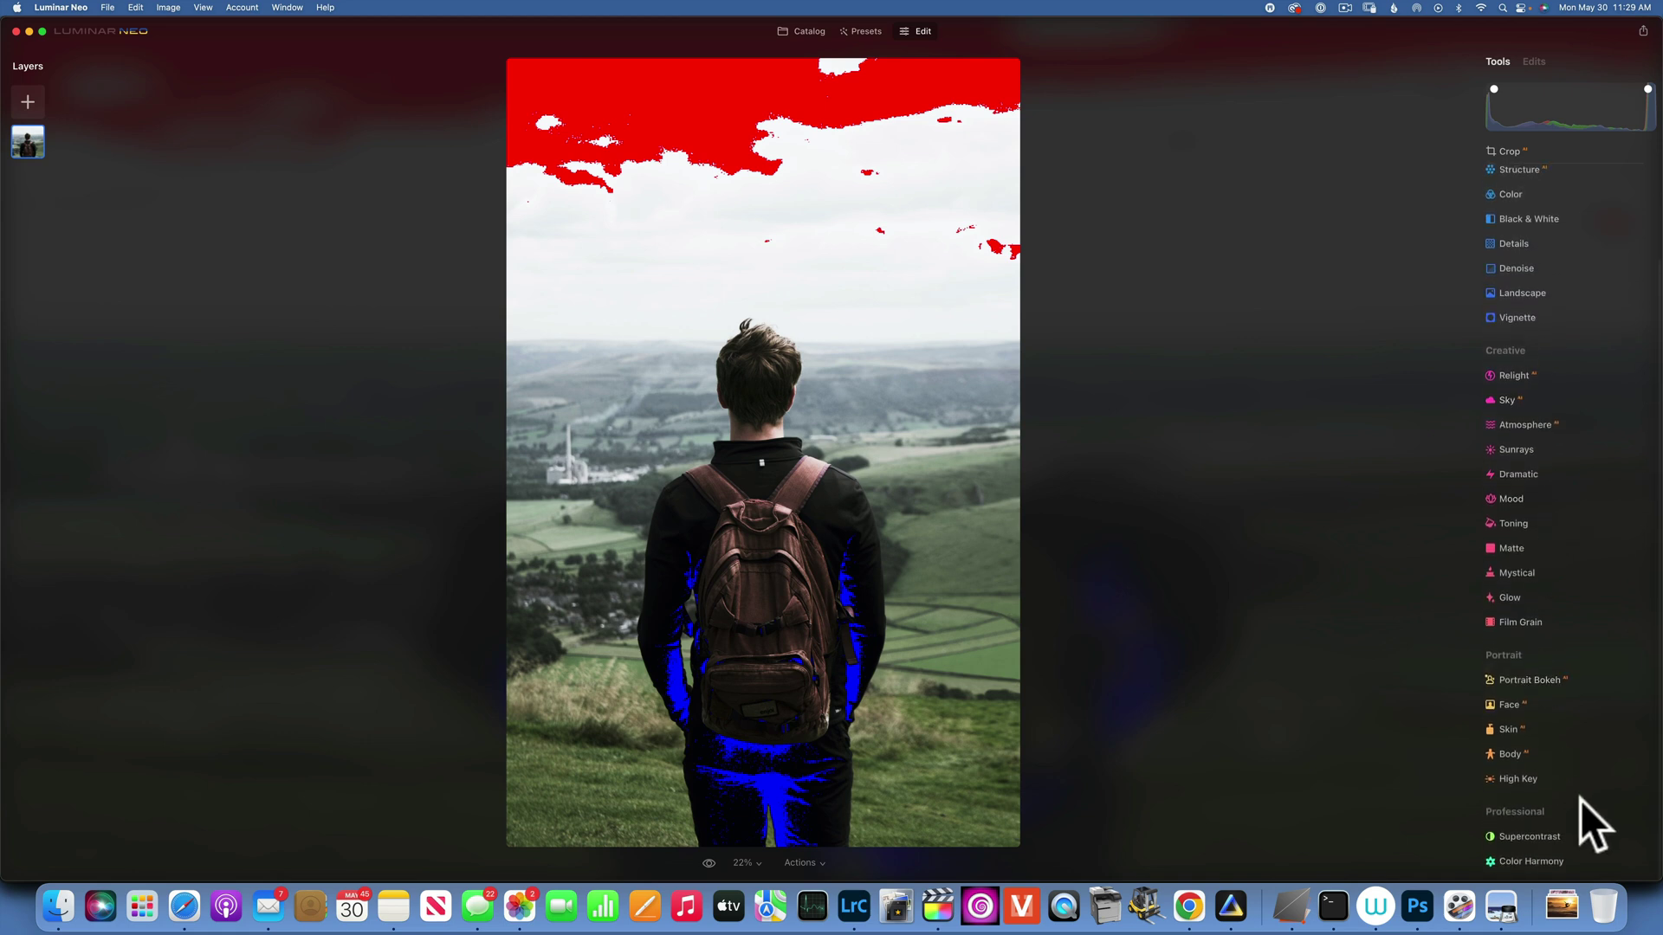
{"action": "left_click", "coordinate": [1546, 835]}
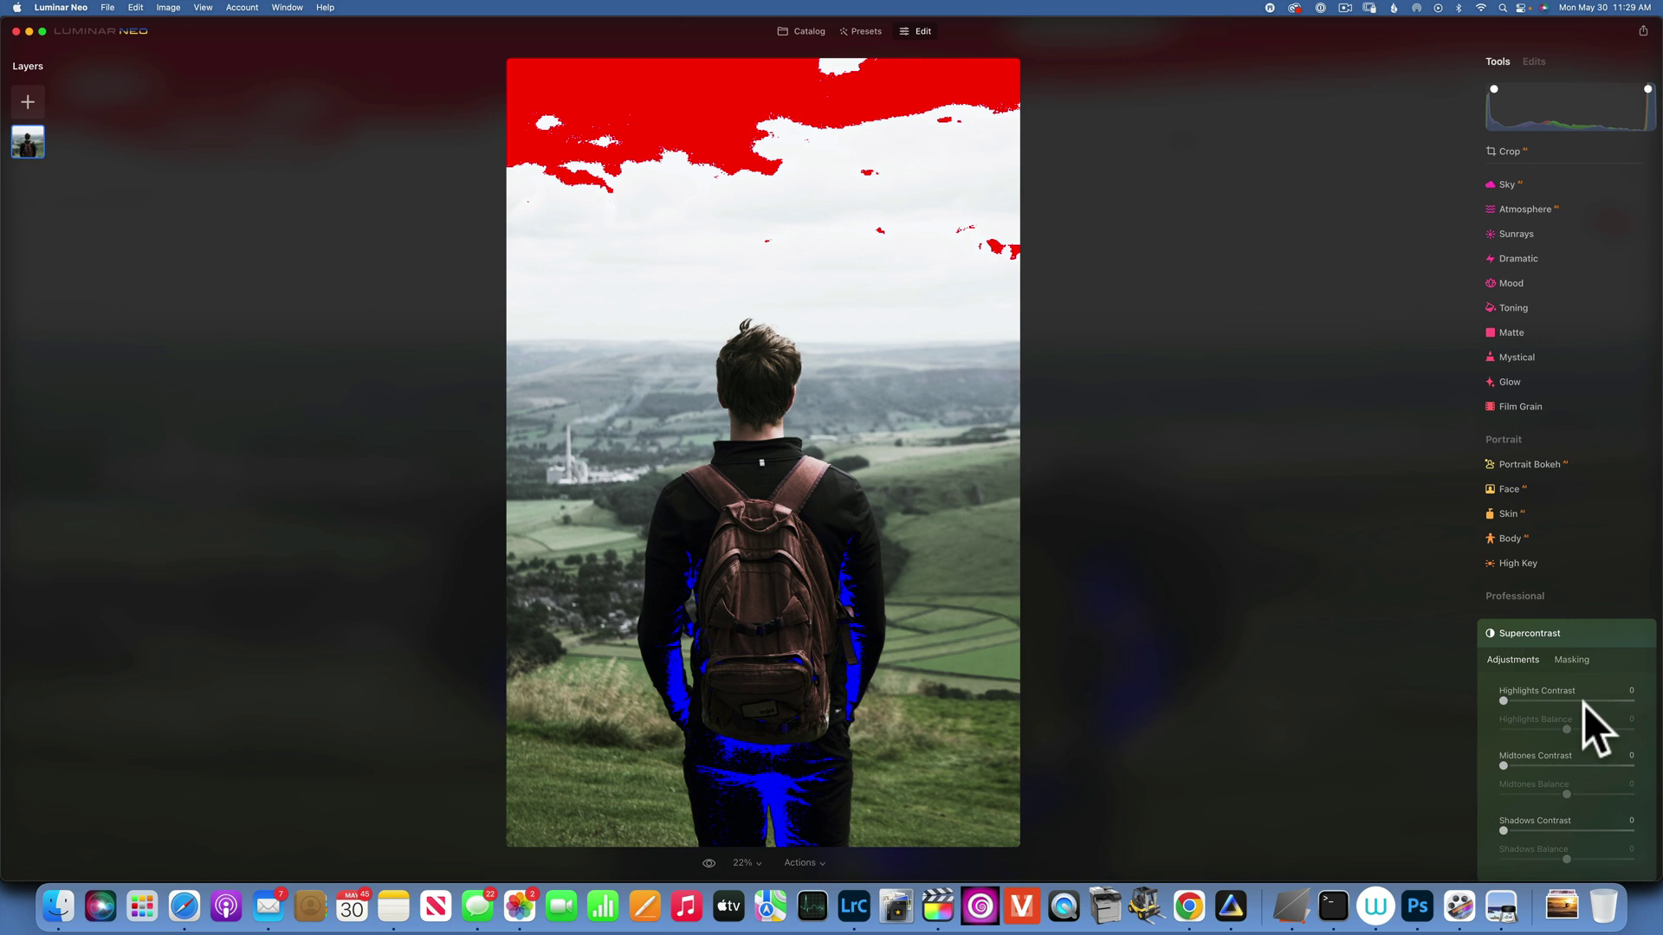
{"action": "scroll", "coordinate": [1583, 704], "scroll_direction": "down", "scroll_amount": 1}
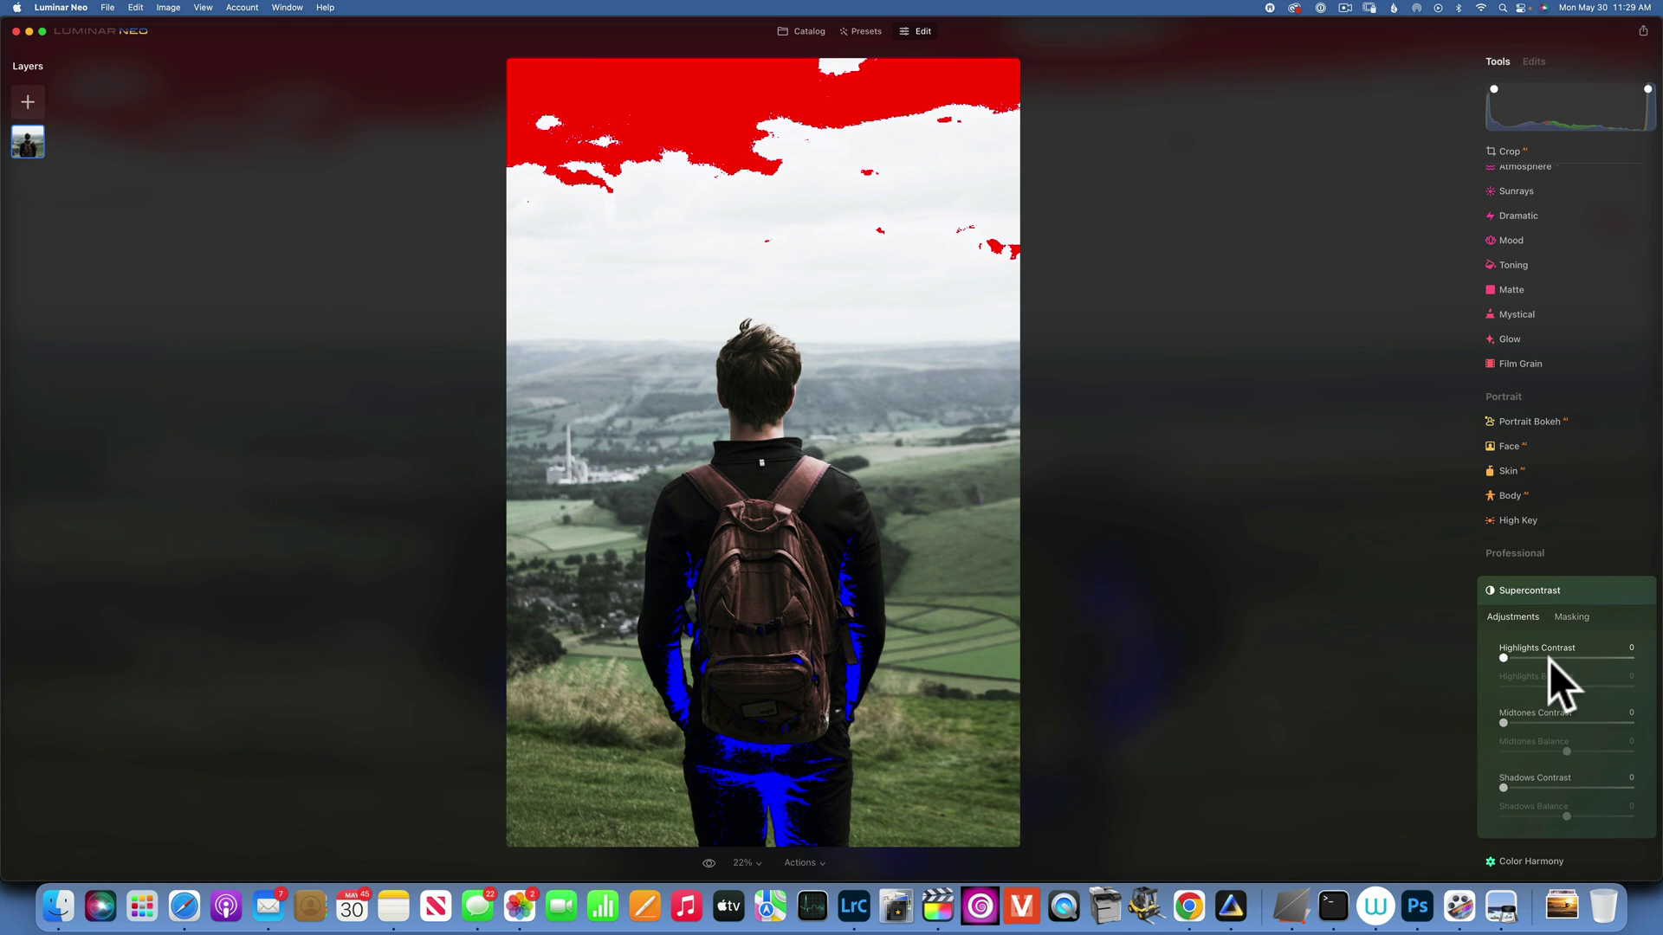
{"action": "left_click_drag", "start_coordinate": [1501, 657], "coordinate": [1645, 658]}
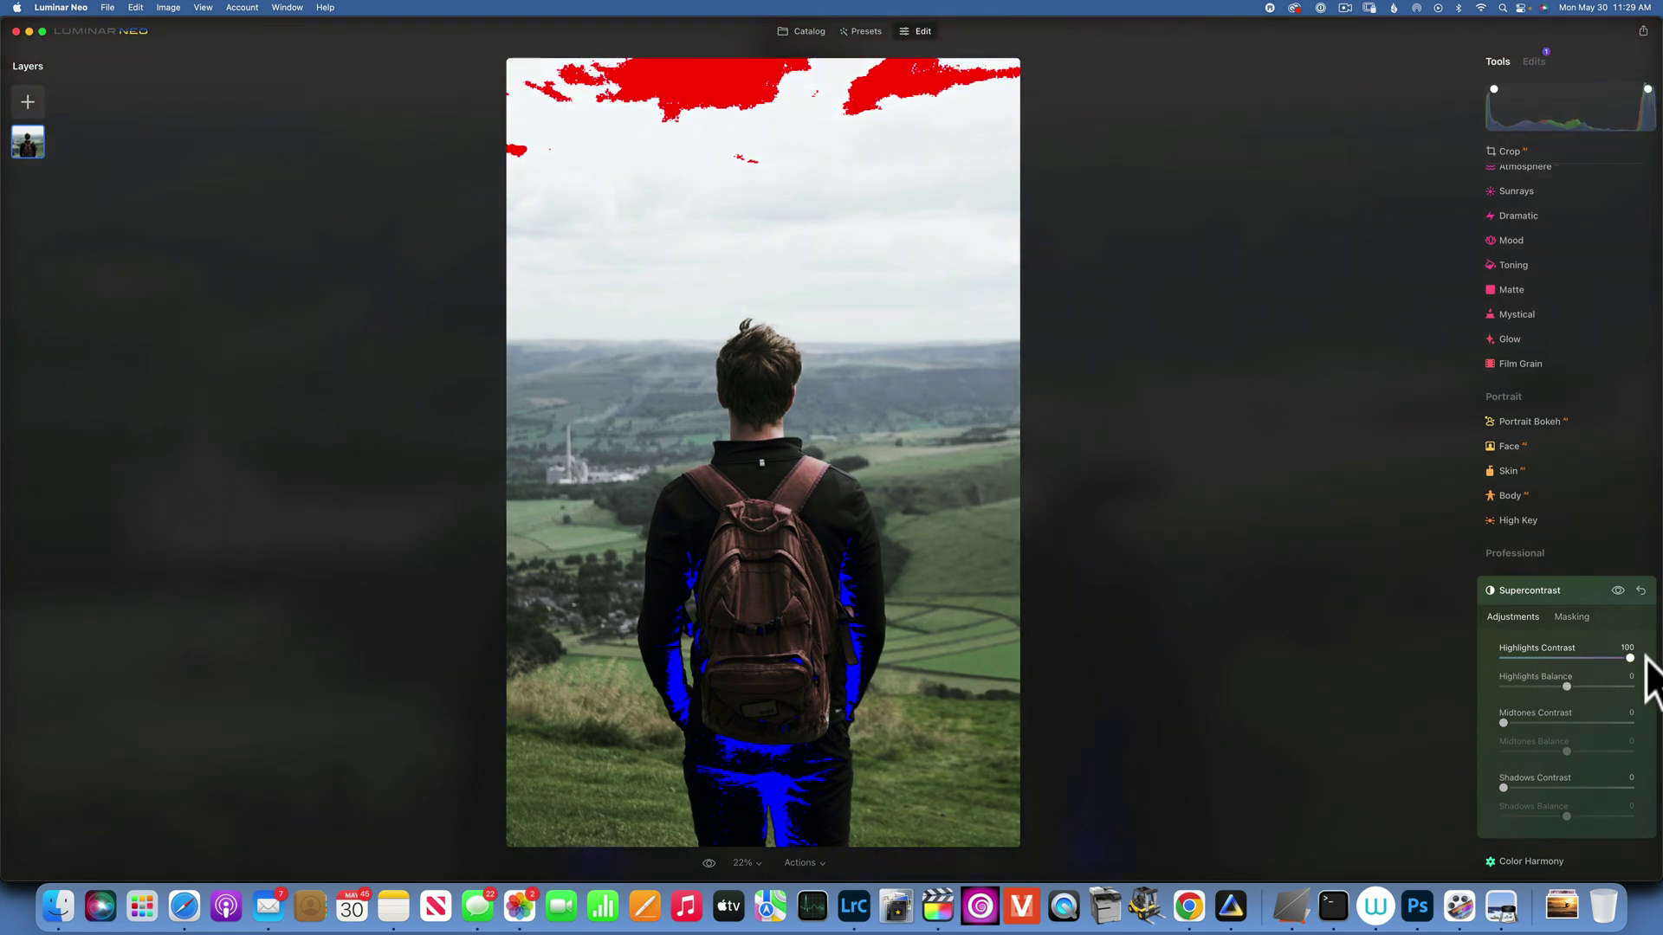
Set Highlights Balance to 100 in the Supercontrast tool and collapse the tool.
{"action": "left_click", "coordinate": [1568, 686]}
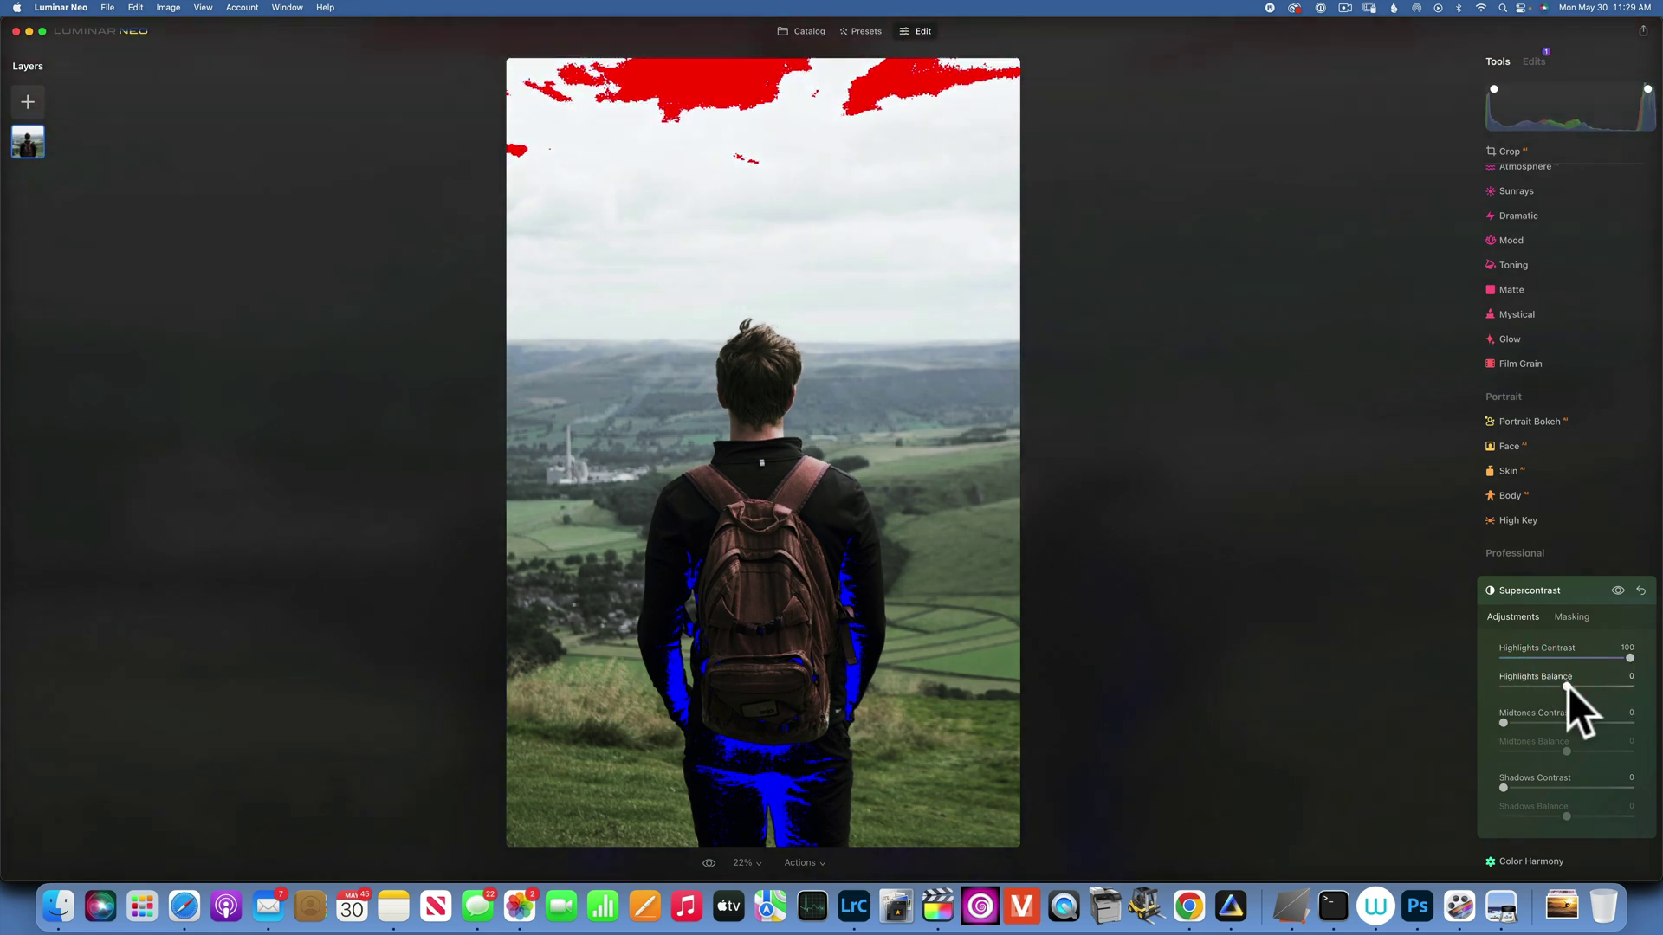
{"action": "left_click_drag", "start_coordinate": [1571, 686], "coordinate": [1659, 693]}
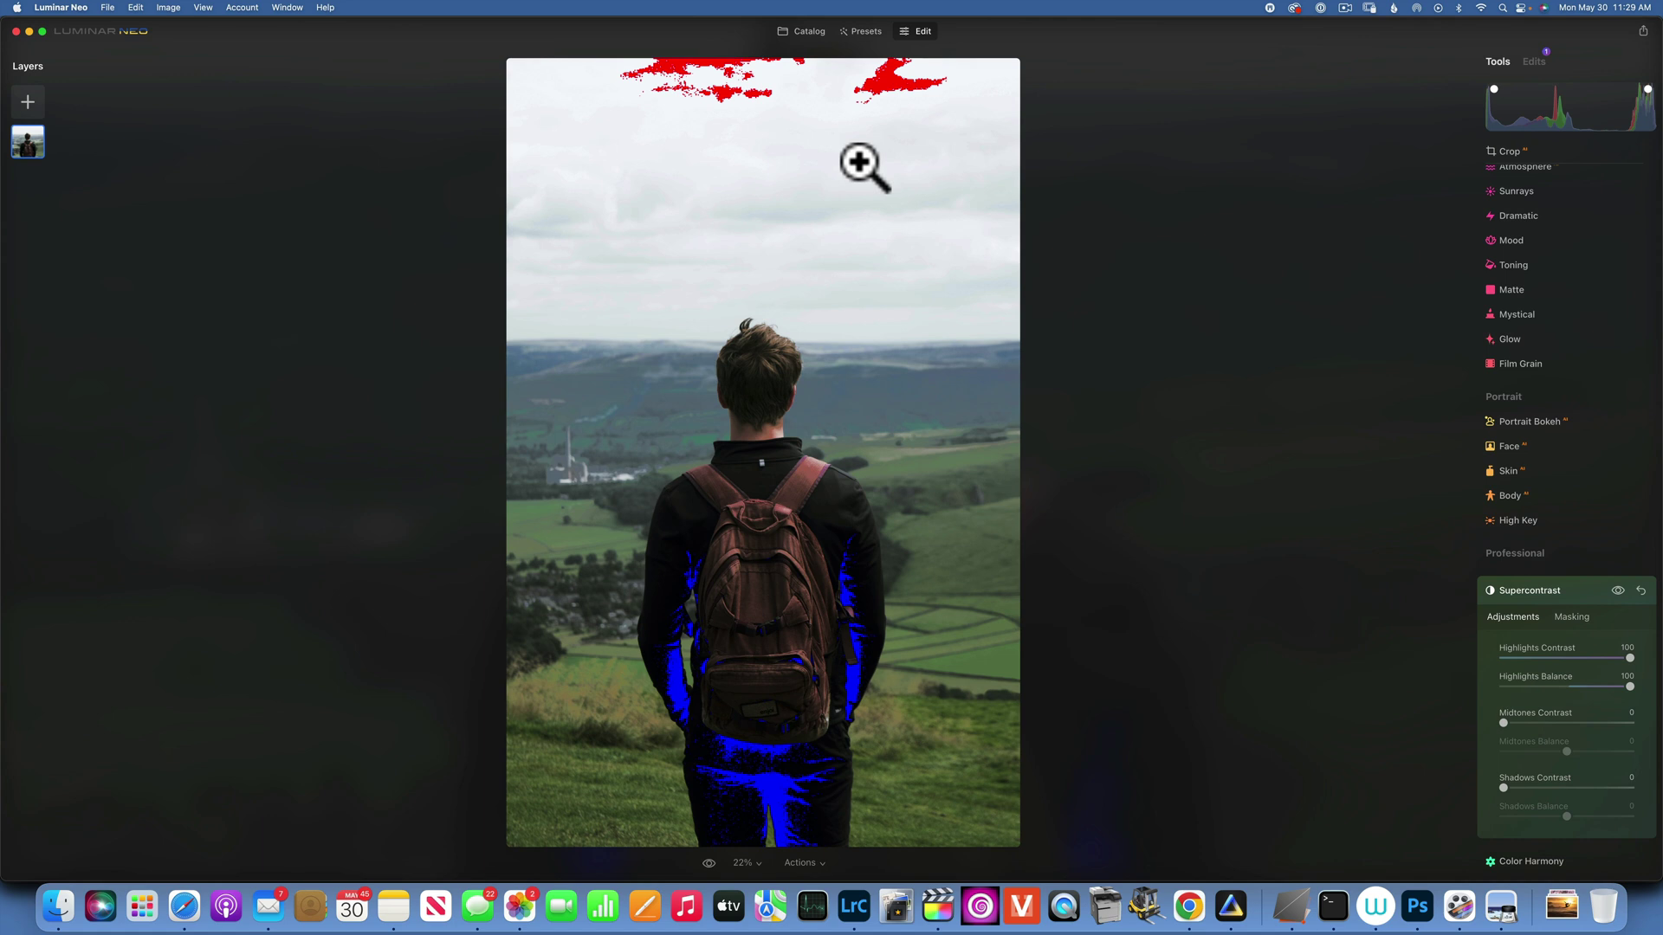
{"action": "scroll", "coordinate": [1530, 585], "scroll_direction": "up", "scroll_amount": 1}
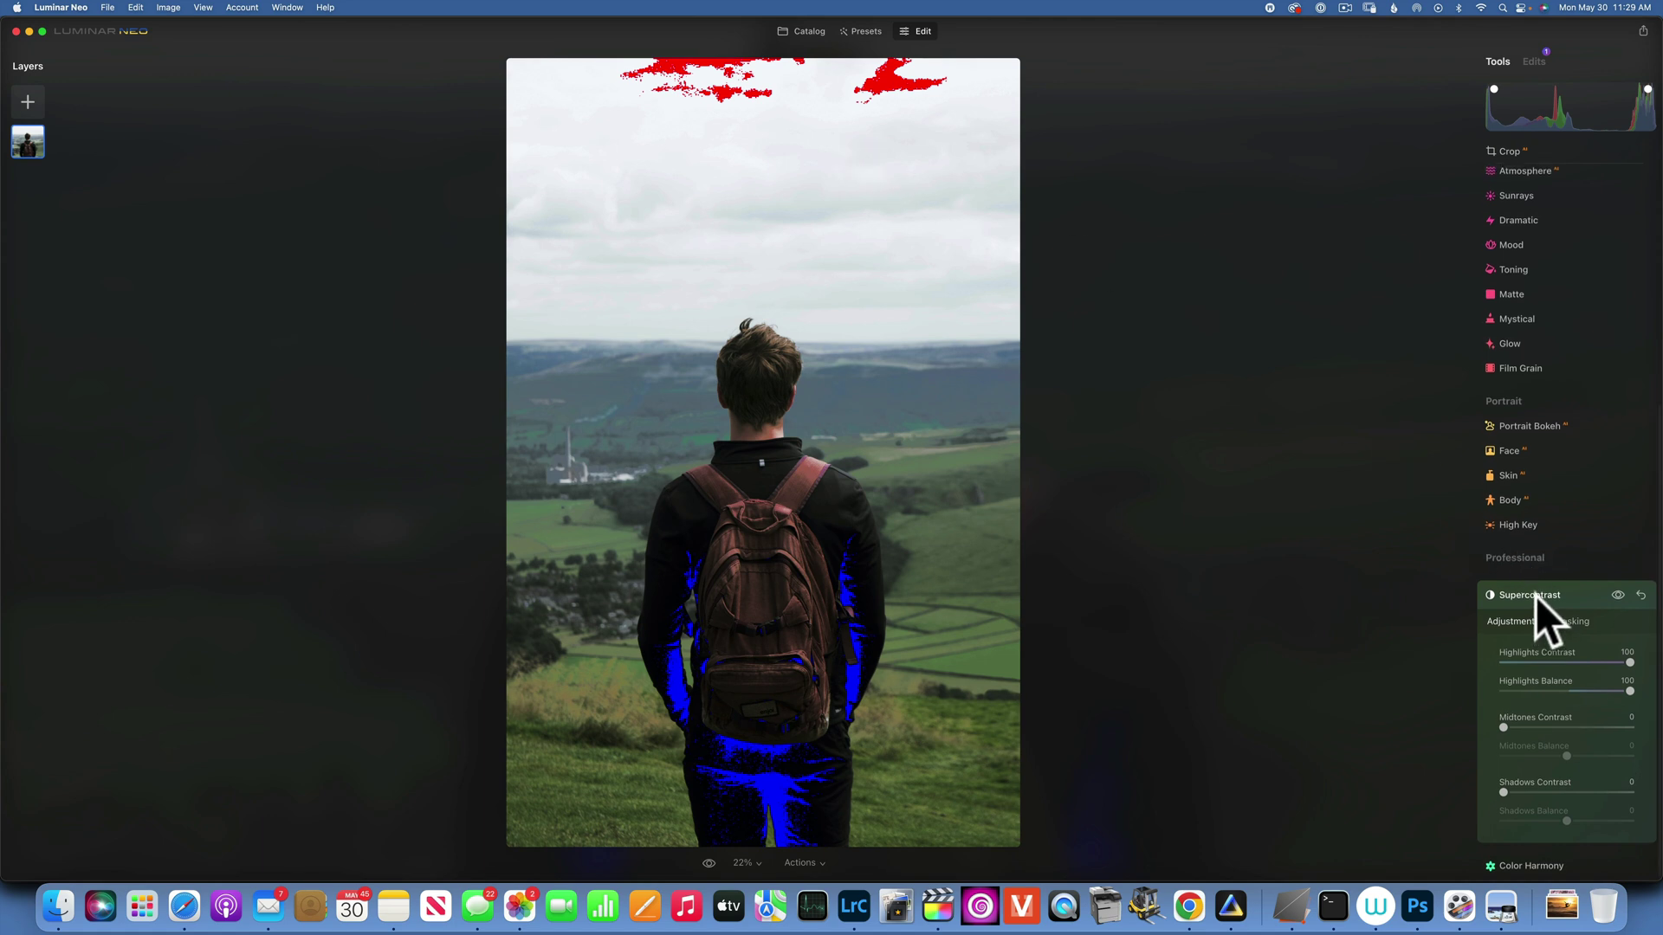
{"action": "left_click", "coordinate": [1541, 593]}
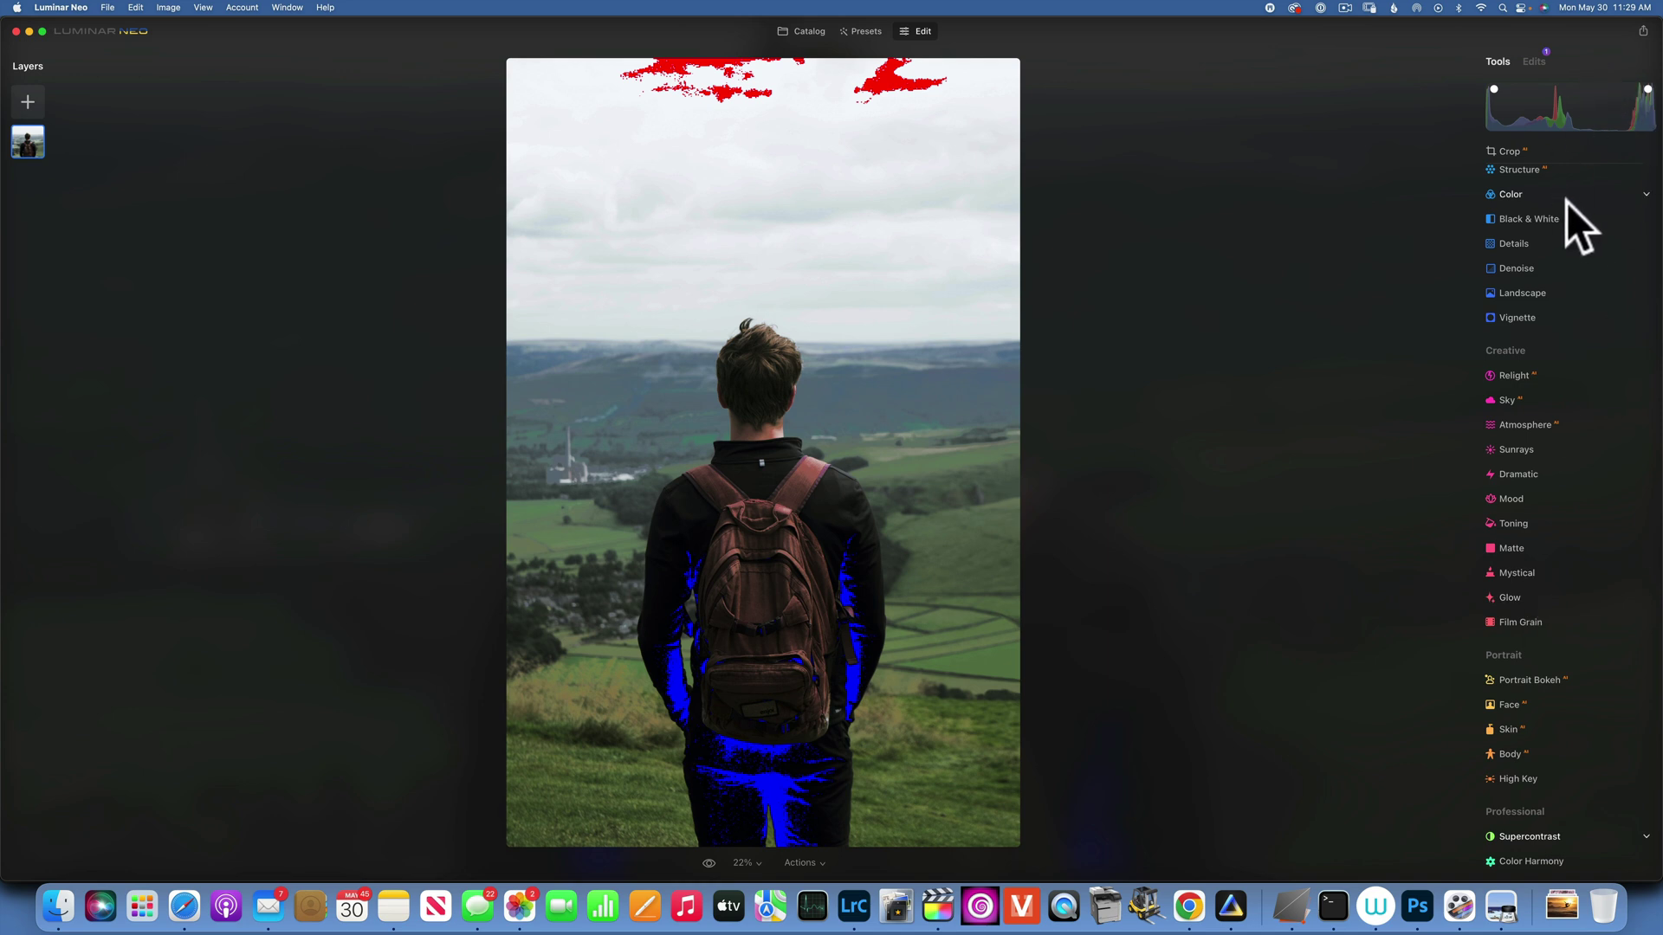
Darken the backpack photo with the Develop tool, trying Exposure at -1.71 and settling on -1.17.
{"action": "scroll", "coordinate": [1557, 215], "scroll_direction": "up", "scroll_amount": 3}
{"action": "left_click", "coordinate": [1517, 207]}
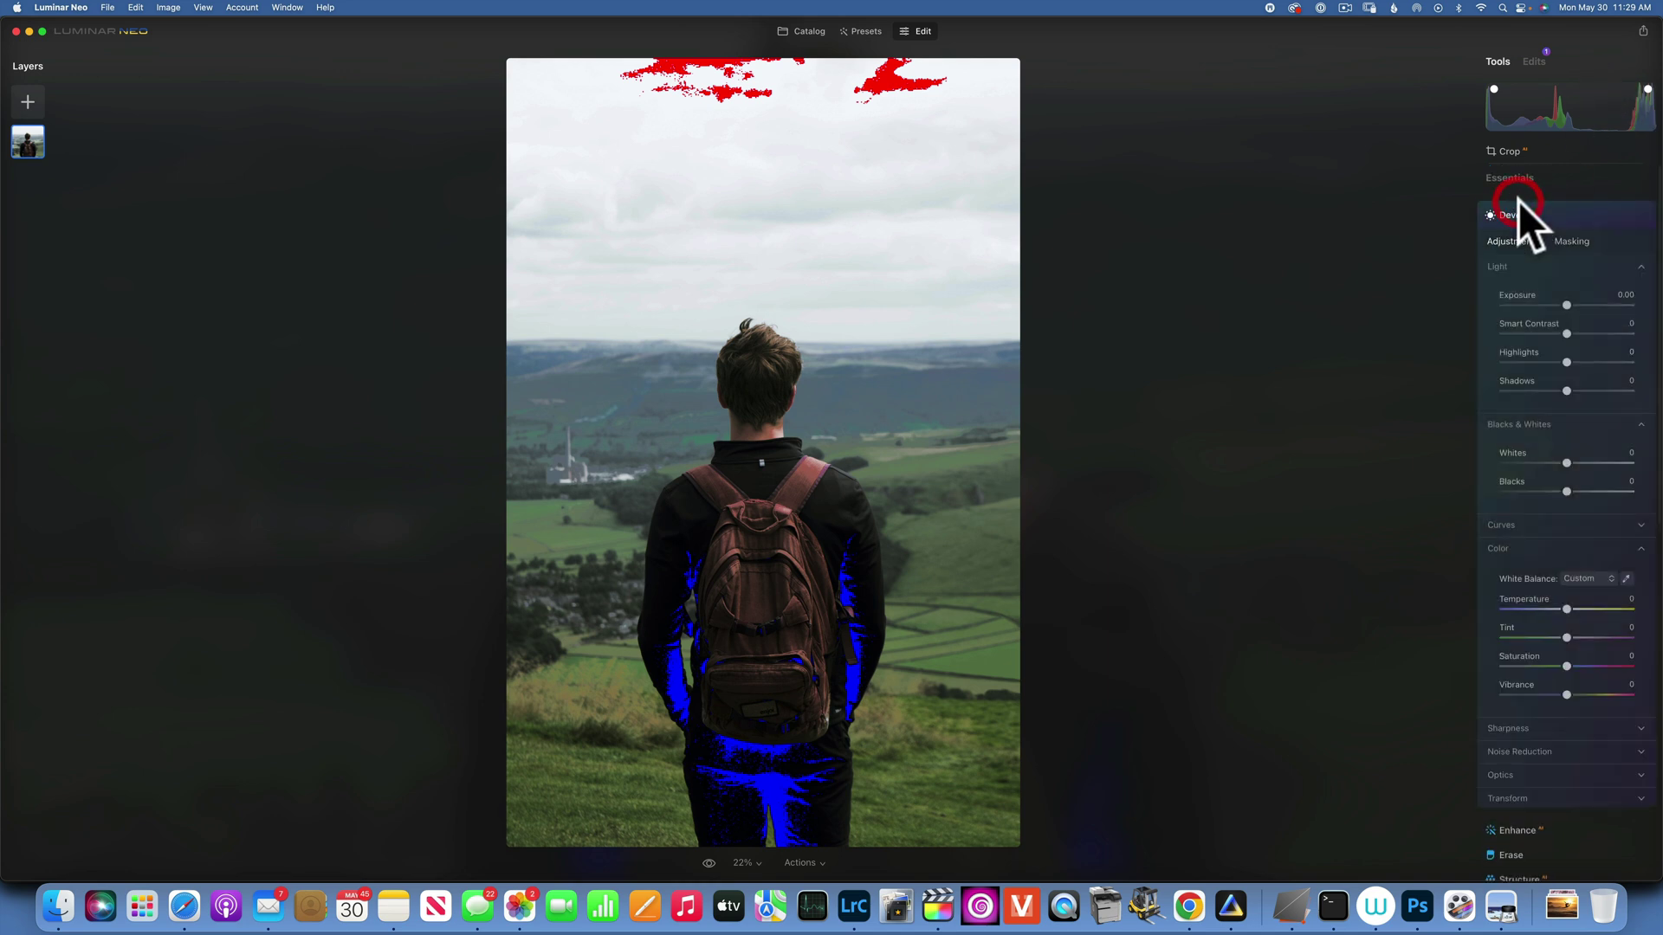
{"action": "left_click_drag", "start_coordinate": [1566, 298], "coordinate": [1544, 298]}
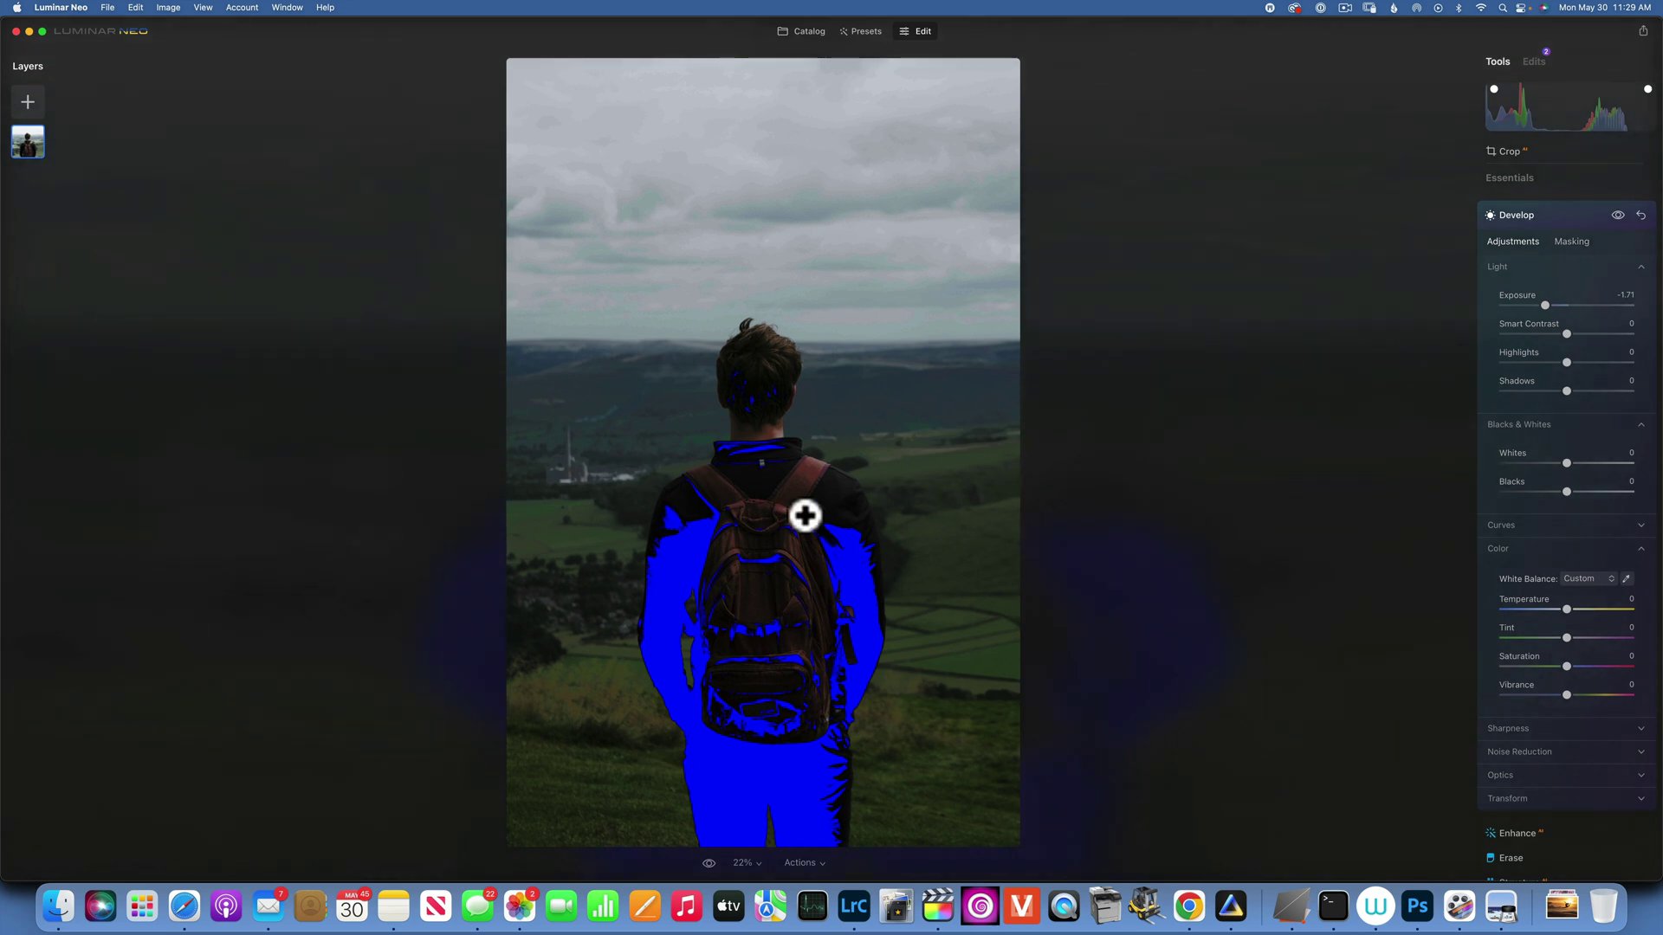
{"action": "left_click_drag", "start_coordinate": [1544, 300], "coordinate": [1551, 300]}
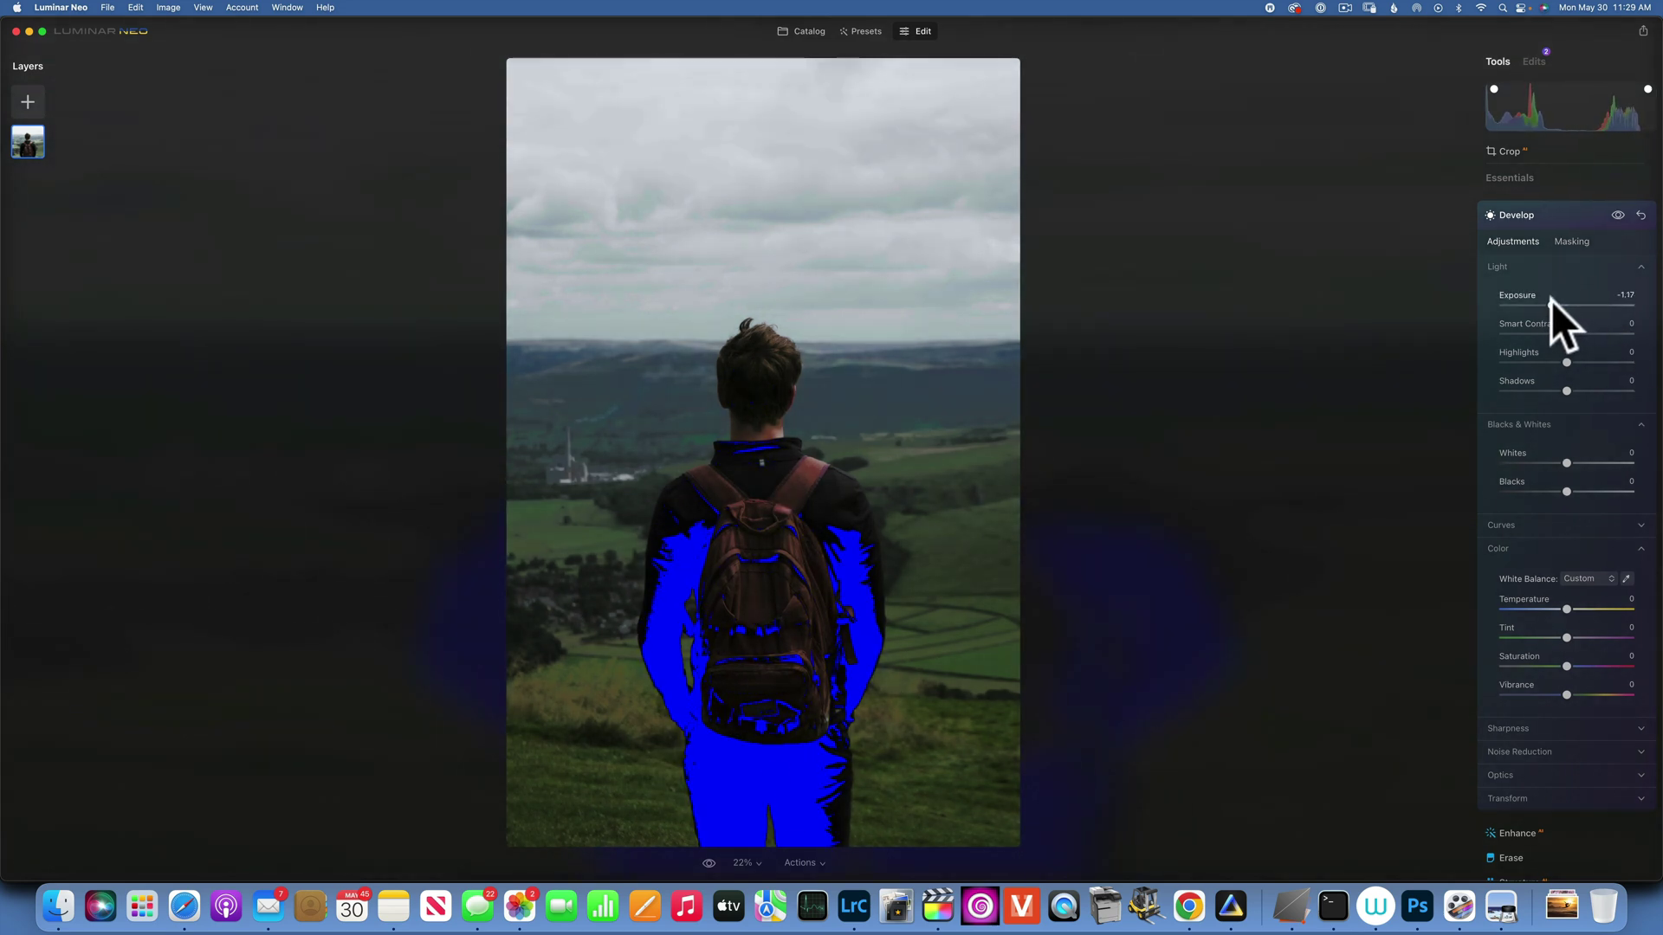
Restrict the Develop exposure adjustment to the sky with a linear gradient mask that fades out just above the man's head.
{"action": "left_click", "coordinate": [1573, 240]}
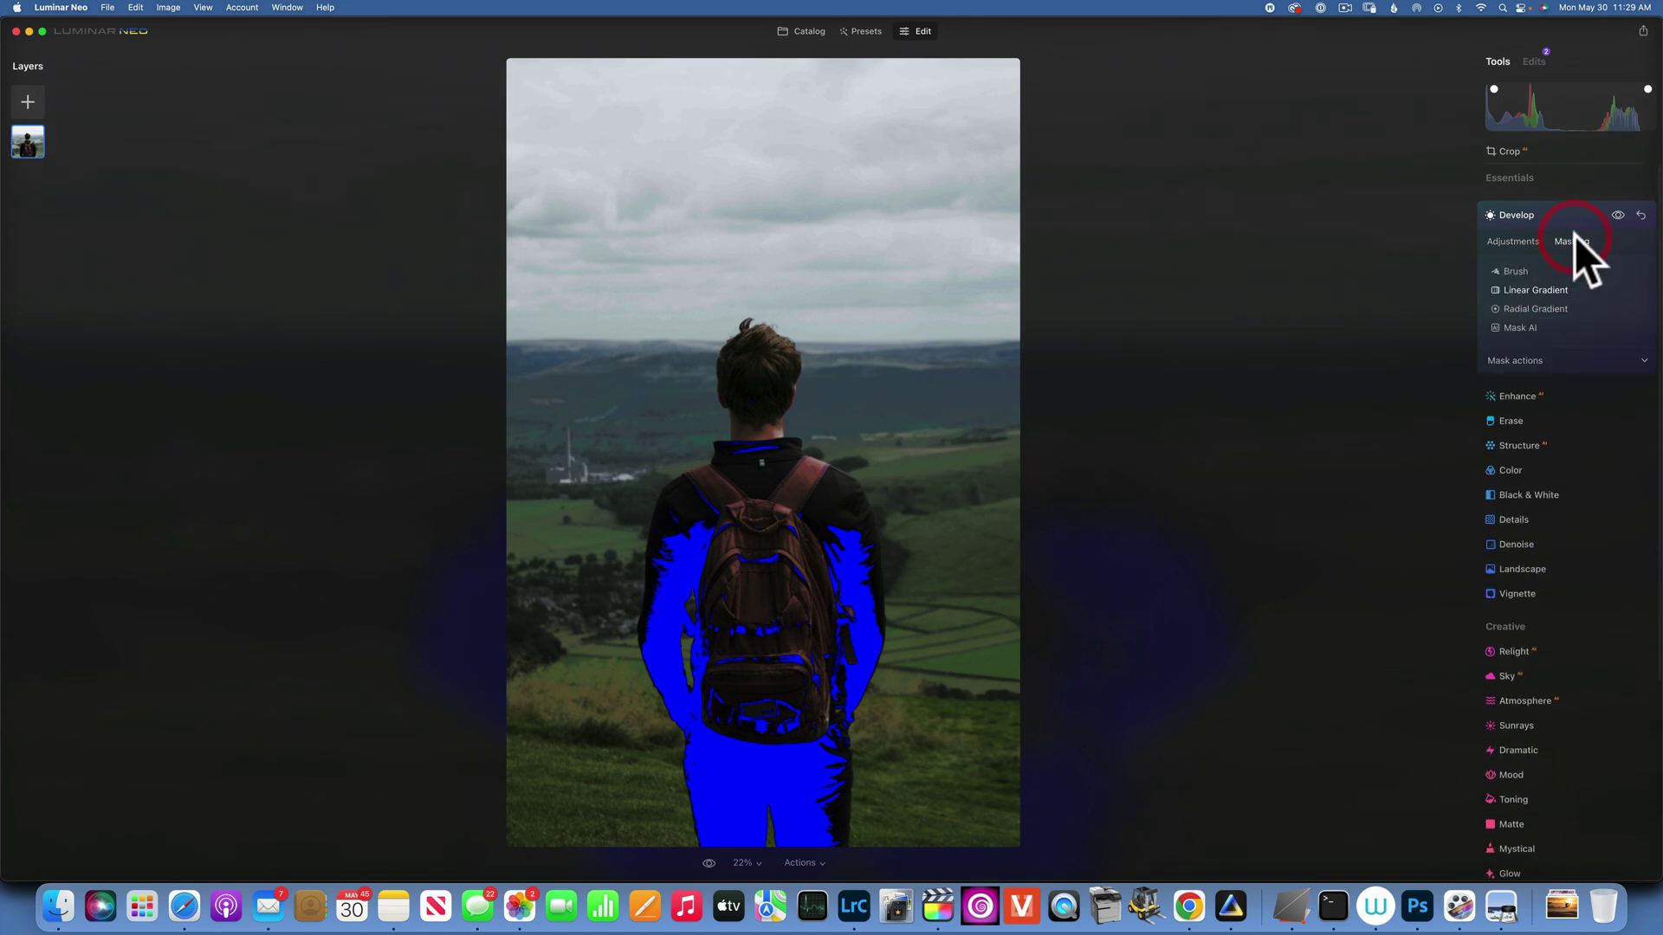
{"action": "left_click", "coordinate": [1529, 288]}
{"action": "left_click_drag", "start_coordinate": [771, 135], "coordinate": [768, 316]}
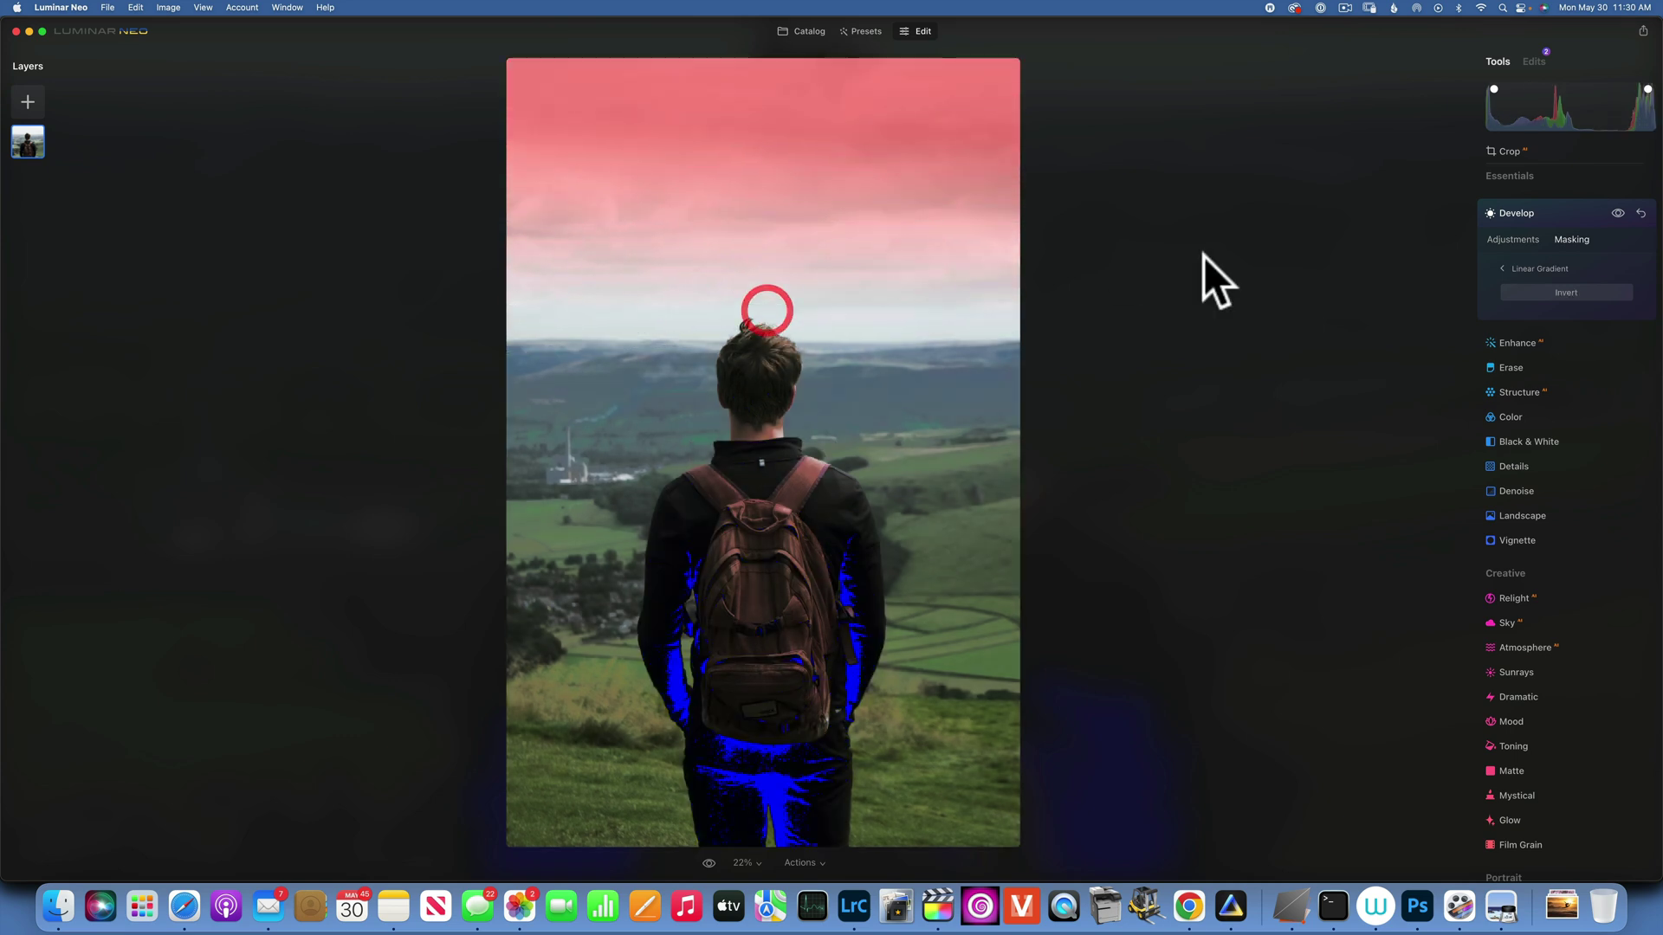
{"action": "left_click", "coordinate": [1519, 241]}
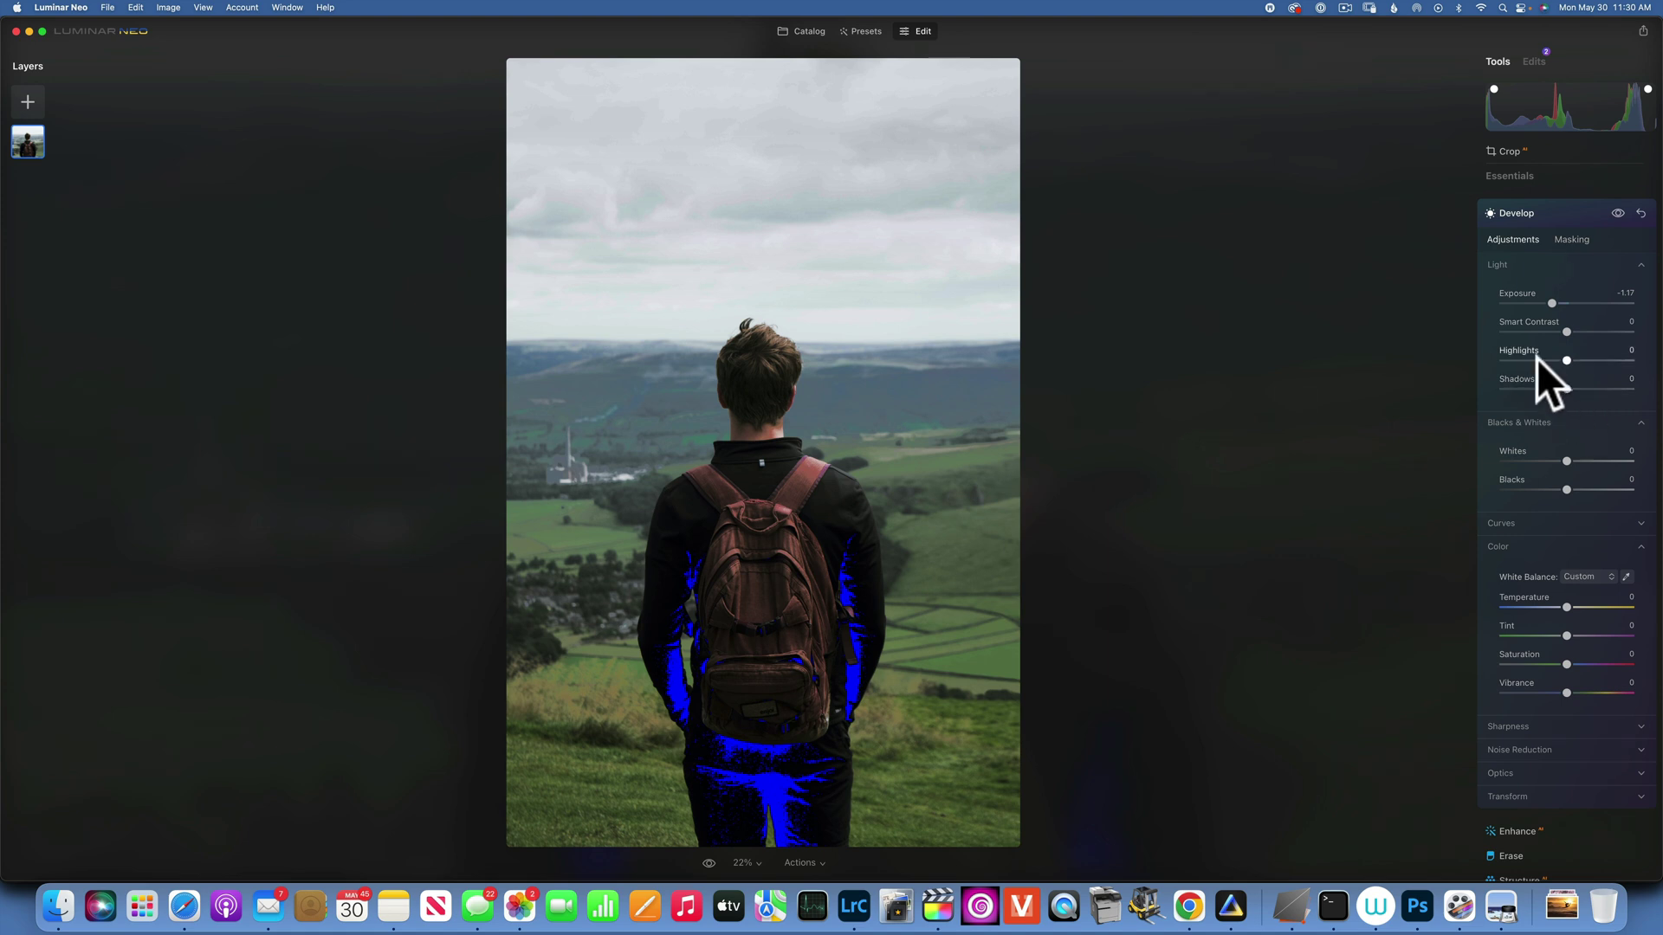
Start a fresh Develop adjustment on the backpack photo and set Blacks to 25 and Shadows to 67 to recover the clipped shadows.
{"action": "left_click", "coordinate": [1519, 204]}
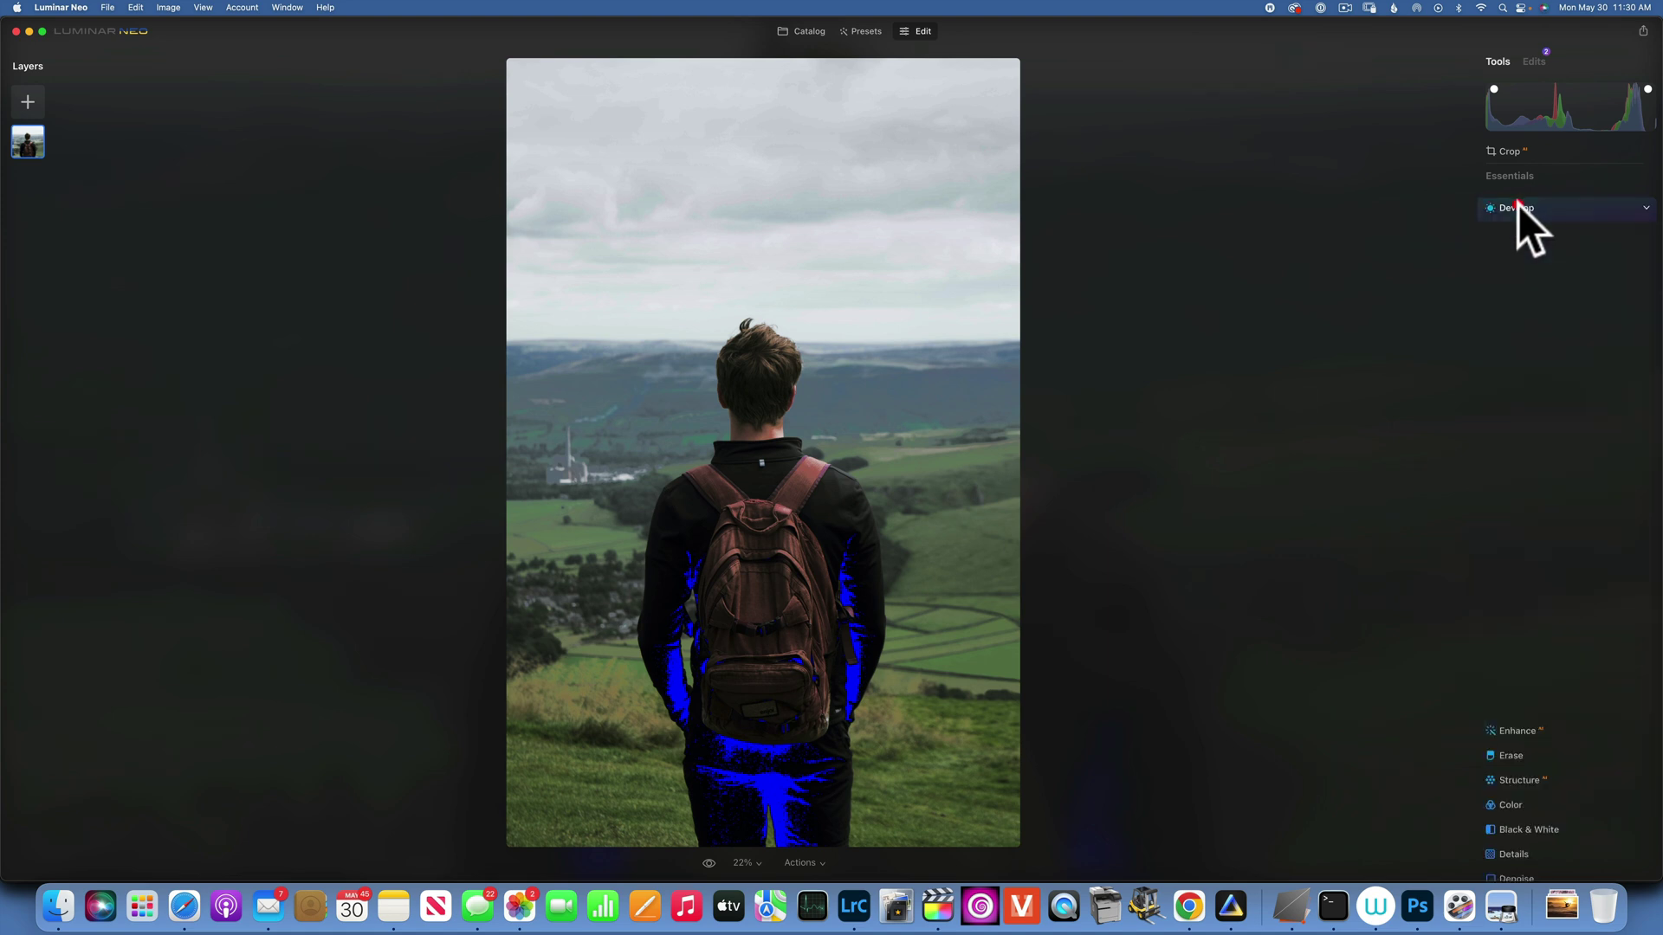
{"action": "left_click", "coordinate": [1518, 200]}
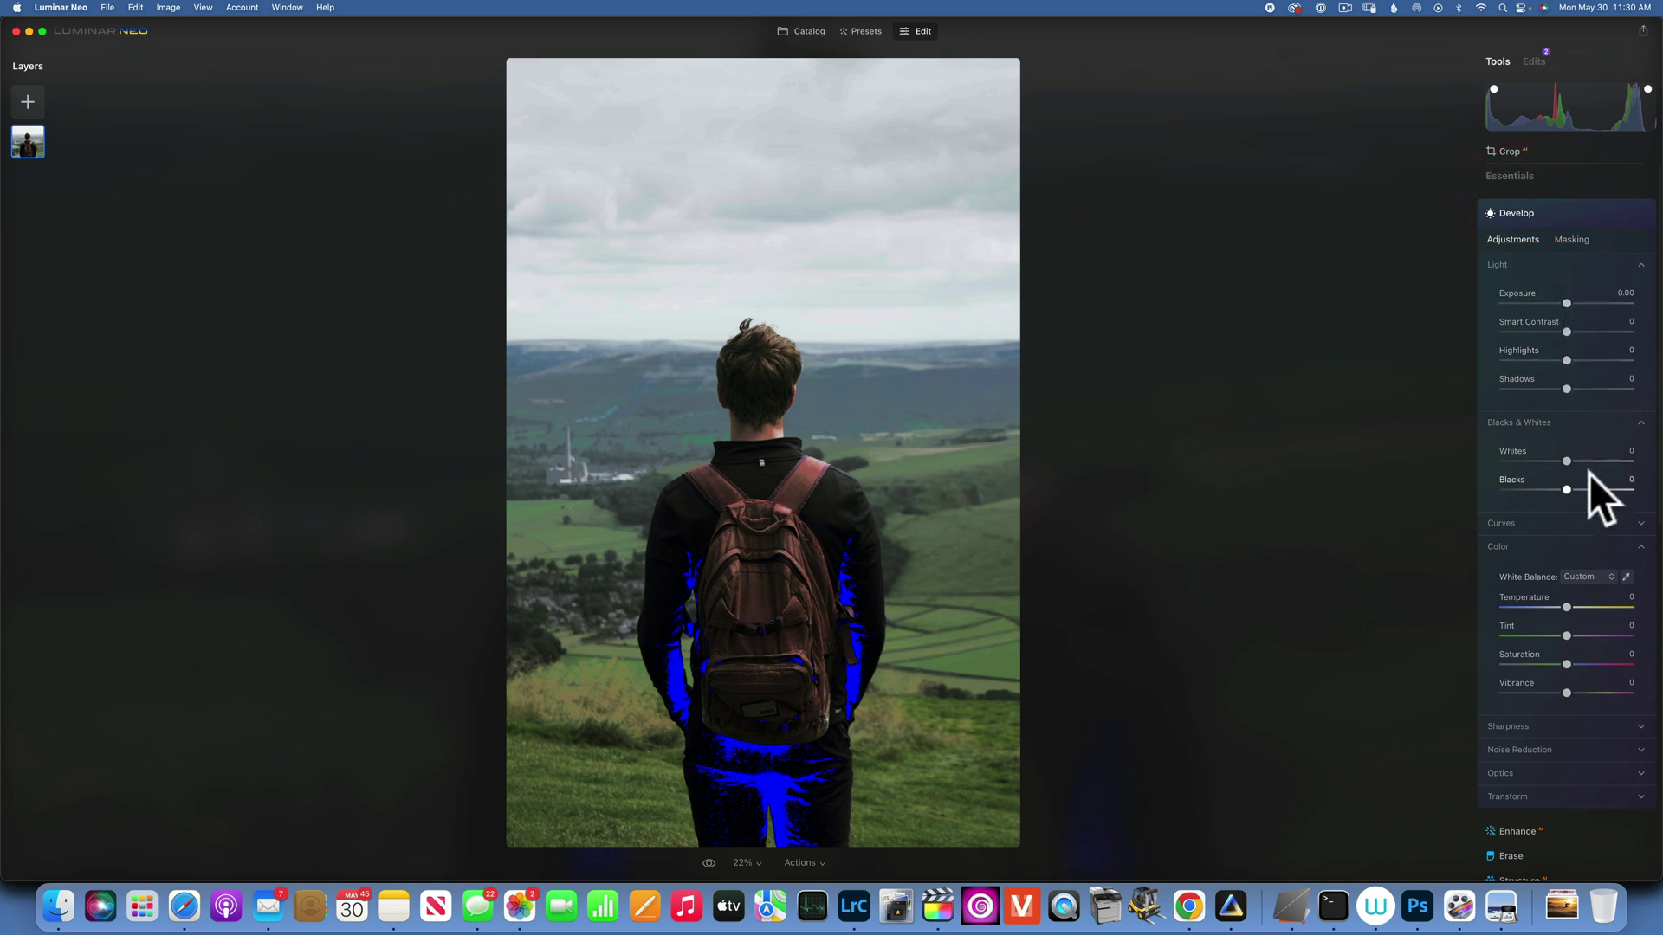
{"action": "mouse_move", "coordinate": [1567, 490]}
{"action": "left_mouse_down"}
{"action": "mouse_move", "coordinate": [1594, 490]}
{"action": "mouse_move", "coordinate": [1584, 481]}
{"action": "left_mouse_up"}
{"action": "left_click_drag", "start_coordinate": [1577, 387], "coordinate": [1616, 390]}
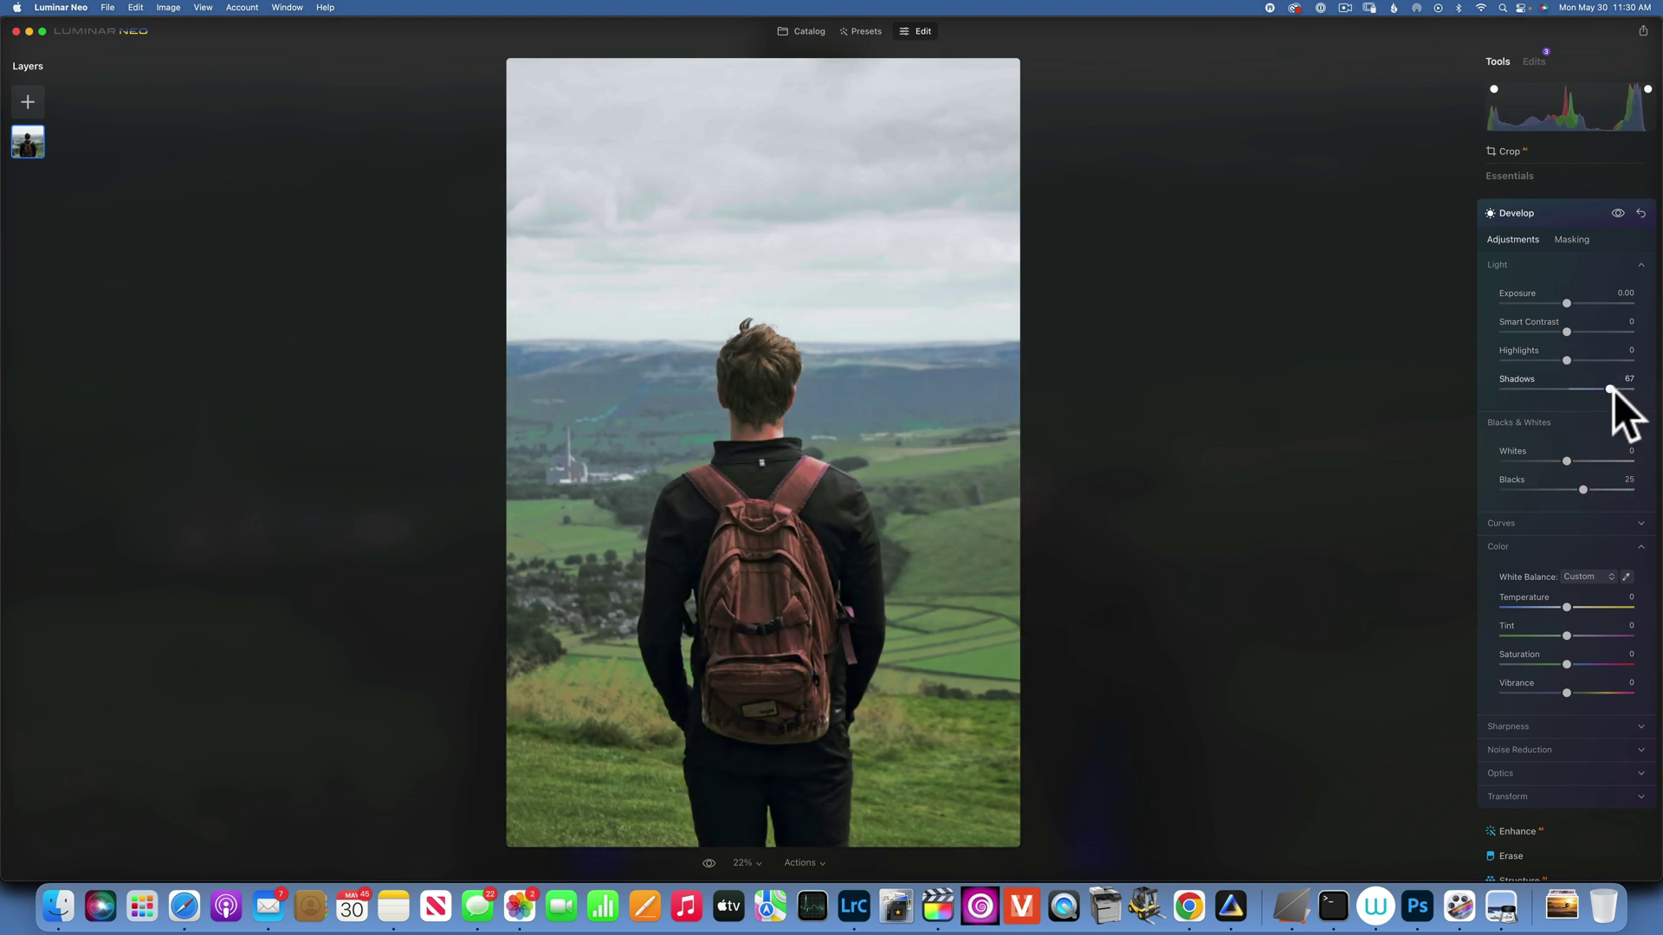
{"action": "left_click", "coordinate": [1615, 389]}
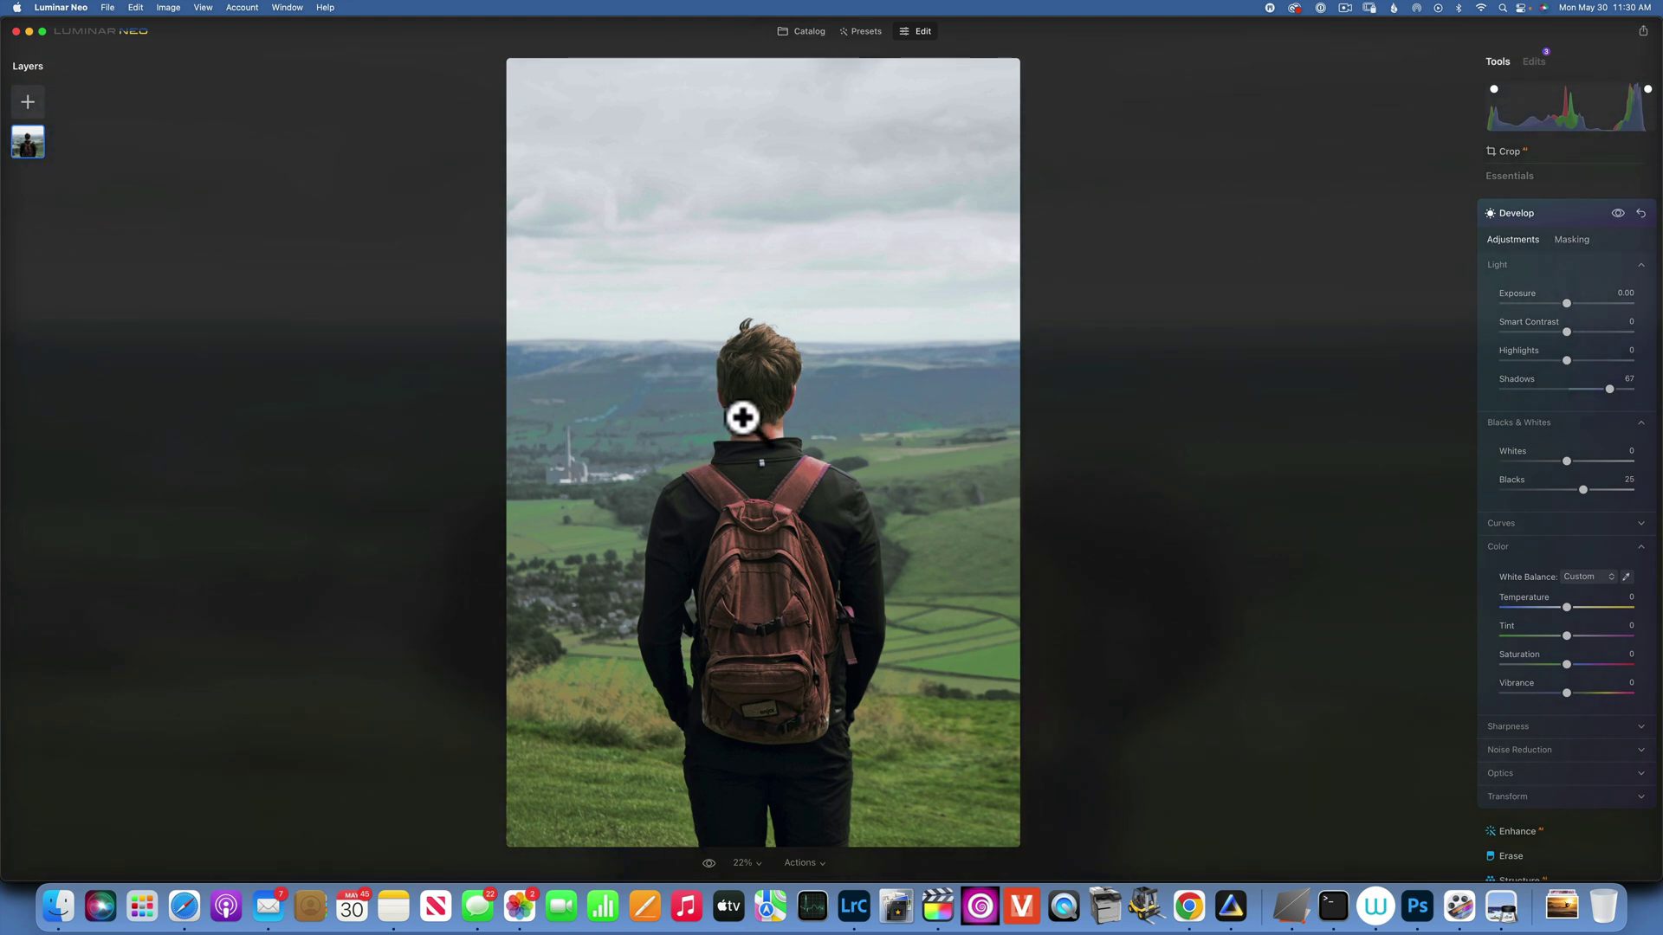
{"action": "left_click", "coordinate": [1528, 211]}
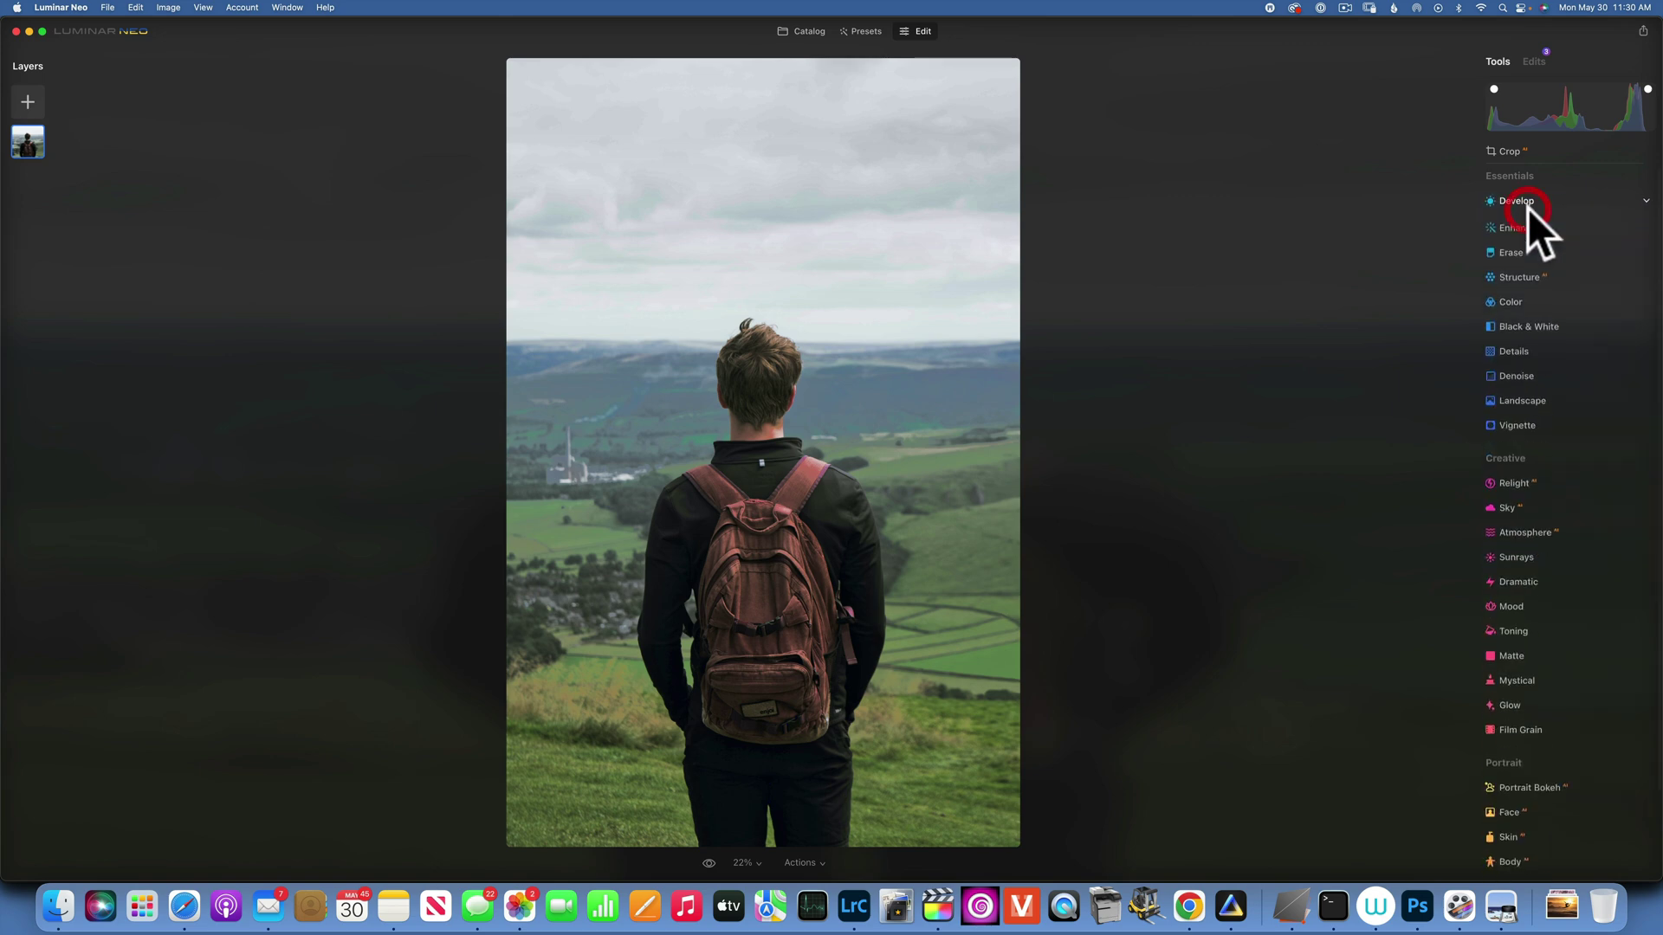
Find the photo of the grey crested bird on a branch in the catalog and open it for editing to examine its histogram.
{"action": "left_click", "coordinate": [810, 32]}
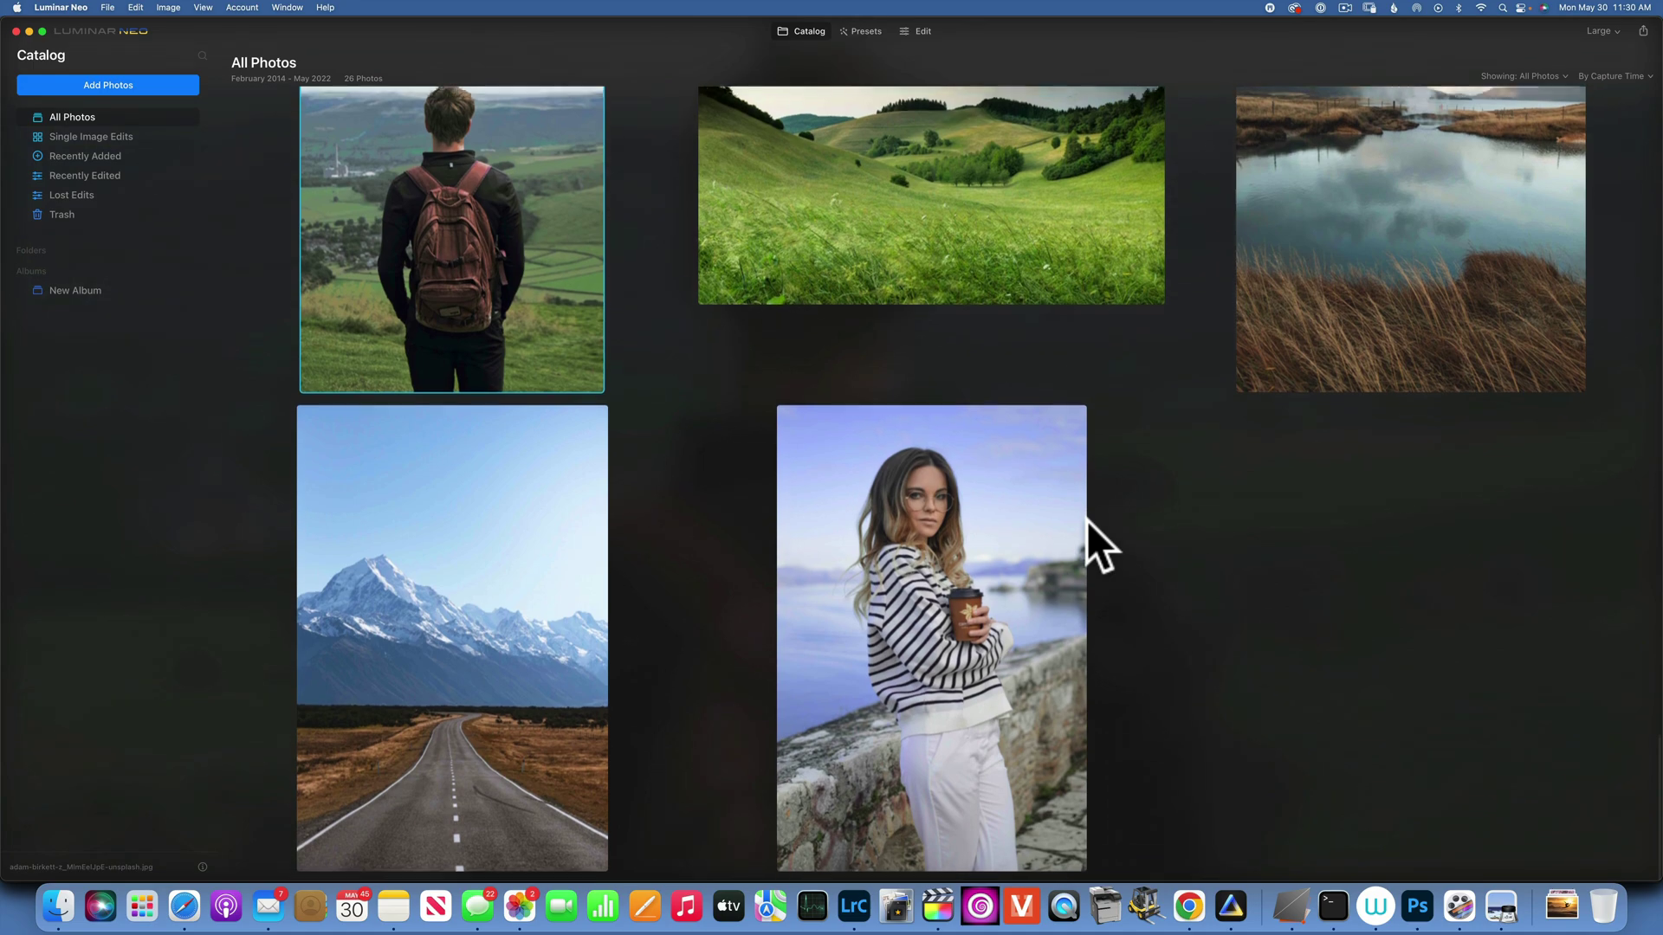
{"action": "scroll", "coordinate": [1088, 521], "scroll_direction": "up", "scroll_amount": 5}
{"action": "scroll", "coordinate": [1088, 522], "scroll_direction": "up", "scroll_amount": 15}
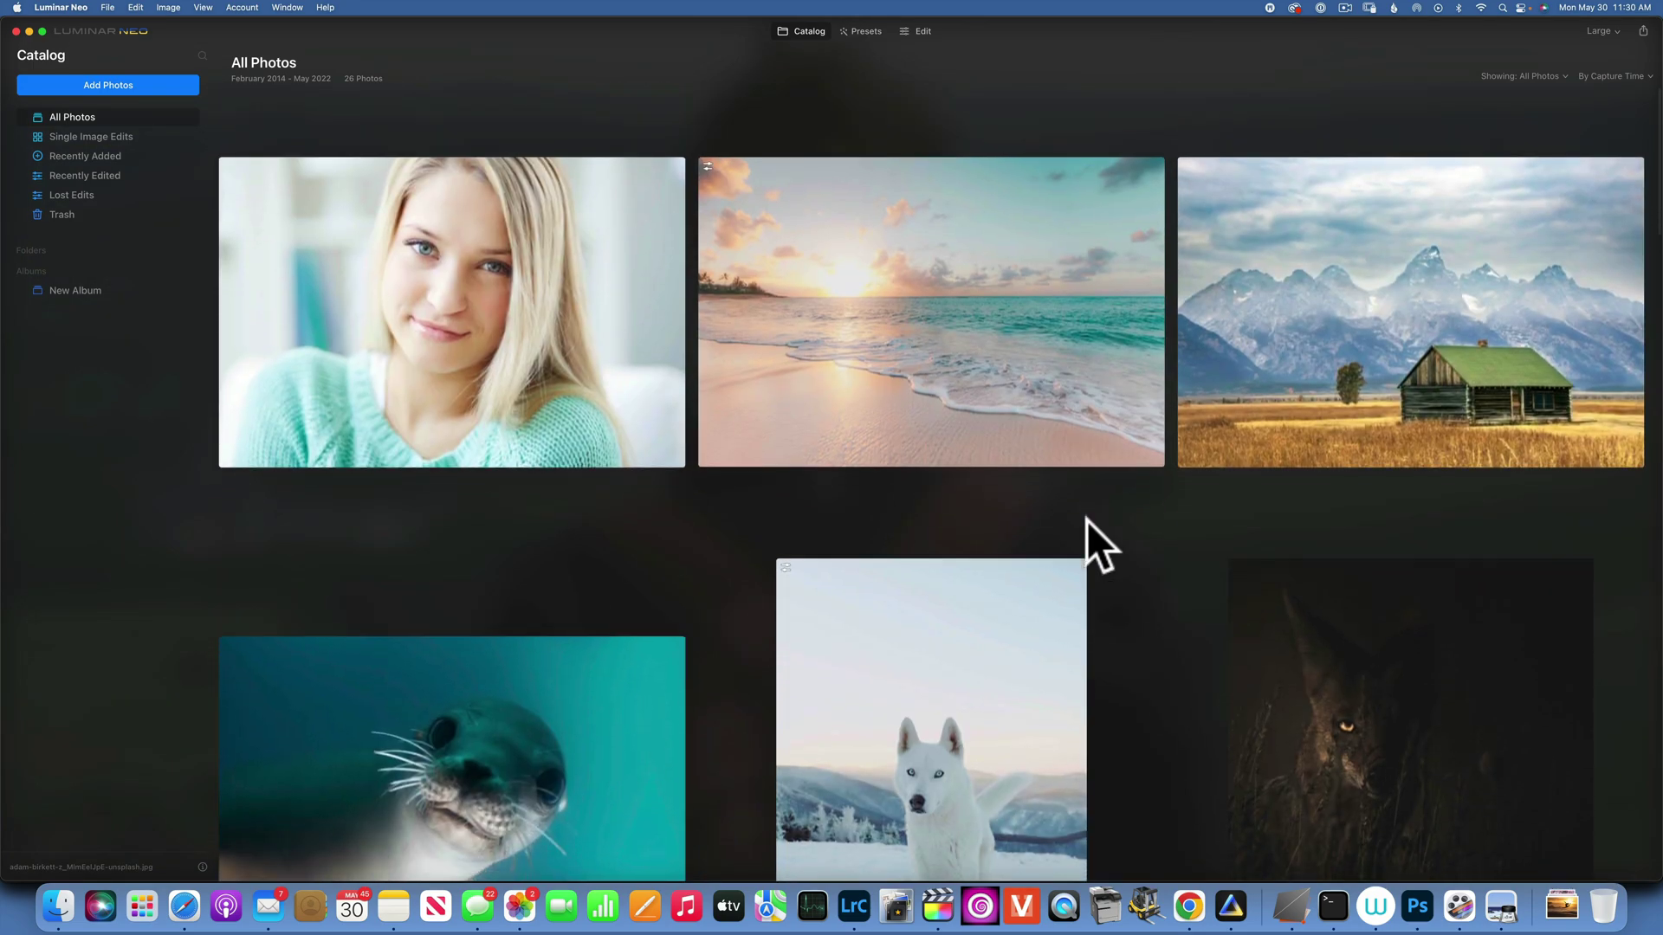
{"action": "scroll", "coordinate": [1088, 522], "scroll_direction": "down", "scroll_amount": 6}
{"action": "scroll", "coordinate": [1088, 521], "scroll_direction": "down", "scroll_amount": 6}
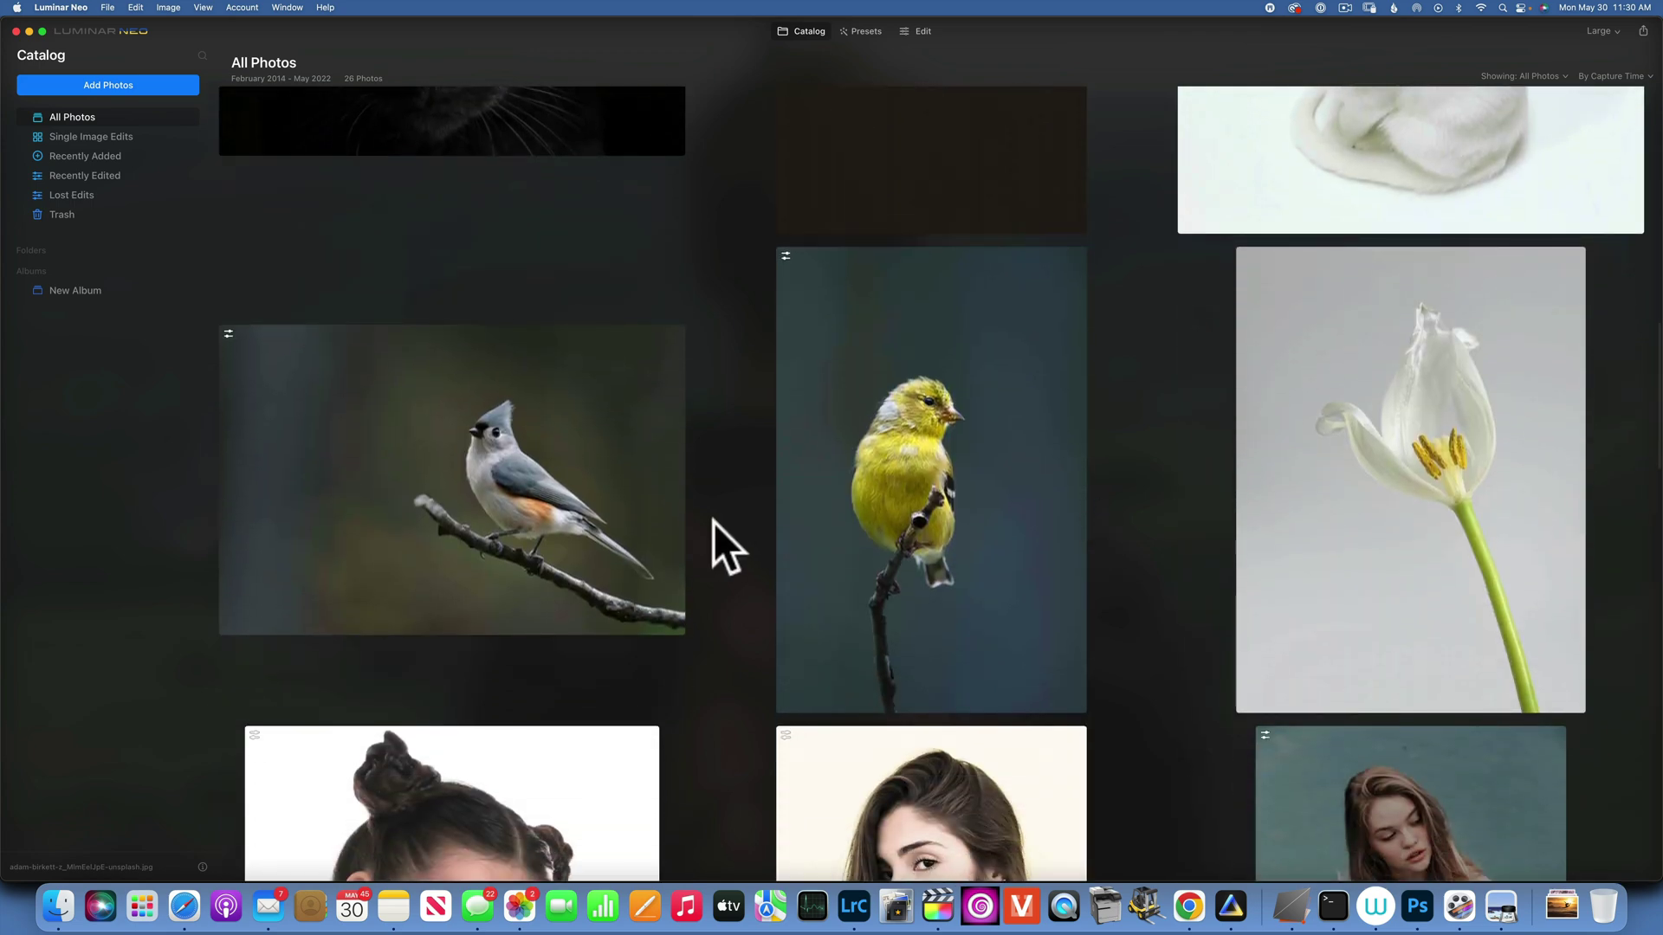
{"action": "double_click", "coordinate": [518, 485]}
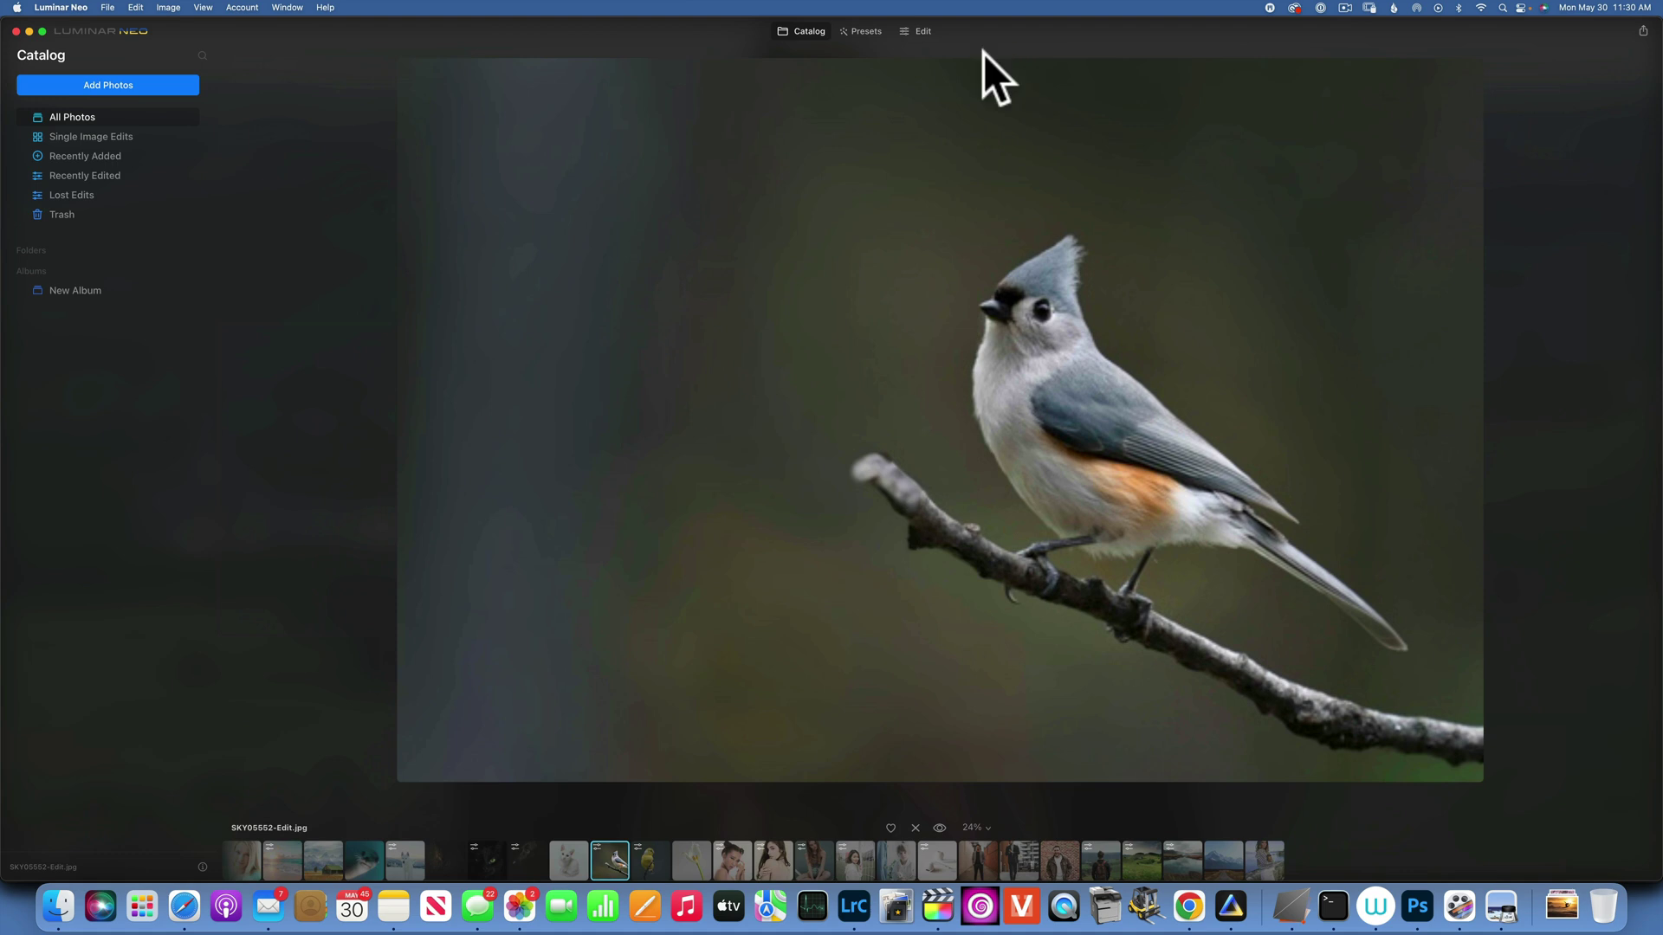
{"action": "left_click", "coordinate": [917, 29]}
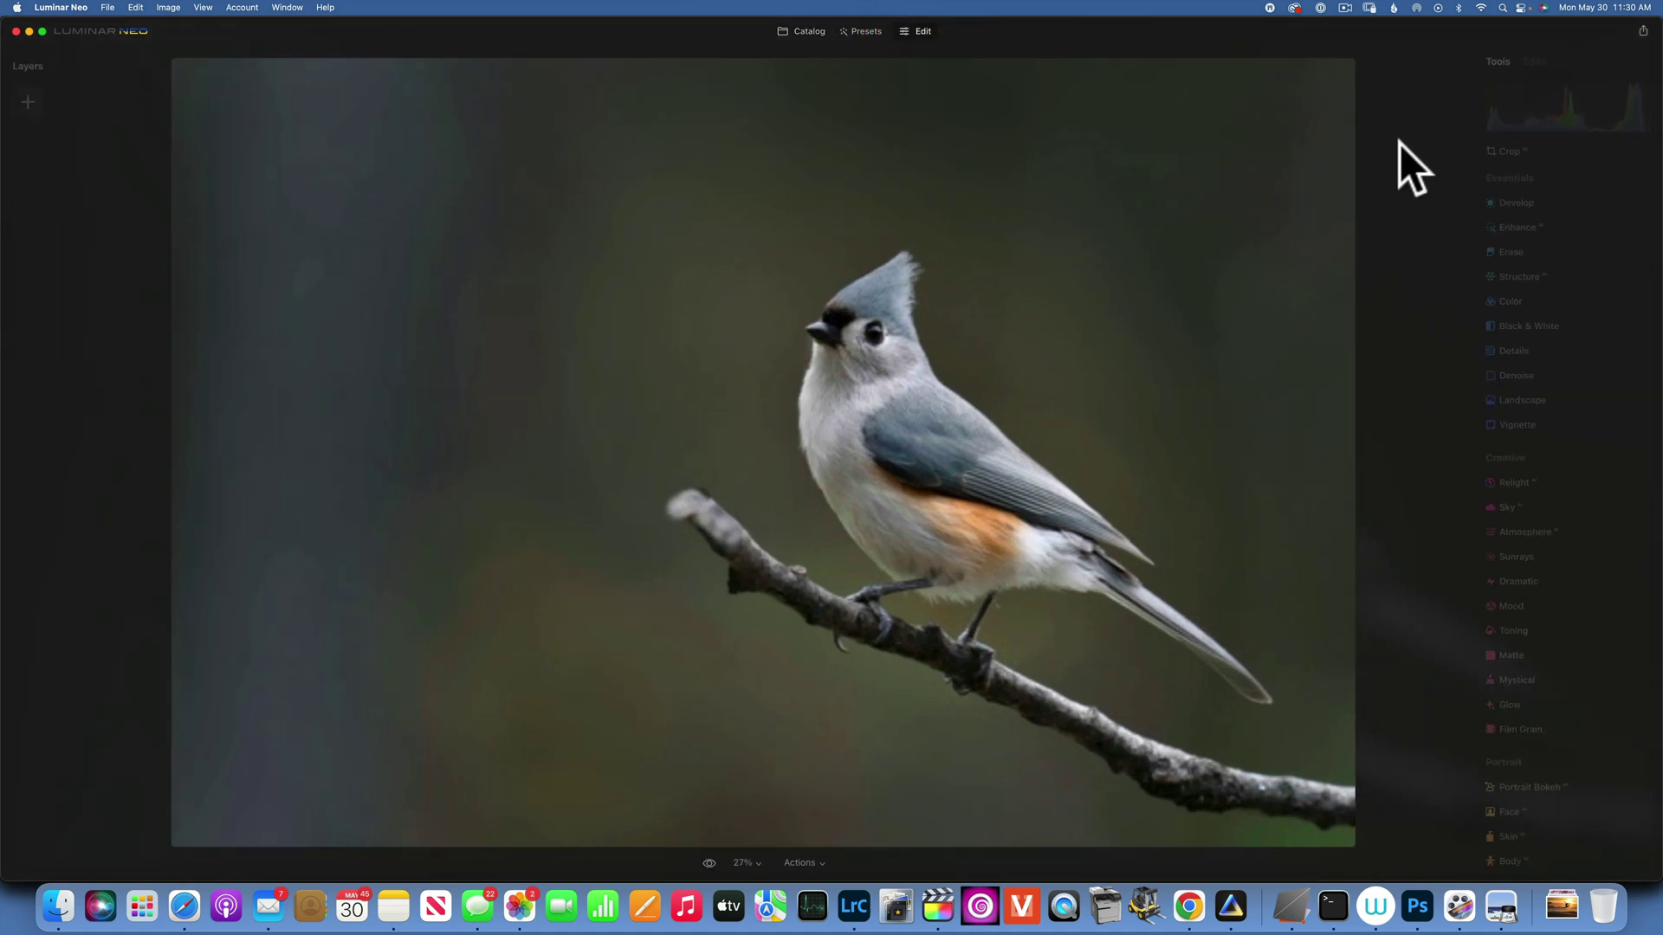
{"action": "left_click", "coordinate": [1557, 101]}
{"action": "left_click", "coordinate": [1421, 340]}
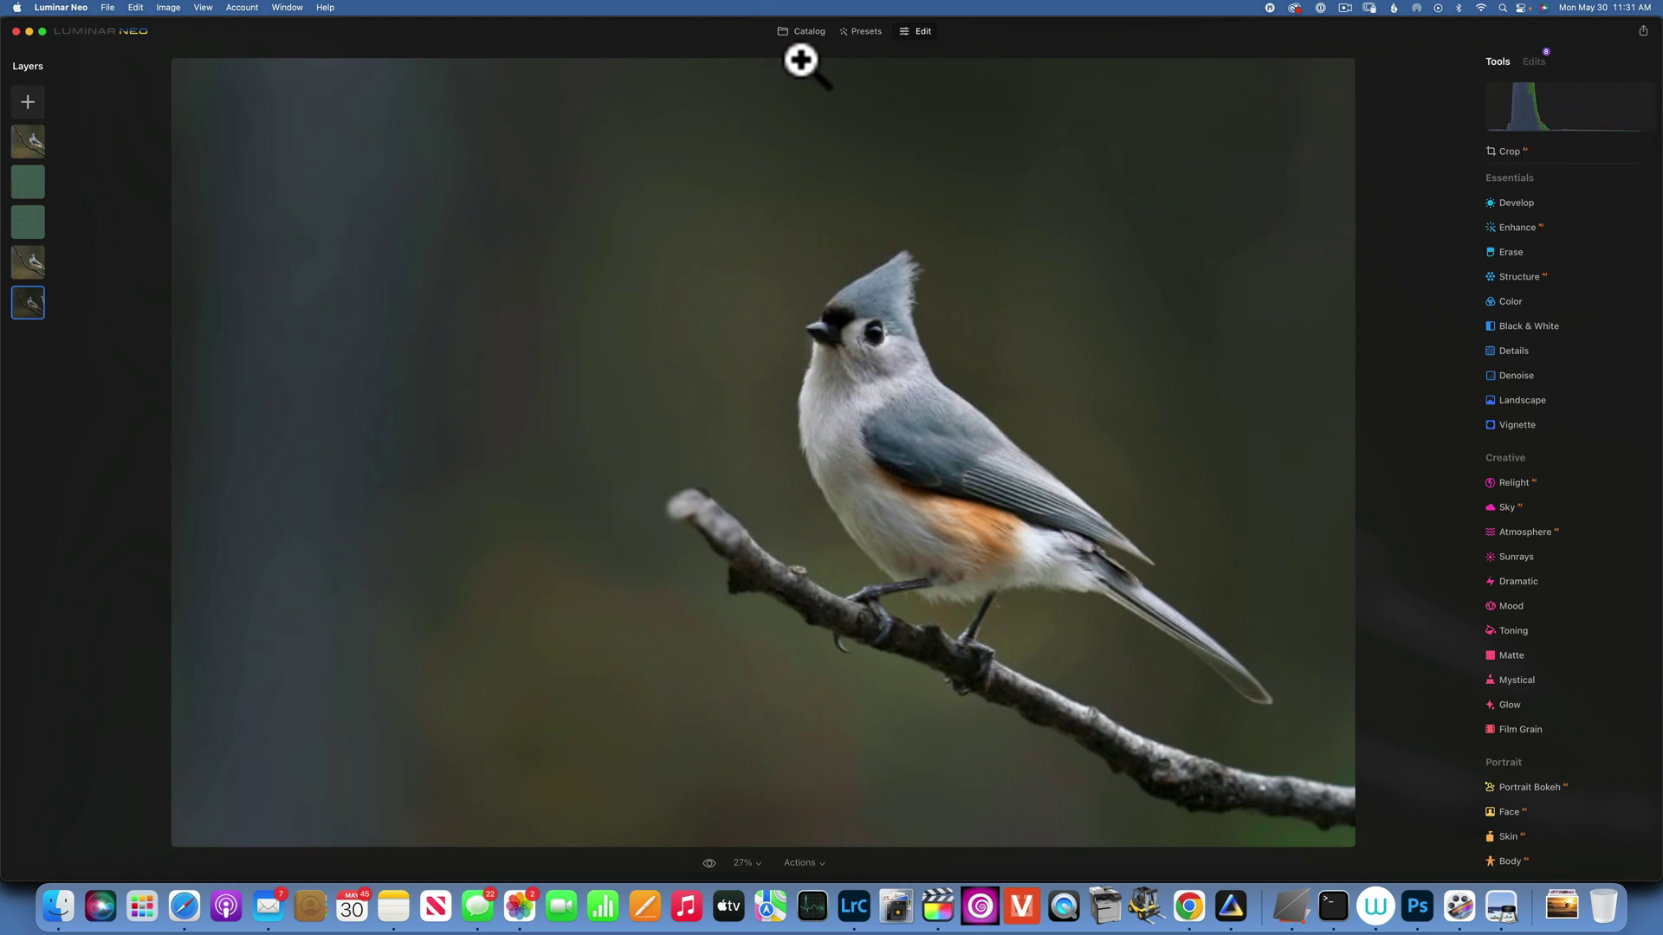
Find the photo of the white earbuds in the catalog and open it for editing to examine its histogram.
{"action": "left_click", "coordinate": [804, 30]}
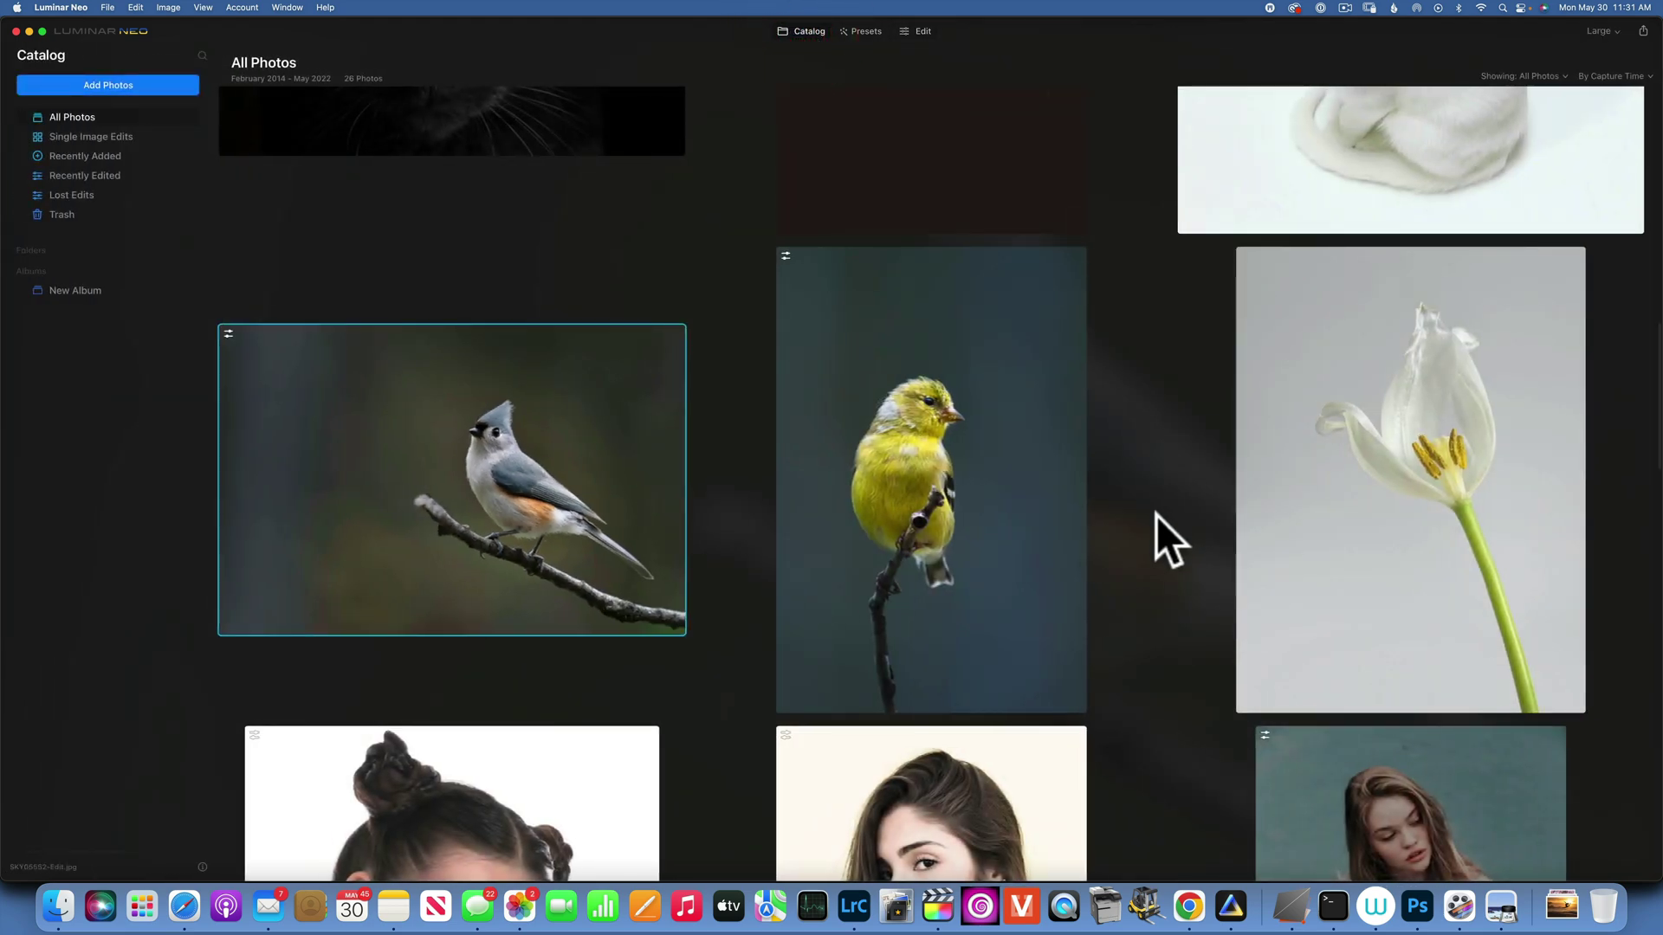
{"action": "scroll", "coordinate": [1145, 518], "scroll_direction": "down", "scroll_amount": 15}
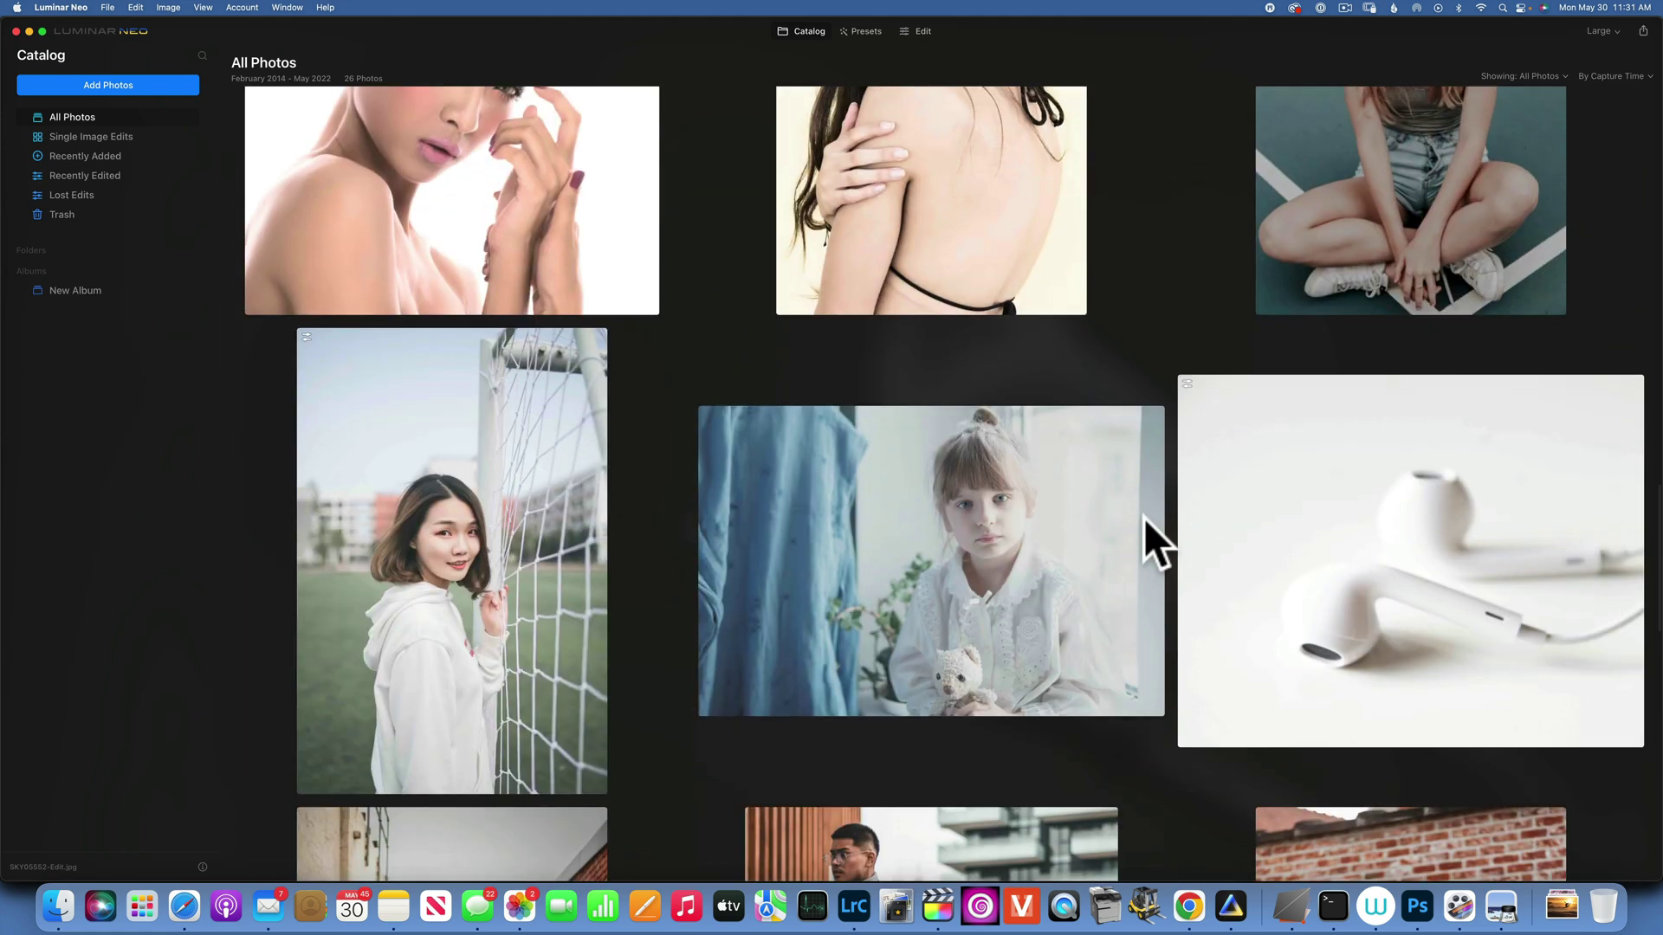
{"action": "scroll", "coordinate": [1145, 518], "scroll_direction": "down", "scroll_amount": 1}
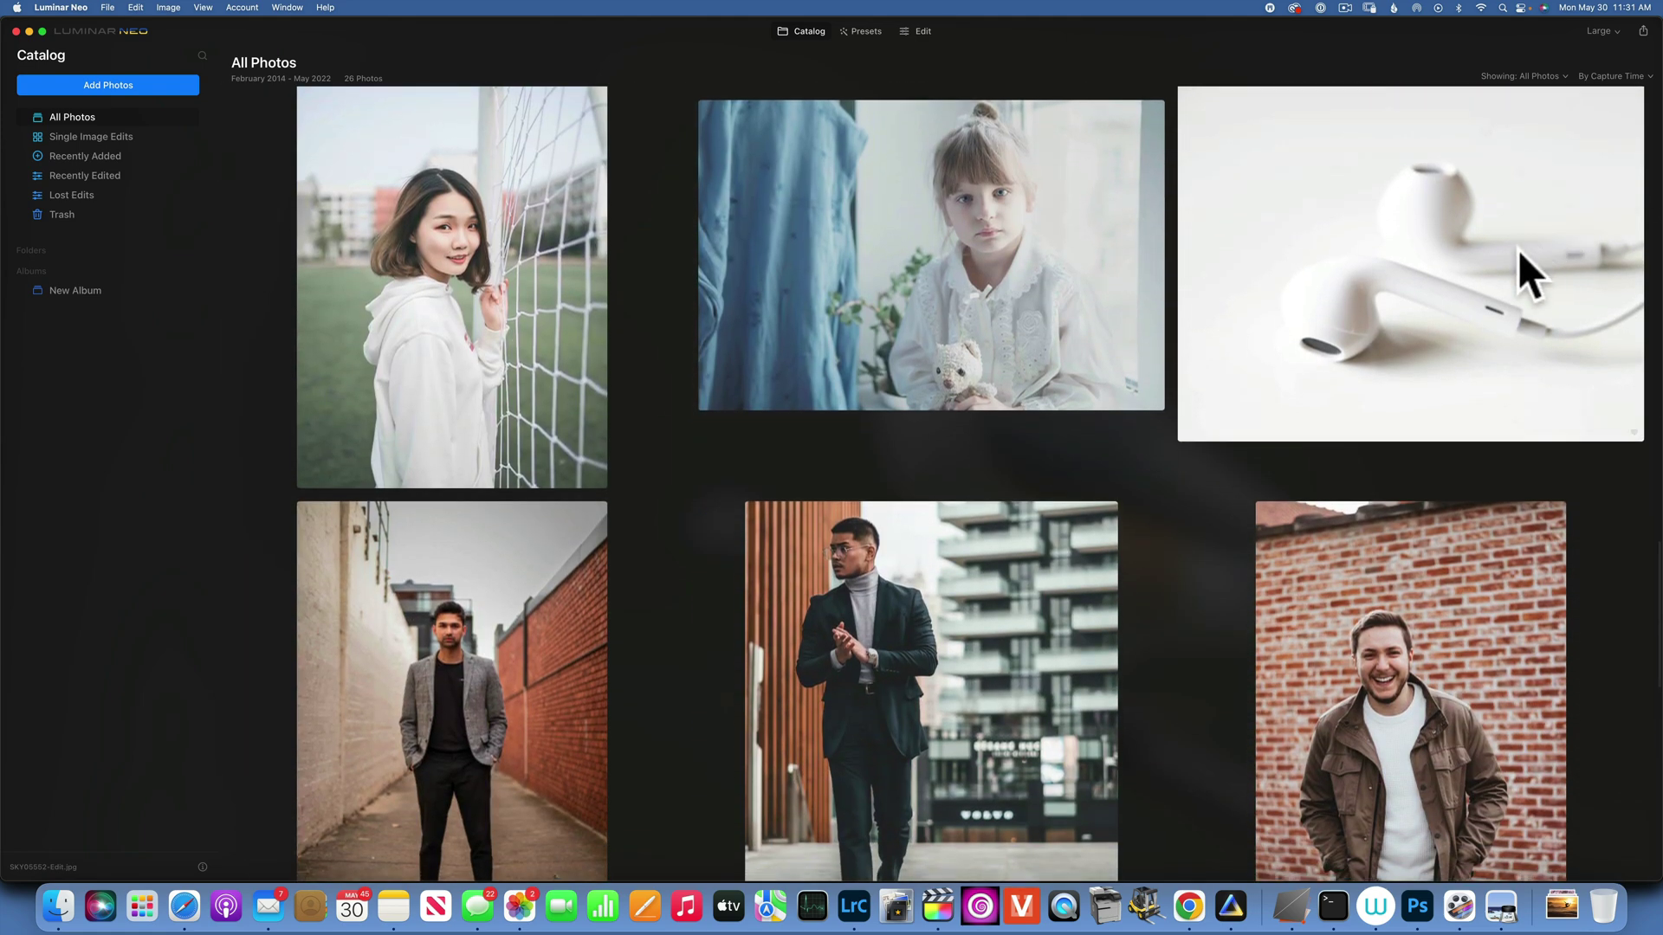
{"action": "double_click", "coordinate": [1499, 267]}
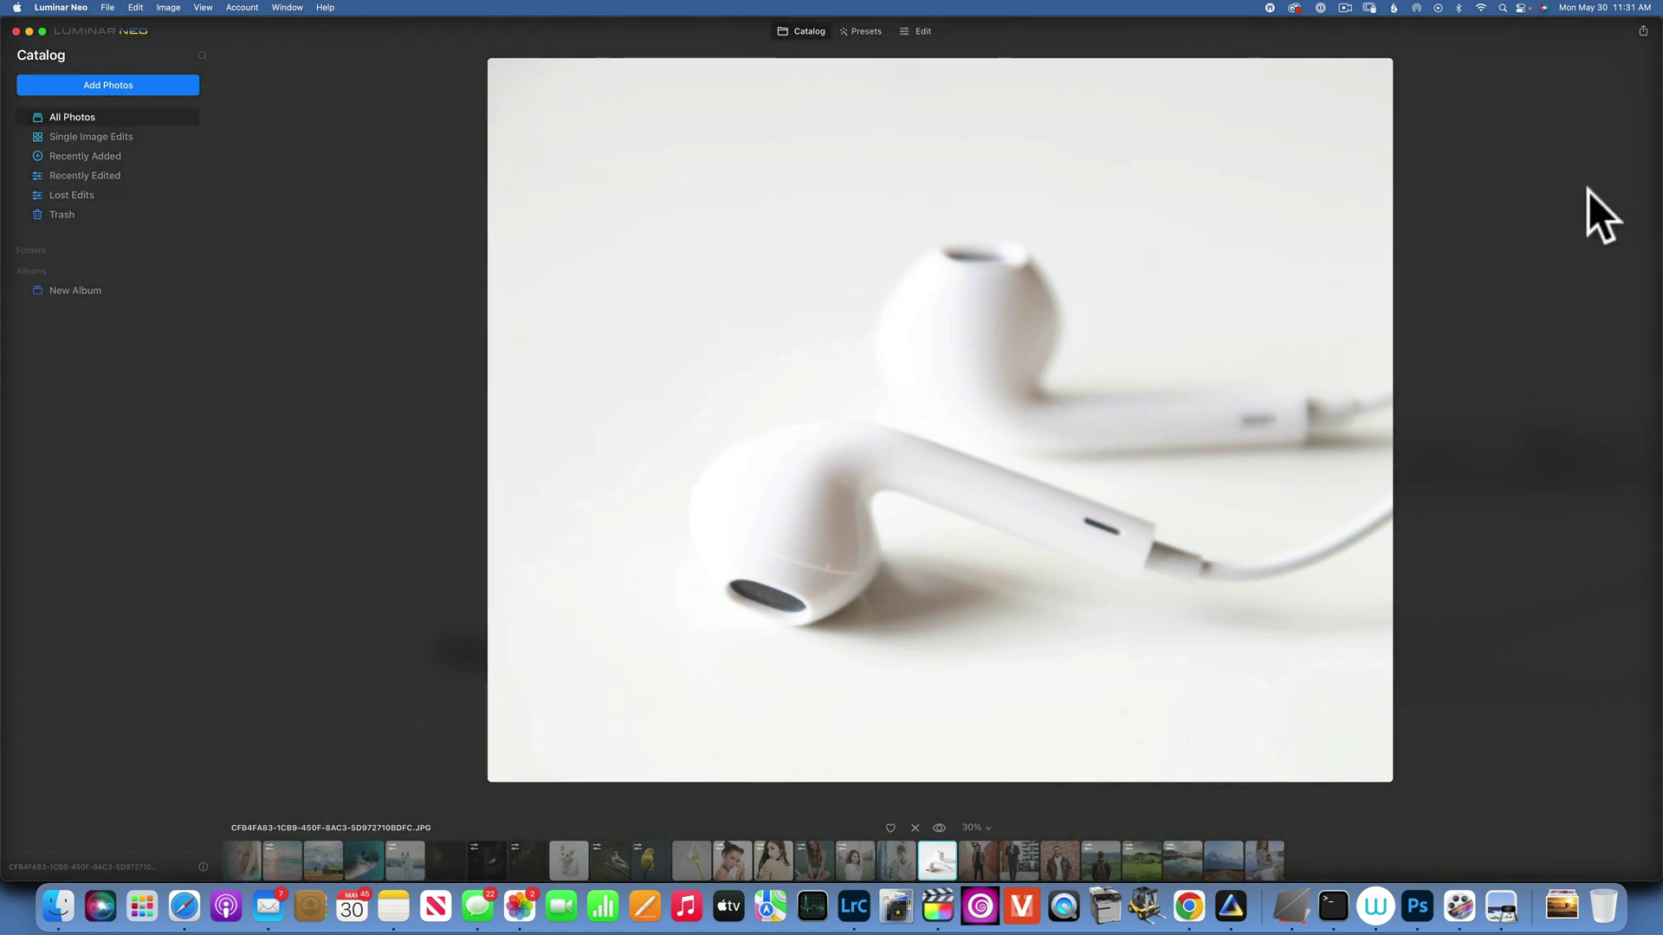
{"action": "left_click", "coordinate": [922, 29]}
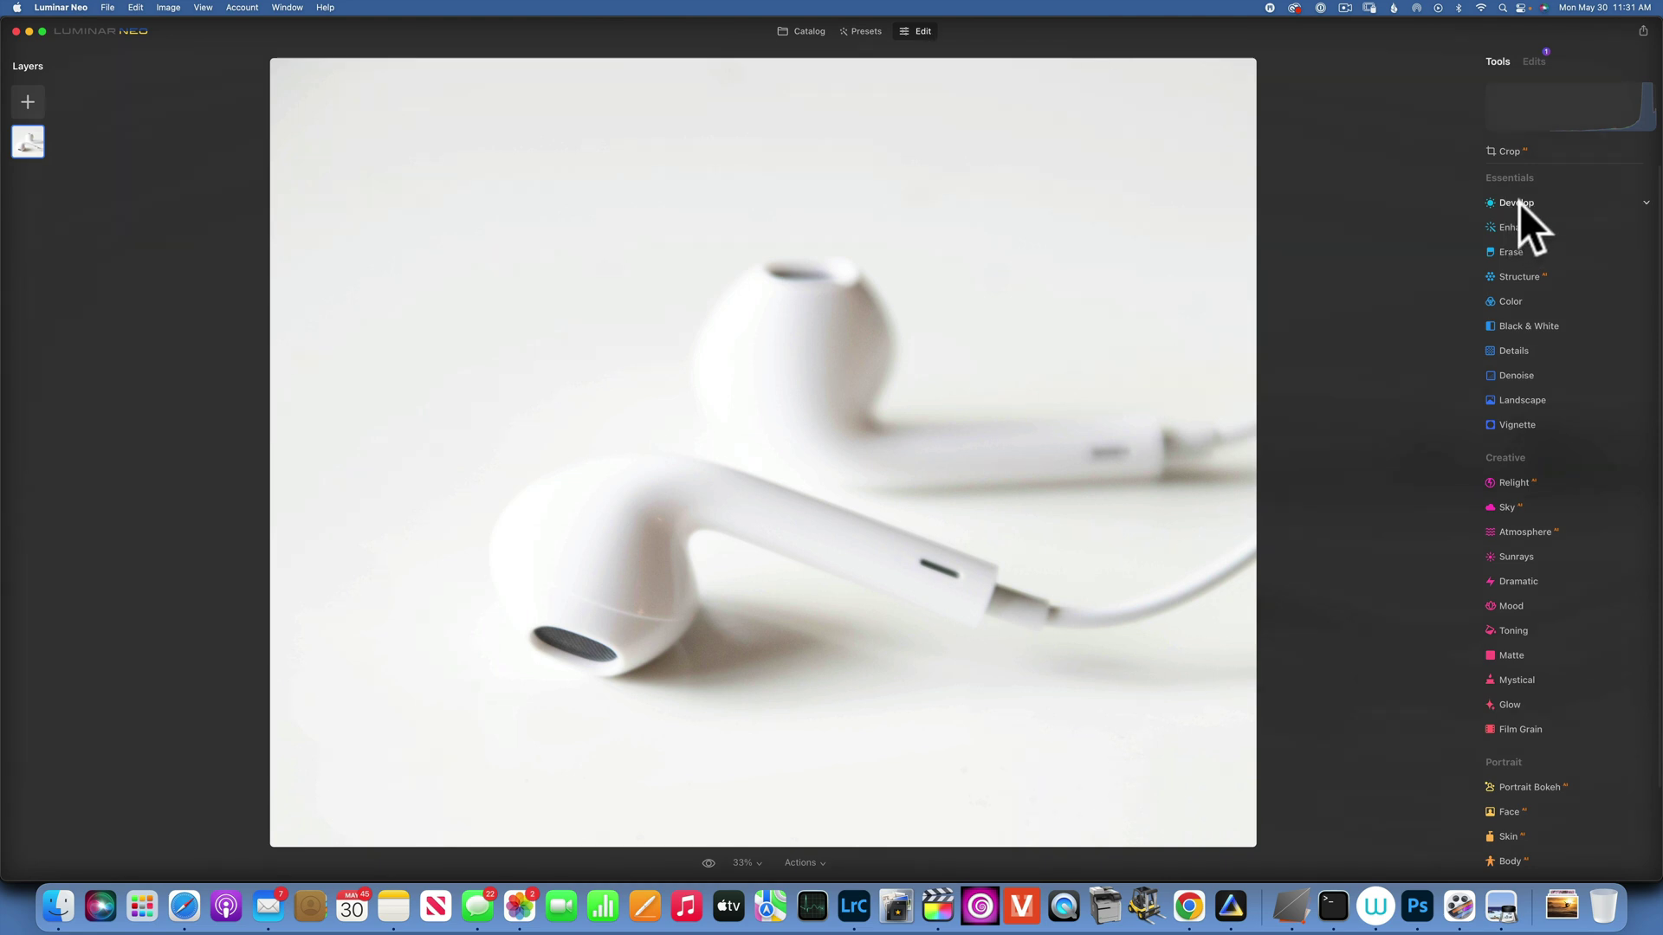
{"action": "left_click", "coordinate": [1519, 203]}
{"action": "left_click", "coordinate": [1528, 211]}
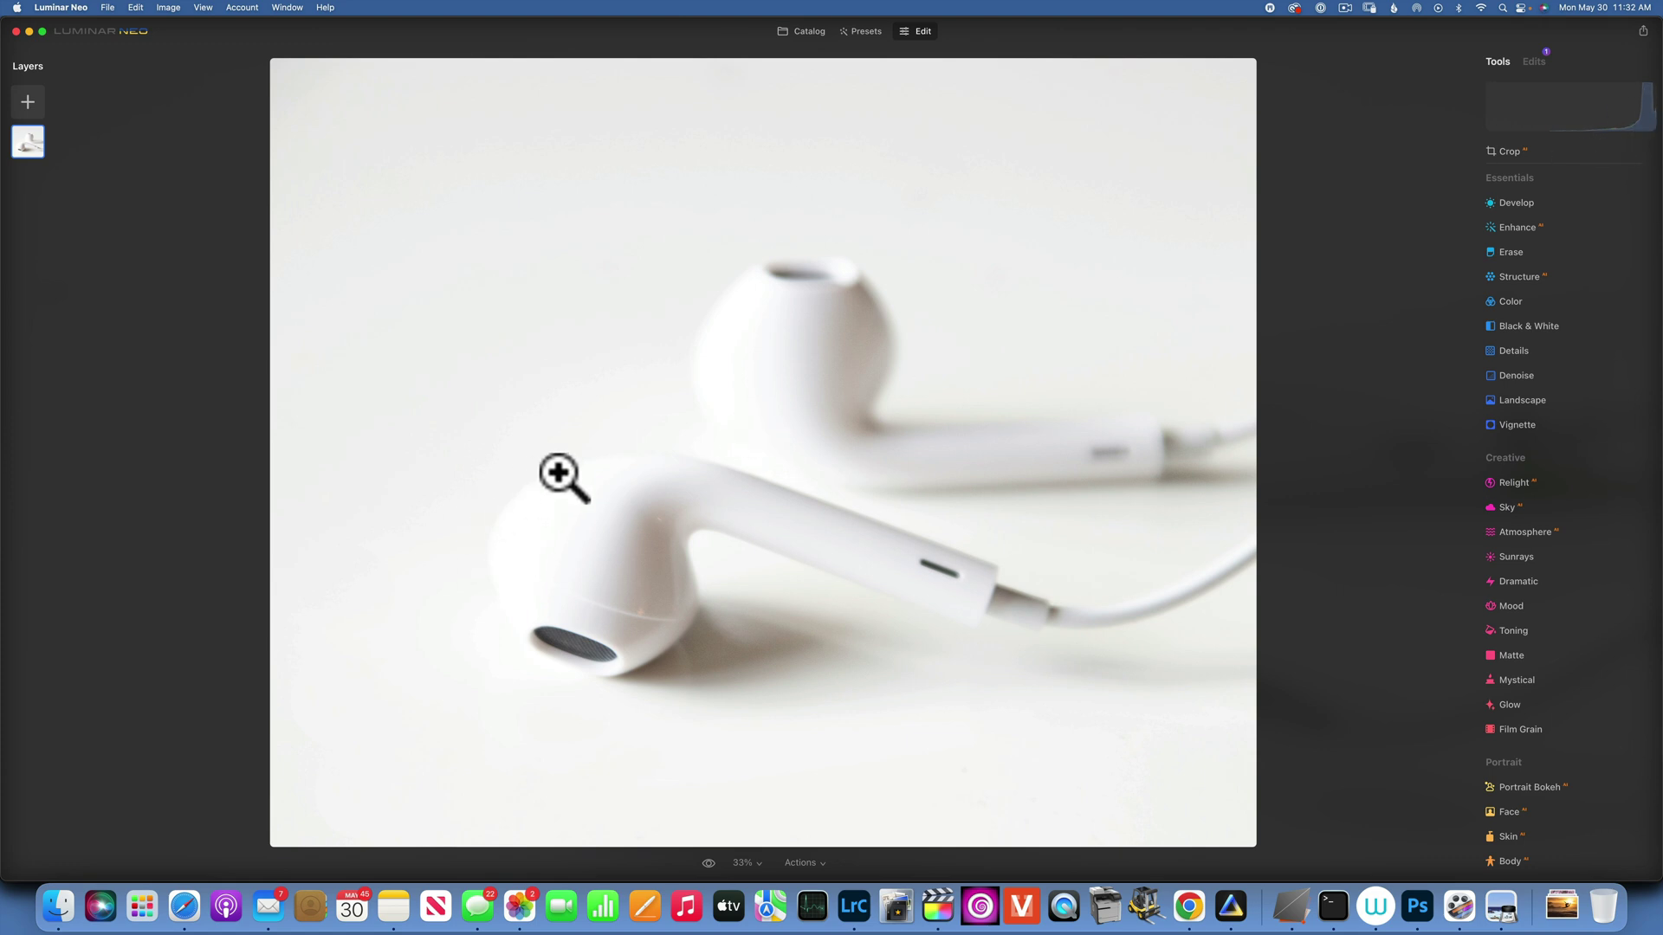
Turn on highlight clipping for the earbuds photo and lower Highlights in Develop, trying -58 and settling on -30.
{"action": "left_click", "coordinate": [1648, 88]}
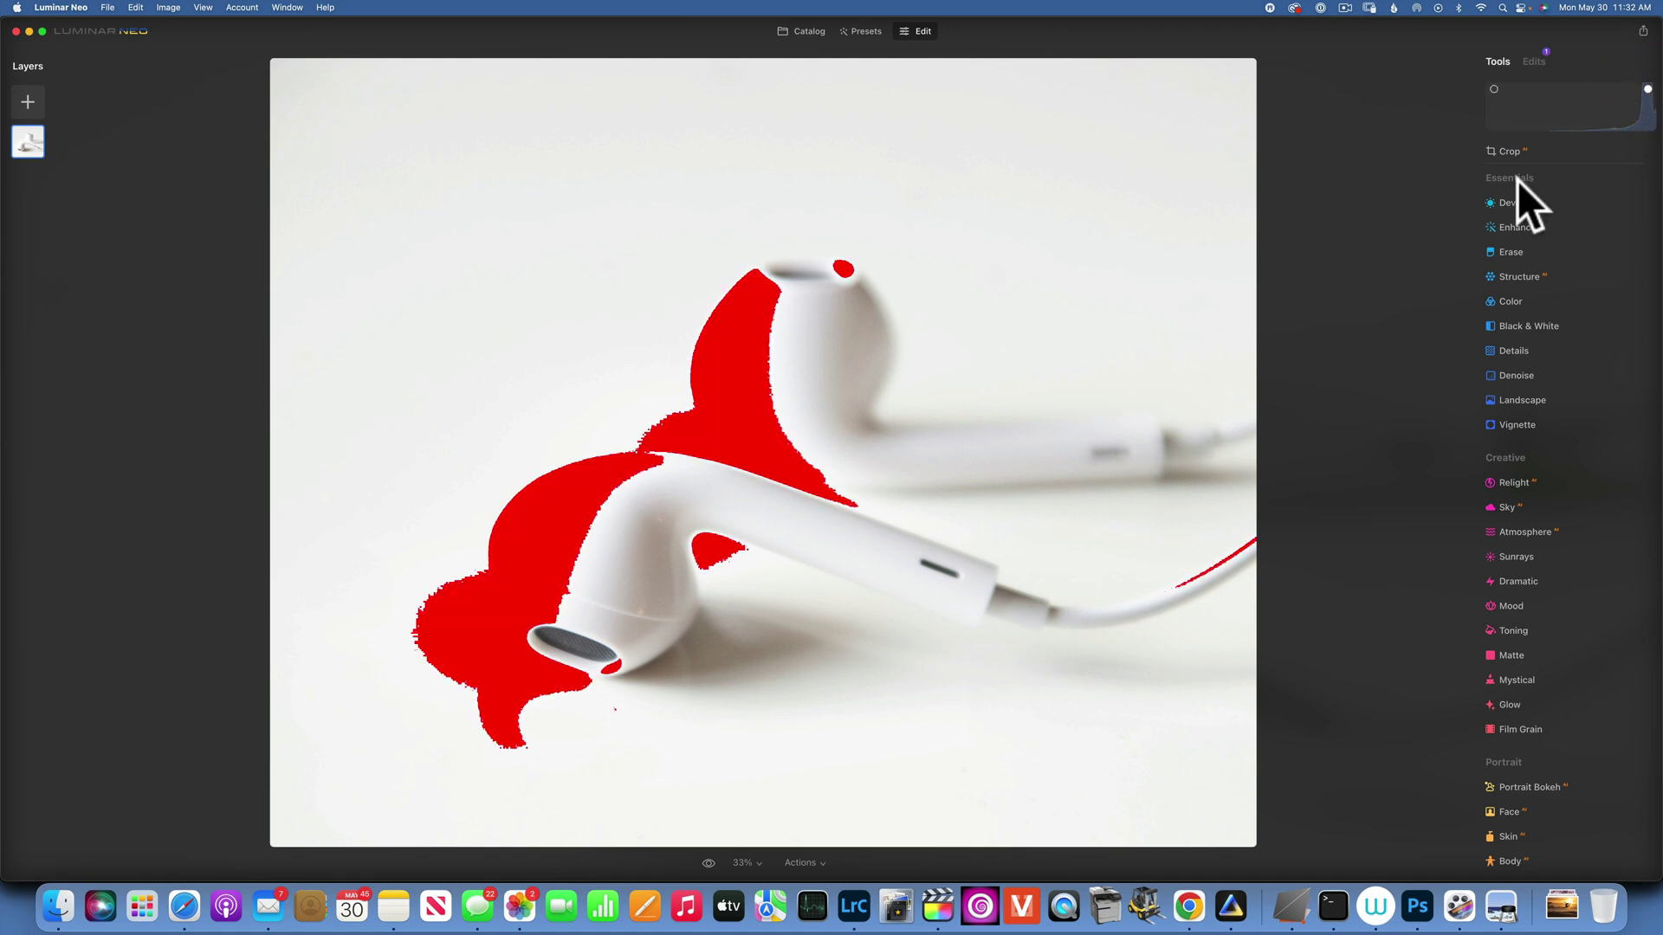
{"action": "left_click", "coordinate": [1525, 204]}
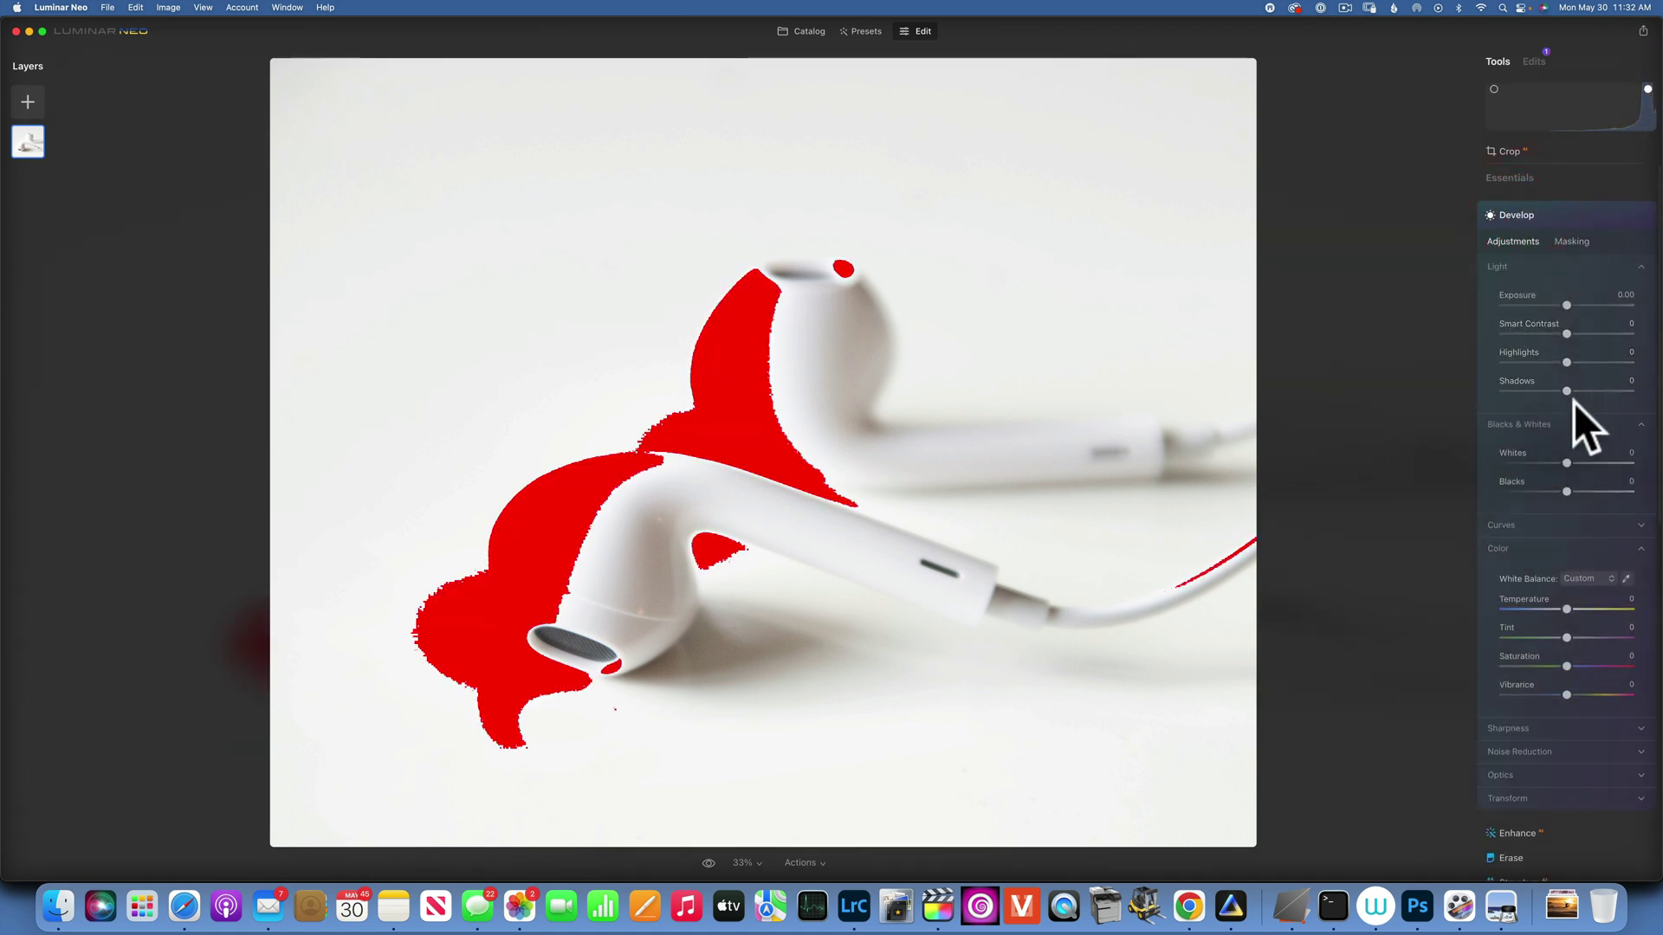
{"action": "left_click_drag", "start_coordinate": [1568, 363], "coordinate": [1525, 358]}
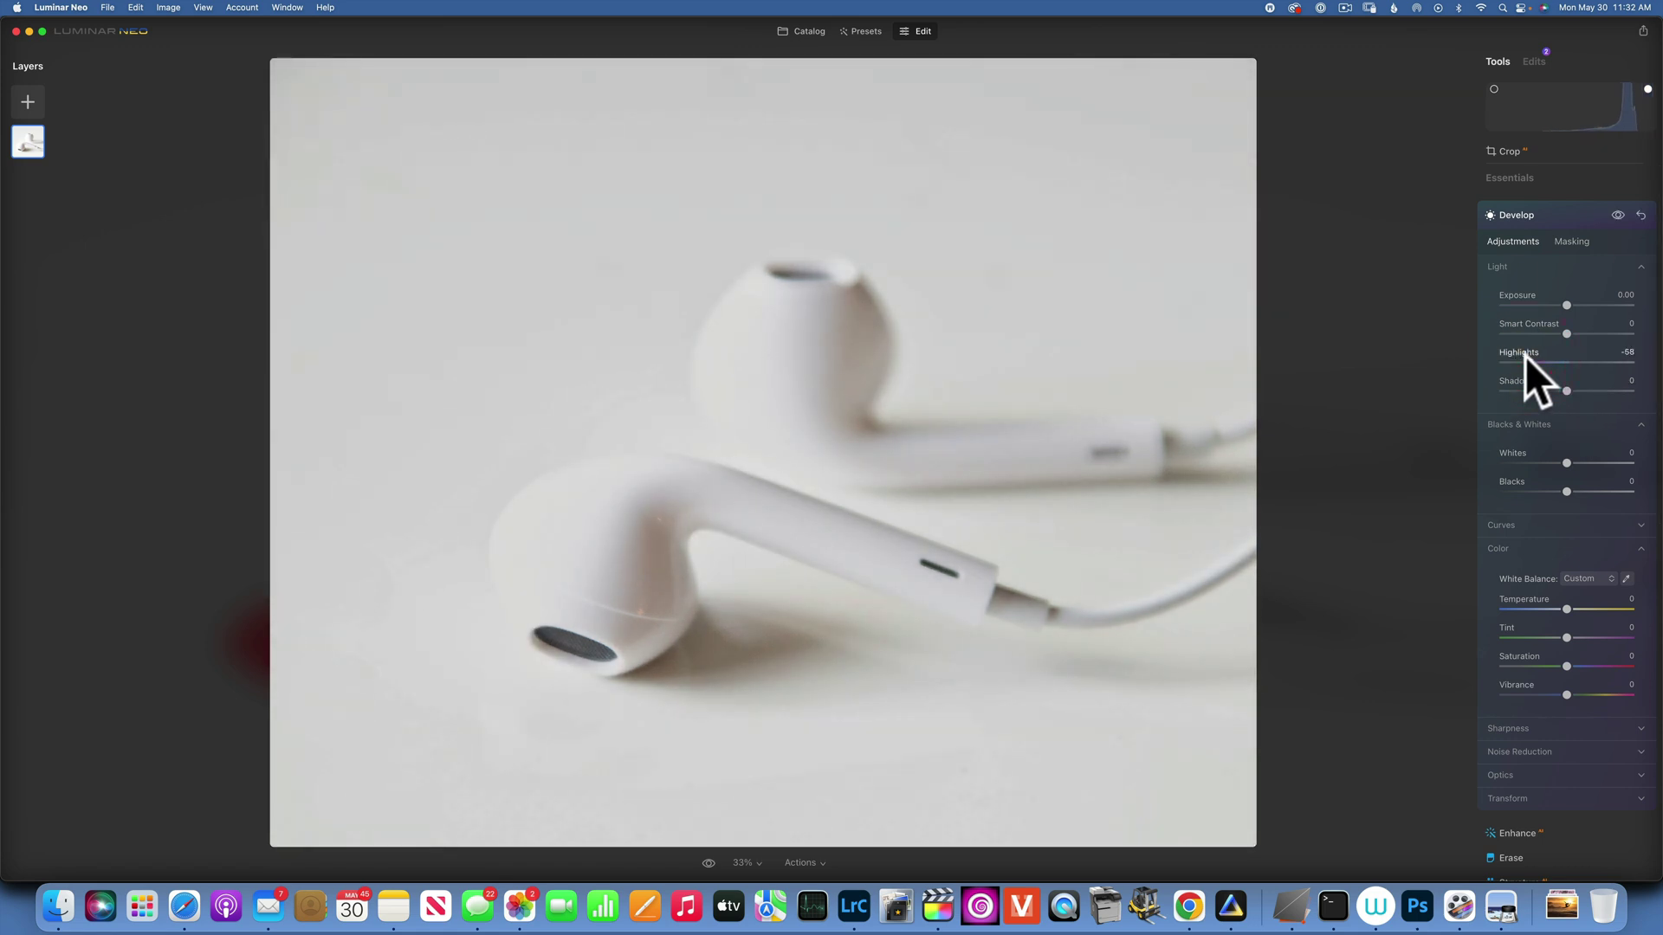
{"action": "mouse_move", "coordinate": [1526, 358]}
{"action": "left_mouse_down"}
{"action": "mouse_move", "coordinate": [1566, 358]}
{"action": "mouse_move", "coordinate": [1551, 356]}
{"action": "left_mouse_up"}
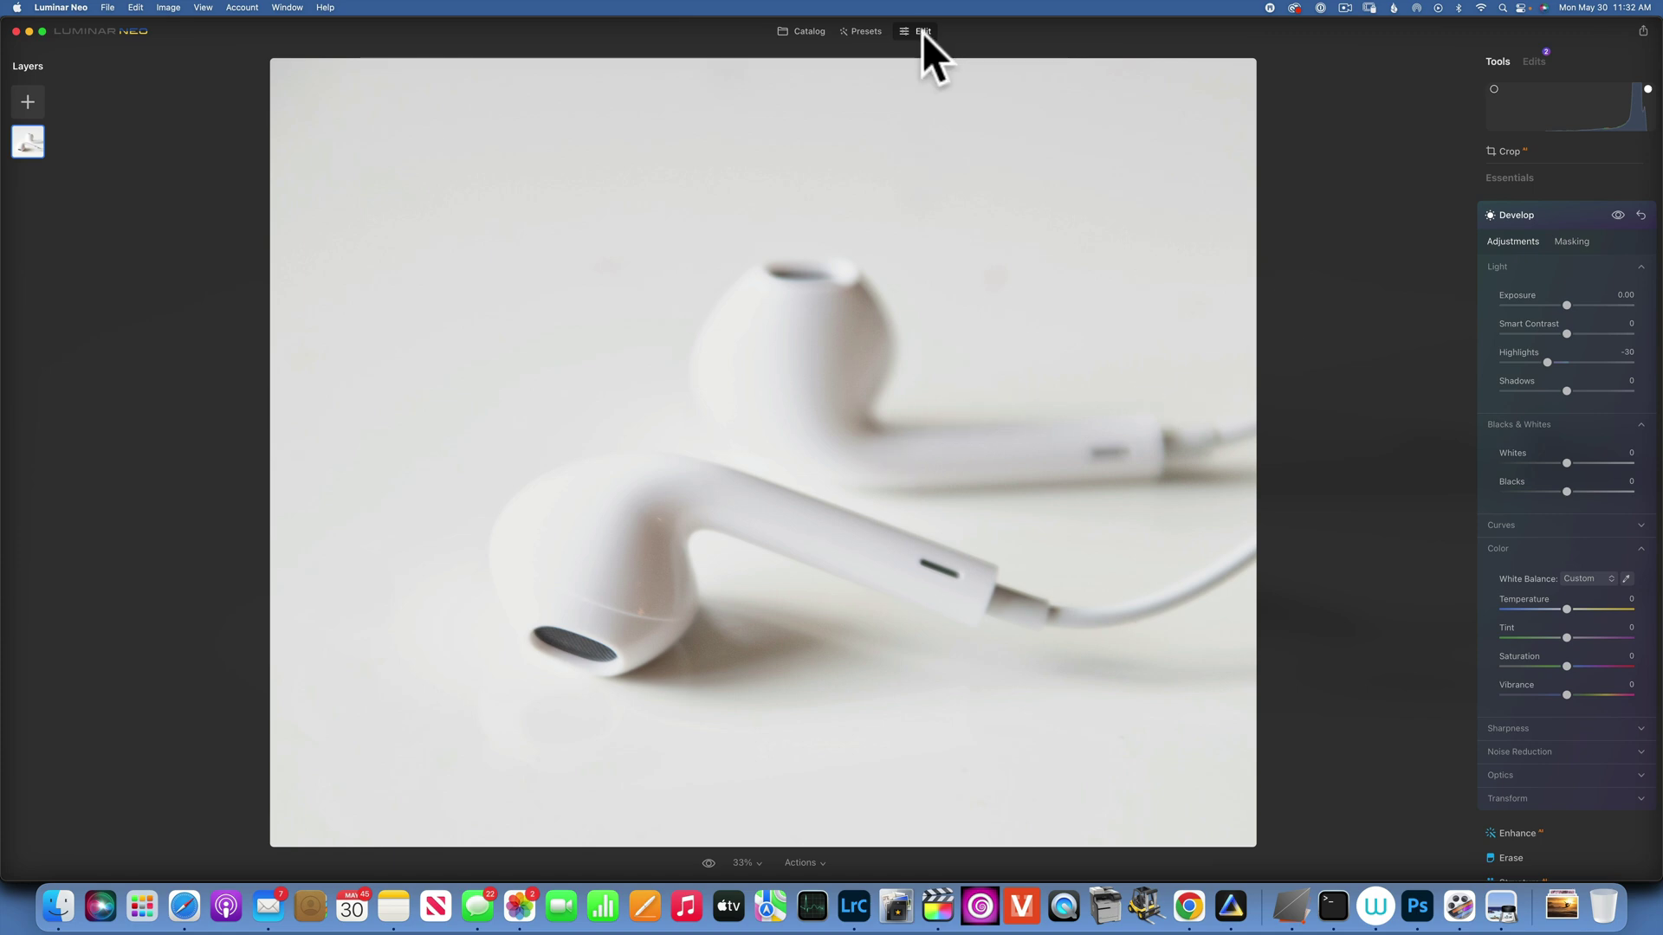
Find the photo of the black dog in profile in the catalog and open it for editing to examine its histogram.
{"action": "left_click", "coordinate": [804, 31]}
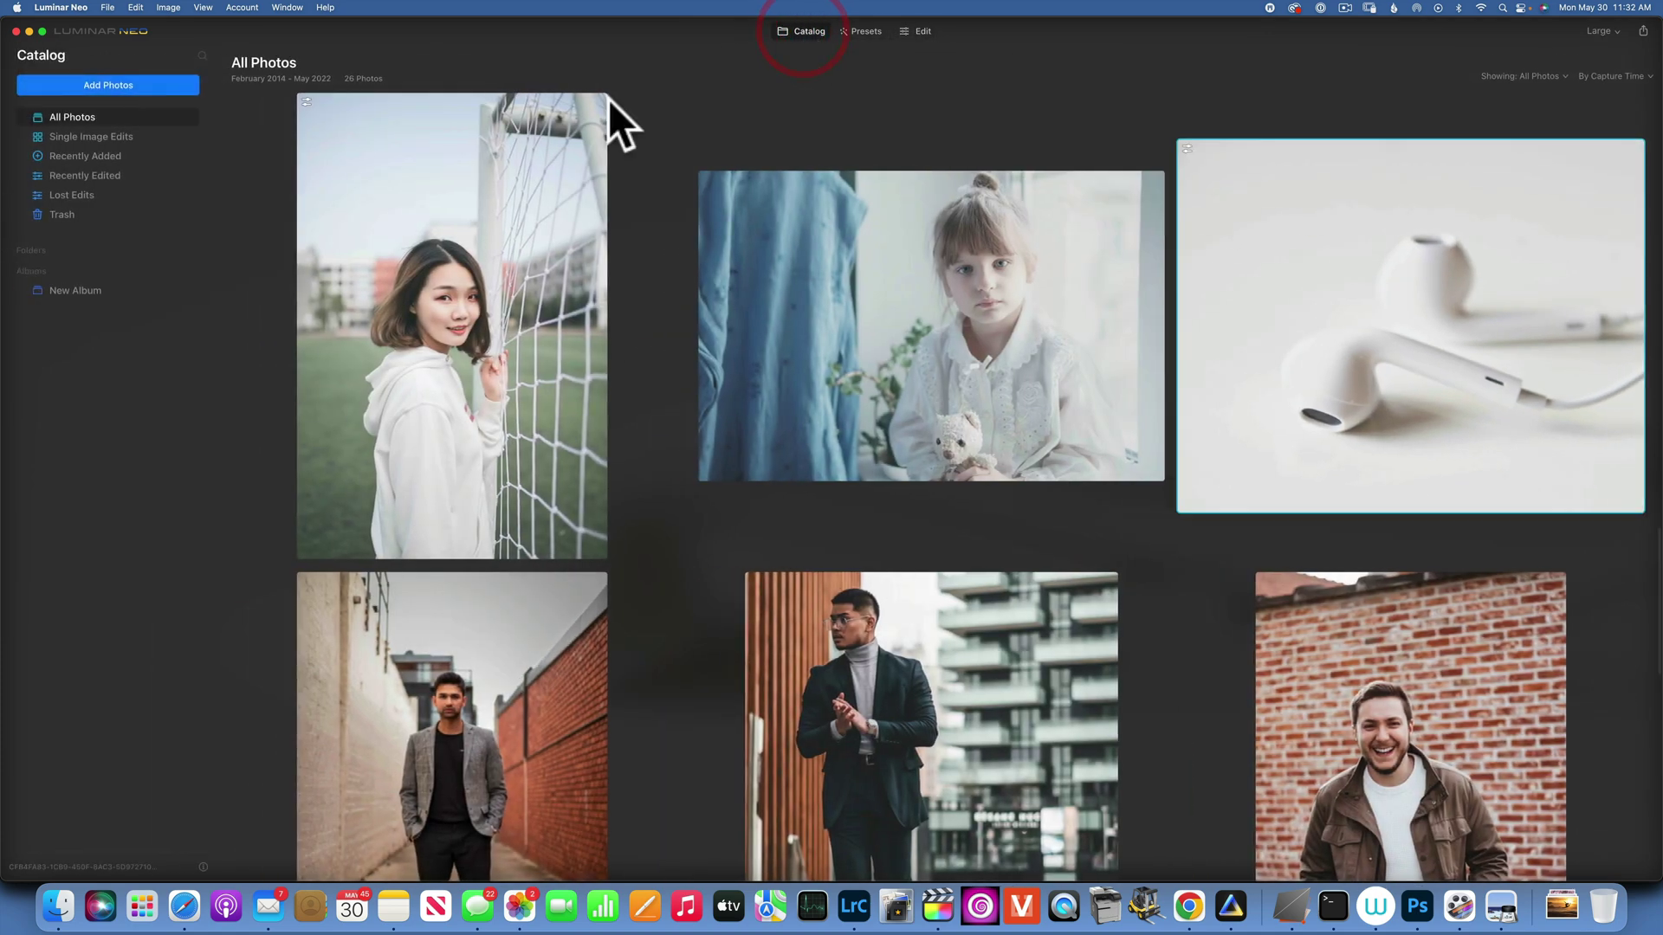
{"action": "scroll", "coordinate": [702, 358], "scroll_direction": "down", "scroll_amount": 15}
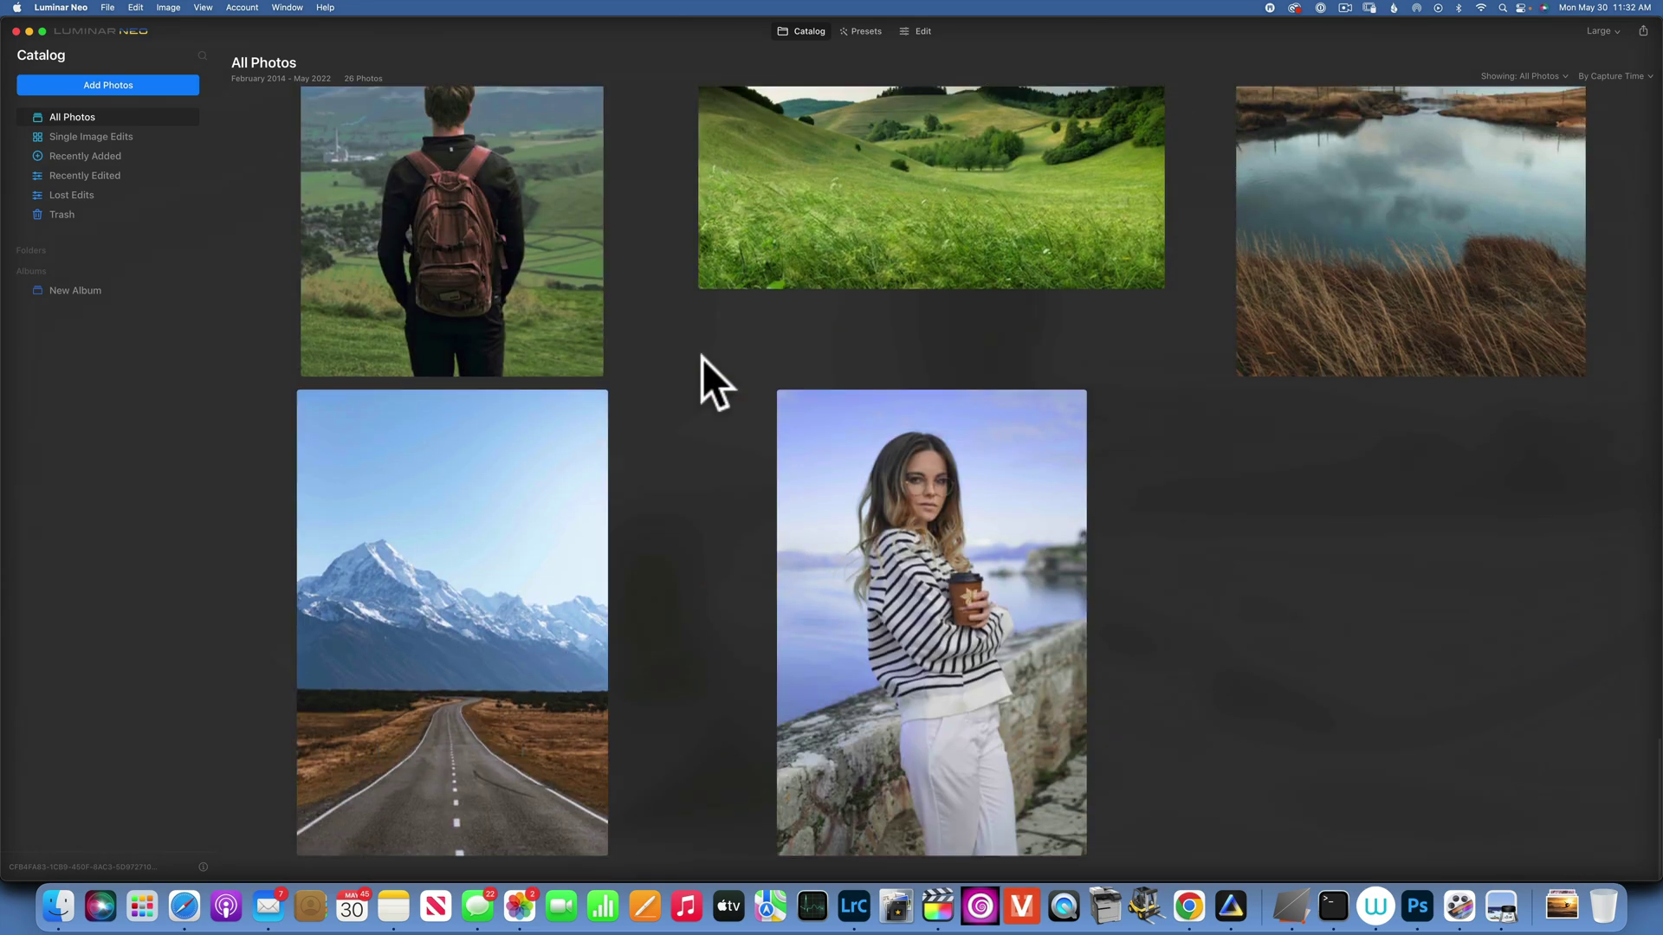
{"action": "scroll", "coordinate": [704, 359], "scroll_direction": "up", "scroll_amount": 15}
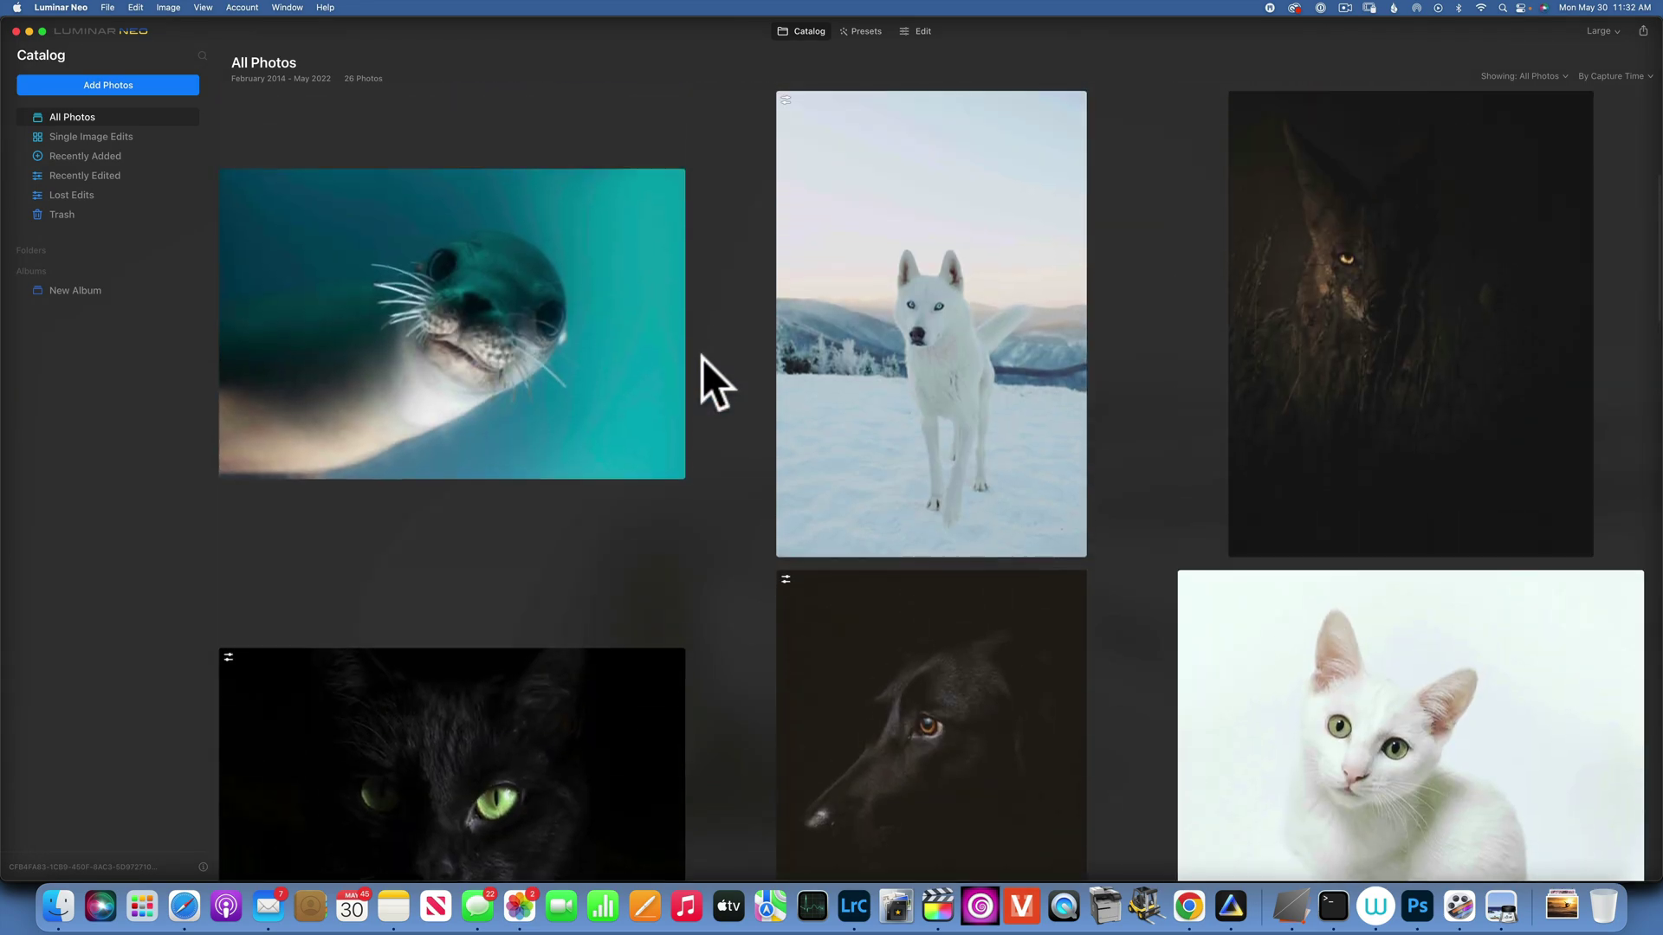
{"action": "scroll", "coordinate": [703, 359], "scroll_direction": "down", "scroll_amount": 4}
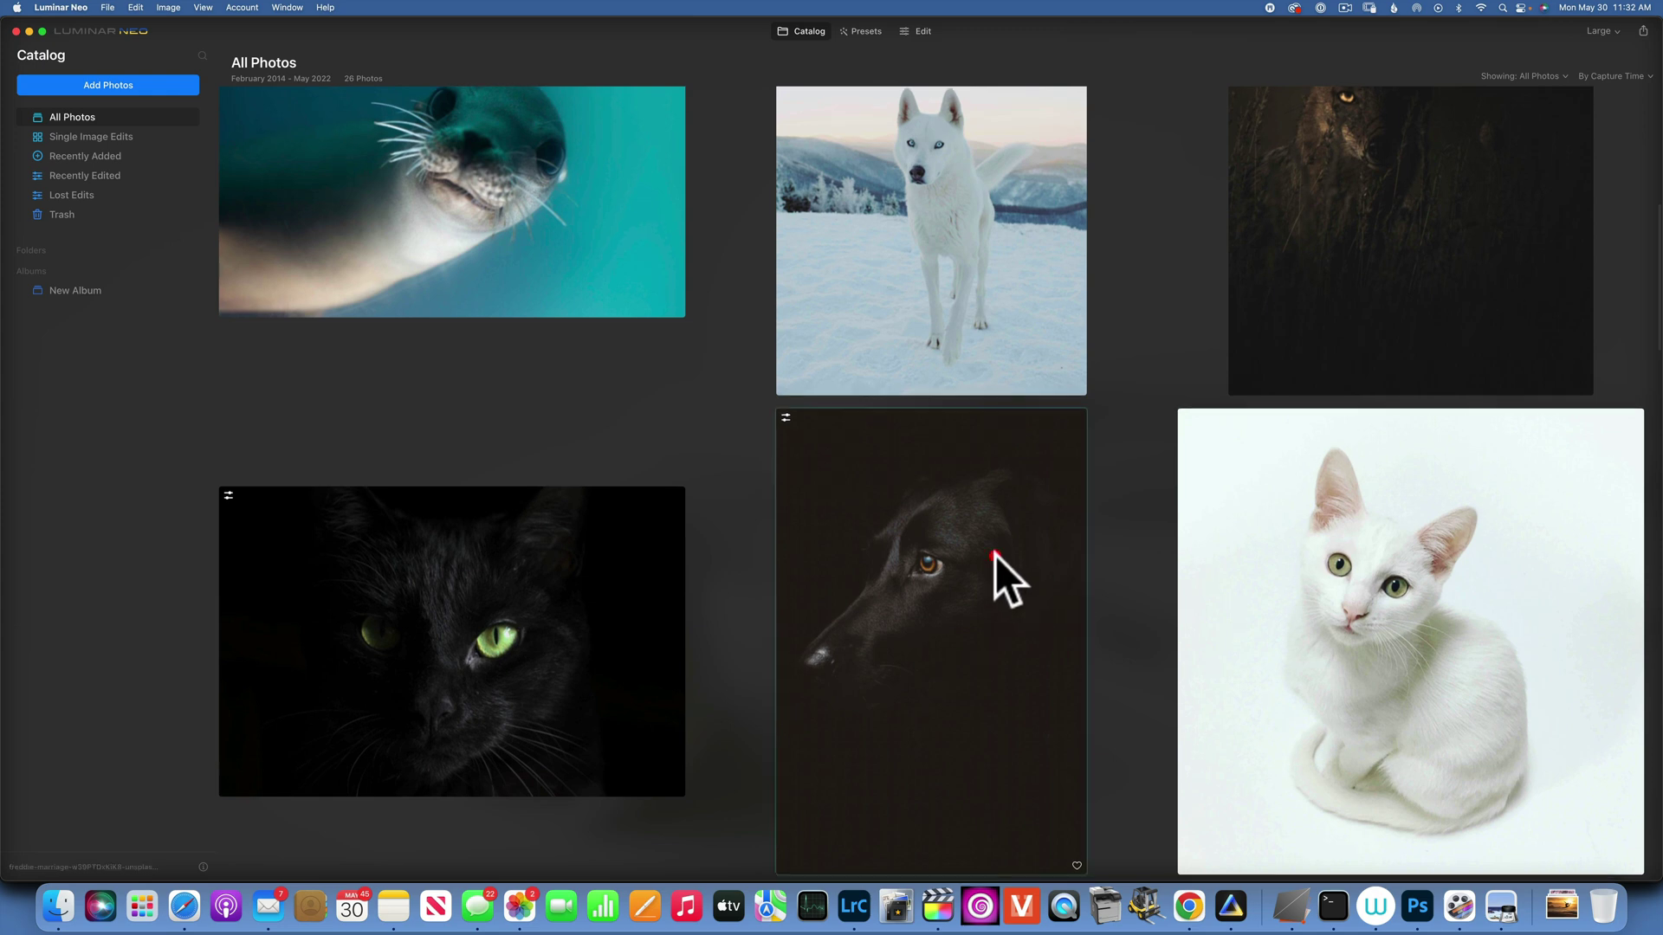
{"action": "double_click", "coordinate": [995, 554]}
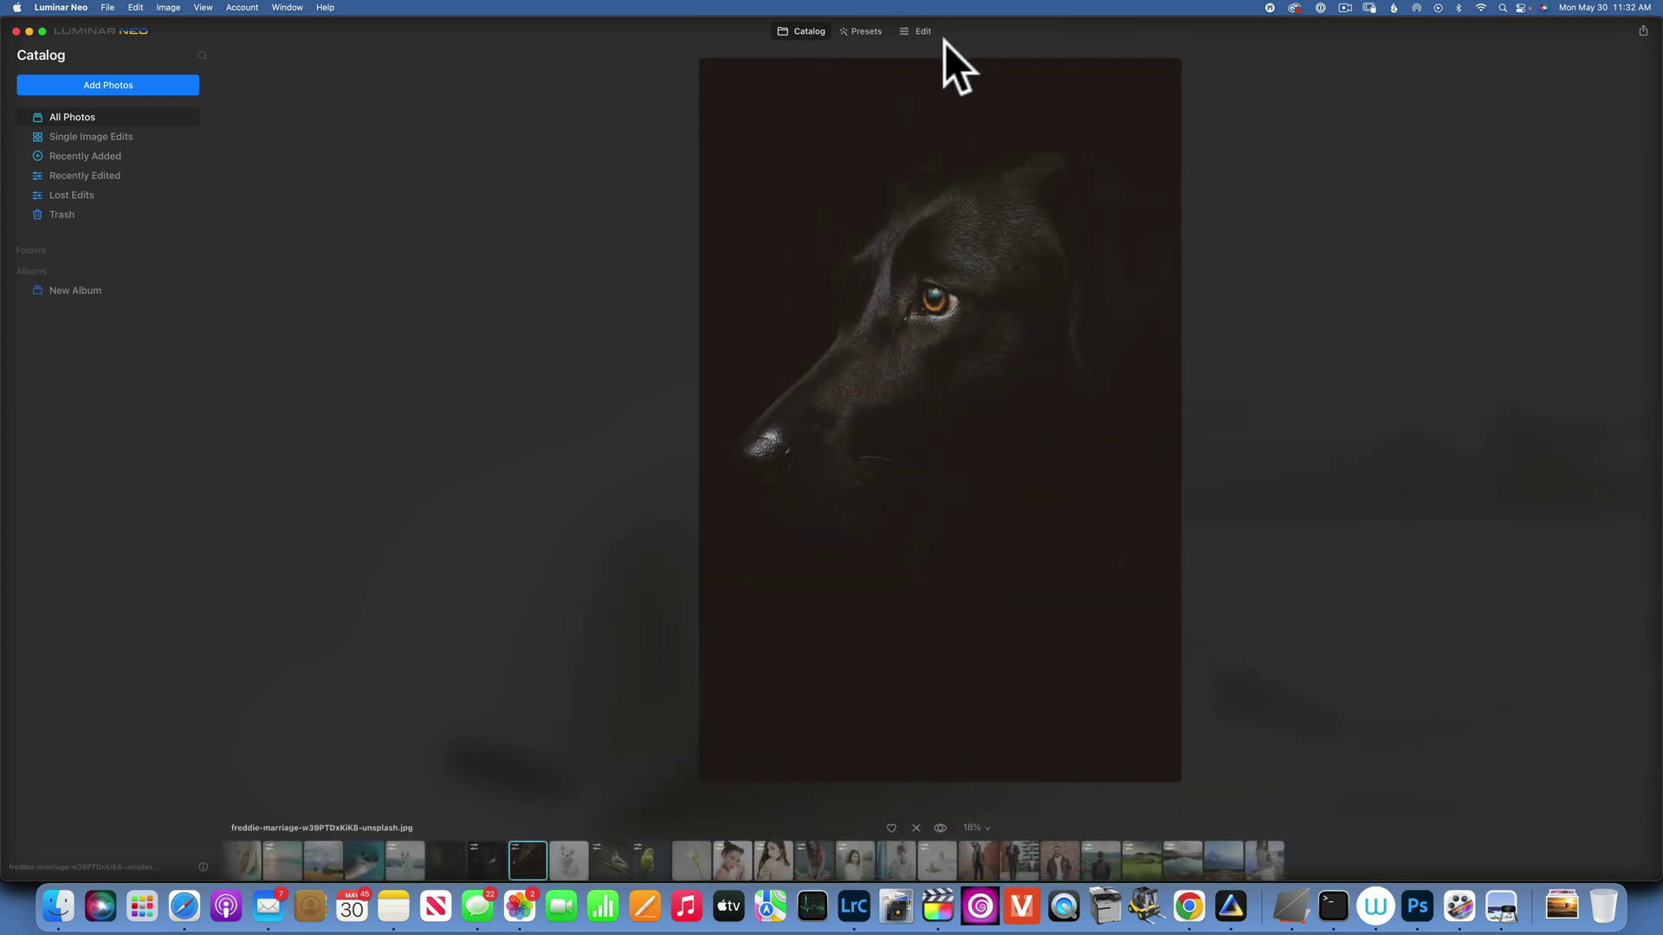
{"action": "left_click", "coordinate": [924, 32]}
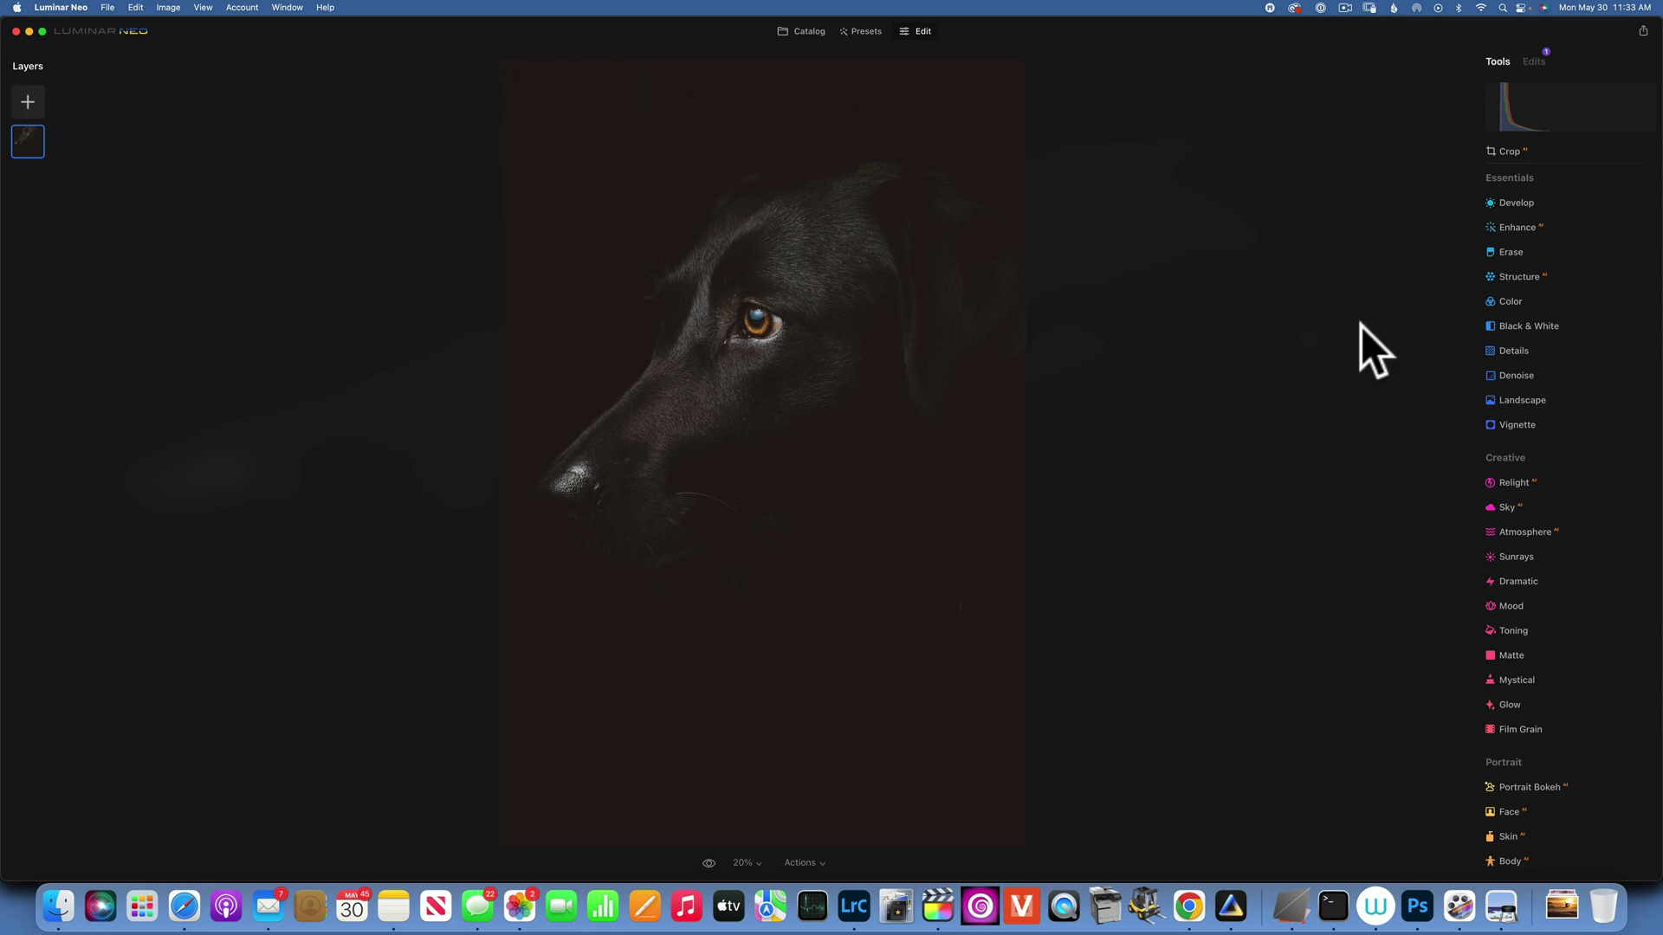
Turn on highlight and shadow clipping for the dog photo and set Blacks to 5 in Develop.
{"action": "left_click", "coordinate": [1516, 204]}
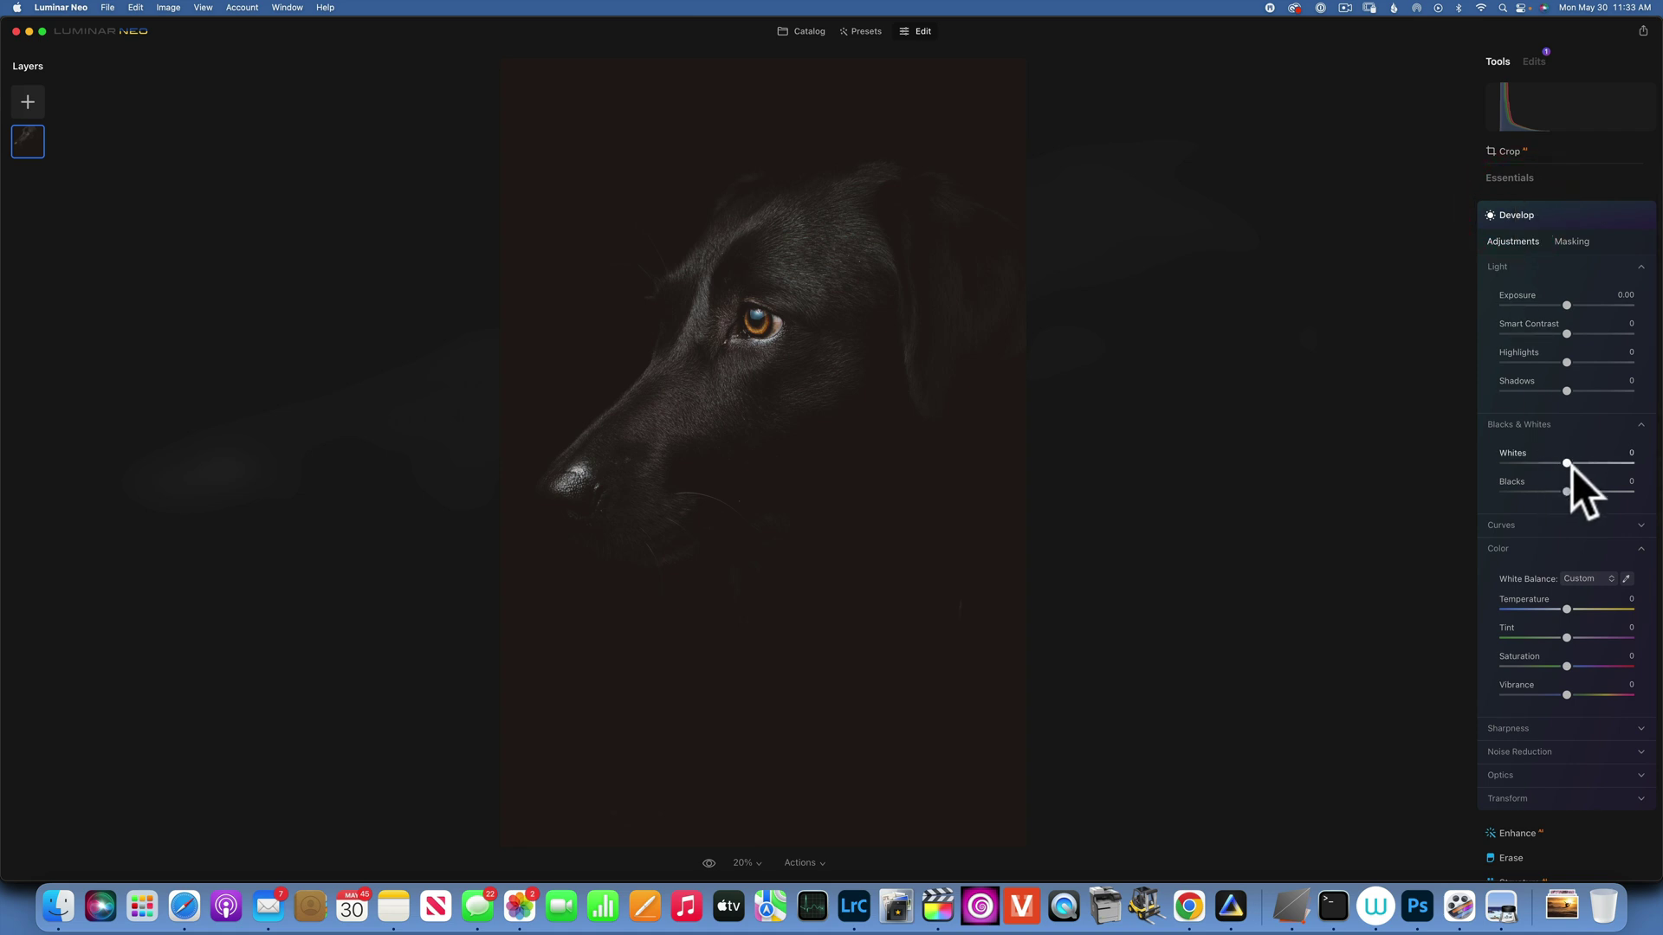
{"action": "left_click", "coordinate": [1647, 89]}
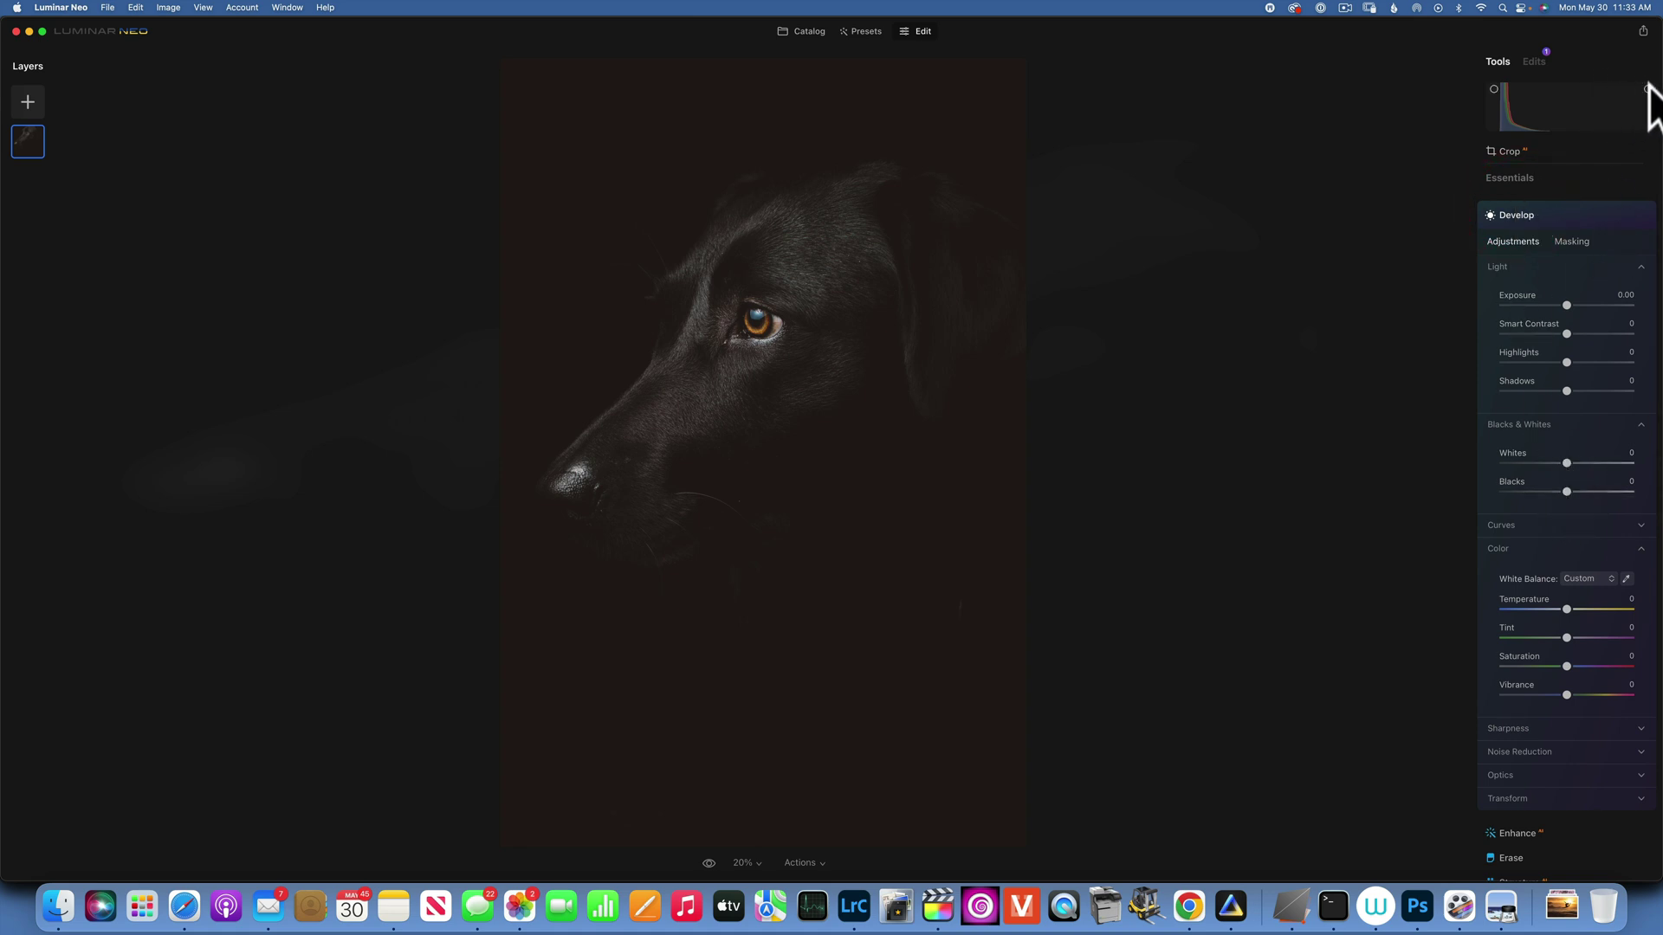
{"action": "left_click", "coordinate": [1495, 88]}
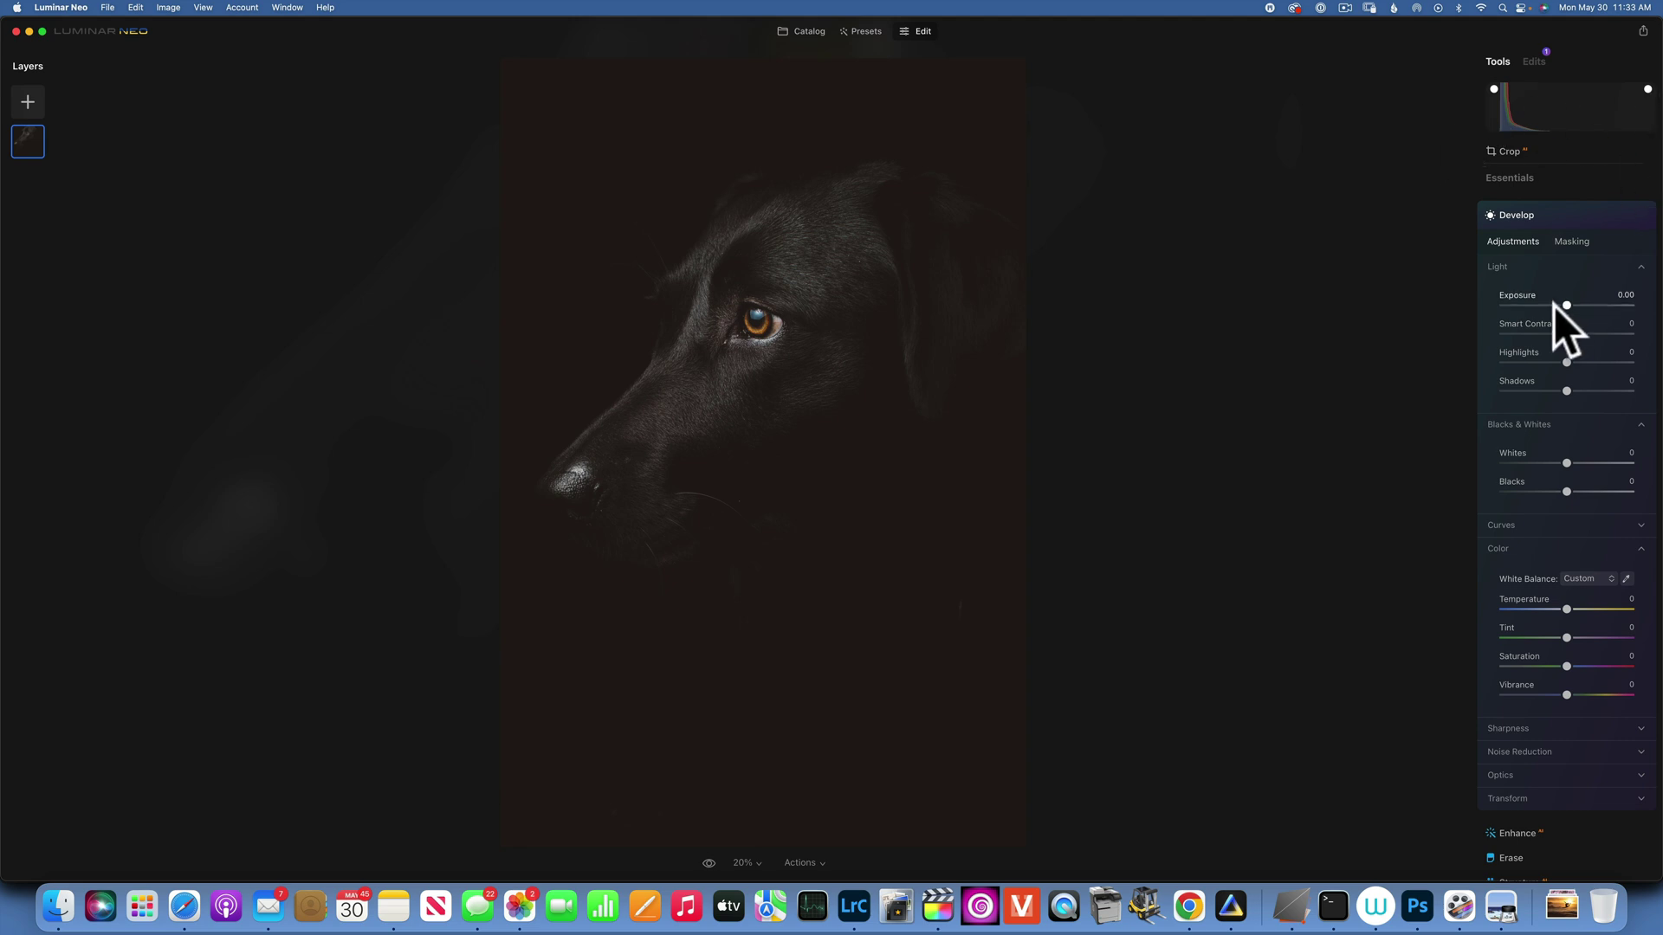
{"action": "mouse_move", "coordinate": [1567, 492]}
{"action": "left_mouse_down"}
{"action": "mouse_move", "coordinate": [1498, 490]}
{"action": "mouse_move", "coordinate": [1571, 492]}
{"action": "left_mouse_up"}
{"action": "left_click", "coordinate": [1516, 481]}
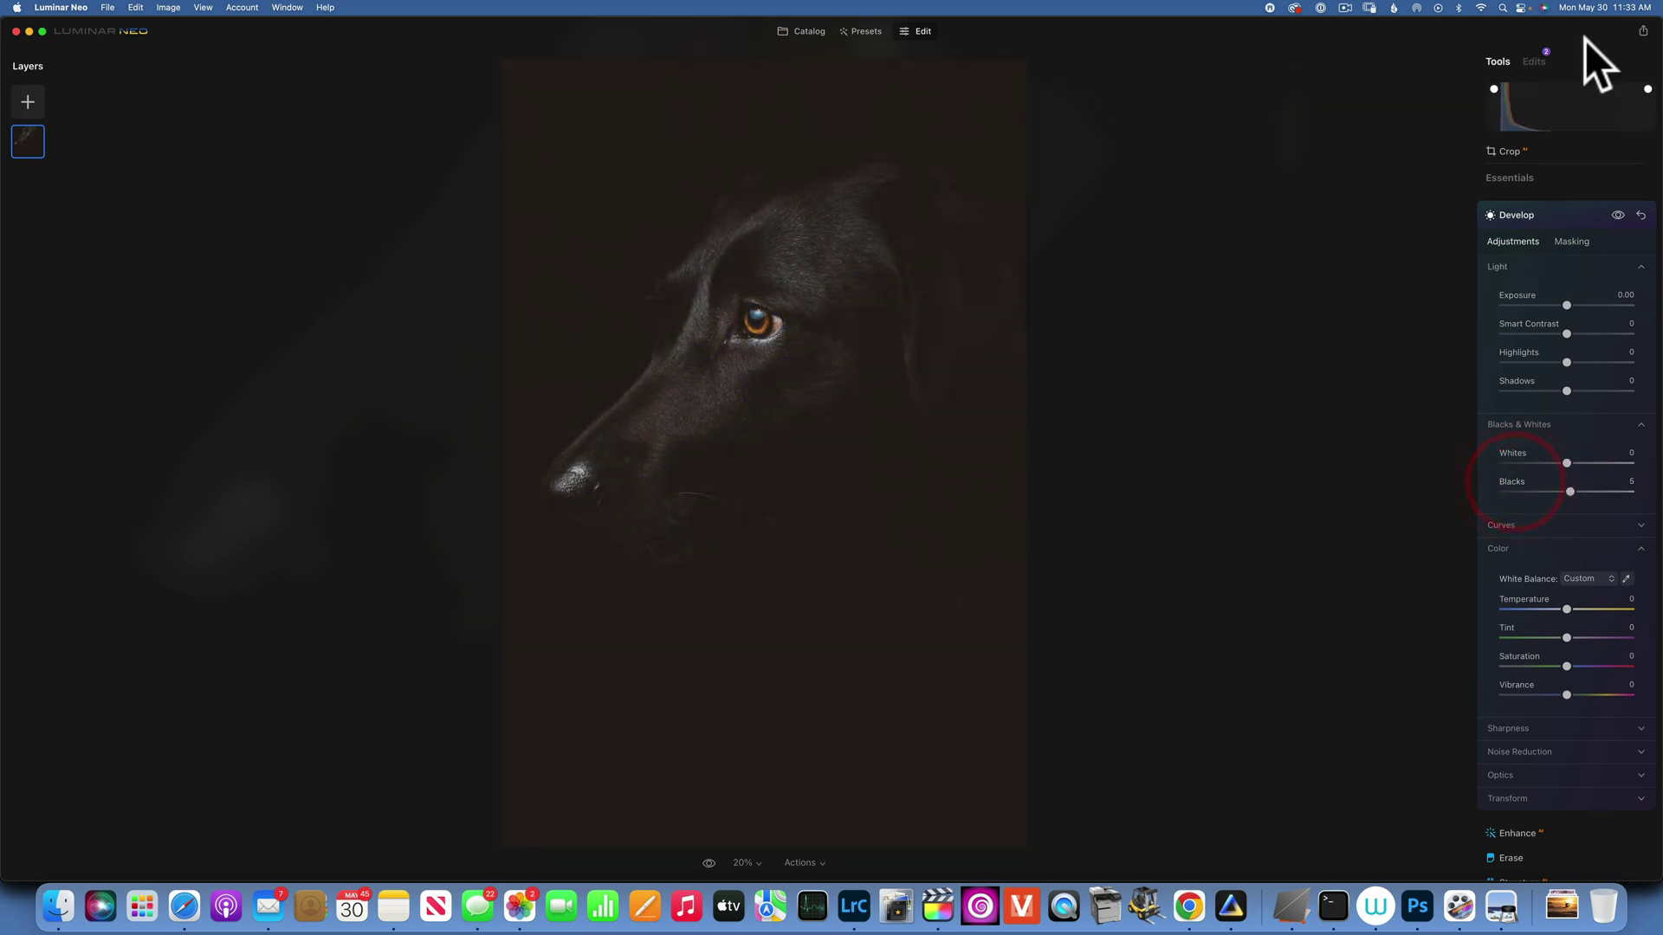
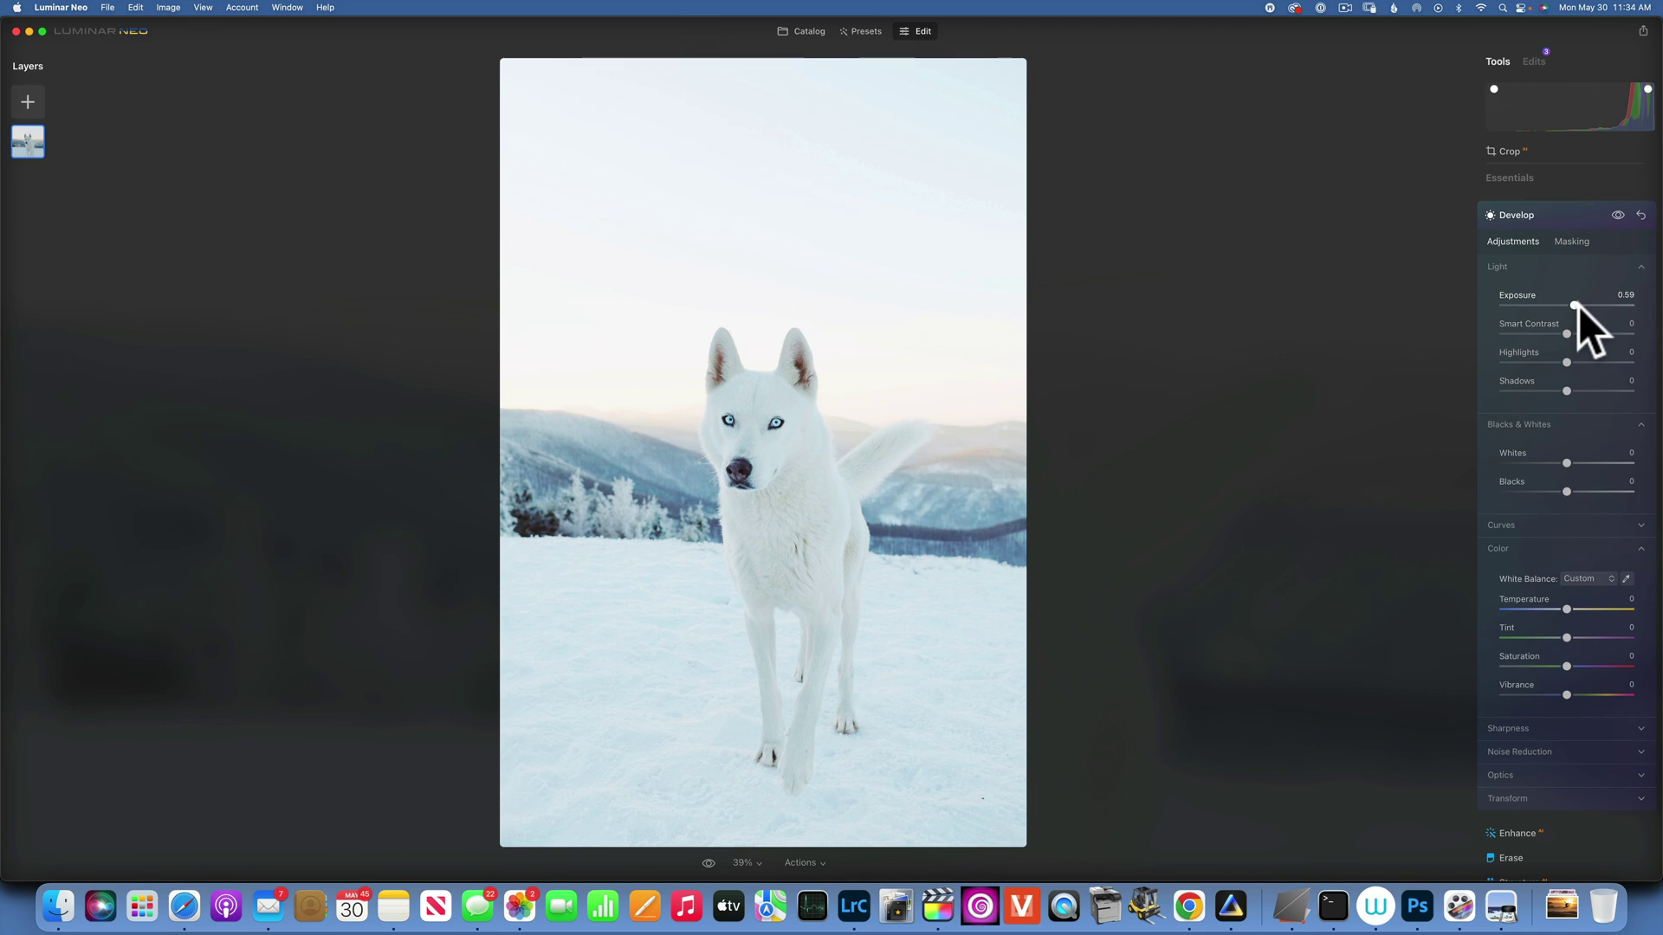
Open the photo of the green-eyed black cat from the catalog for editing to examine its histogram.
{"action": "key", "text": "g"}
{"action": "double_click", "coordinate": [556, 725]}
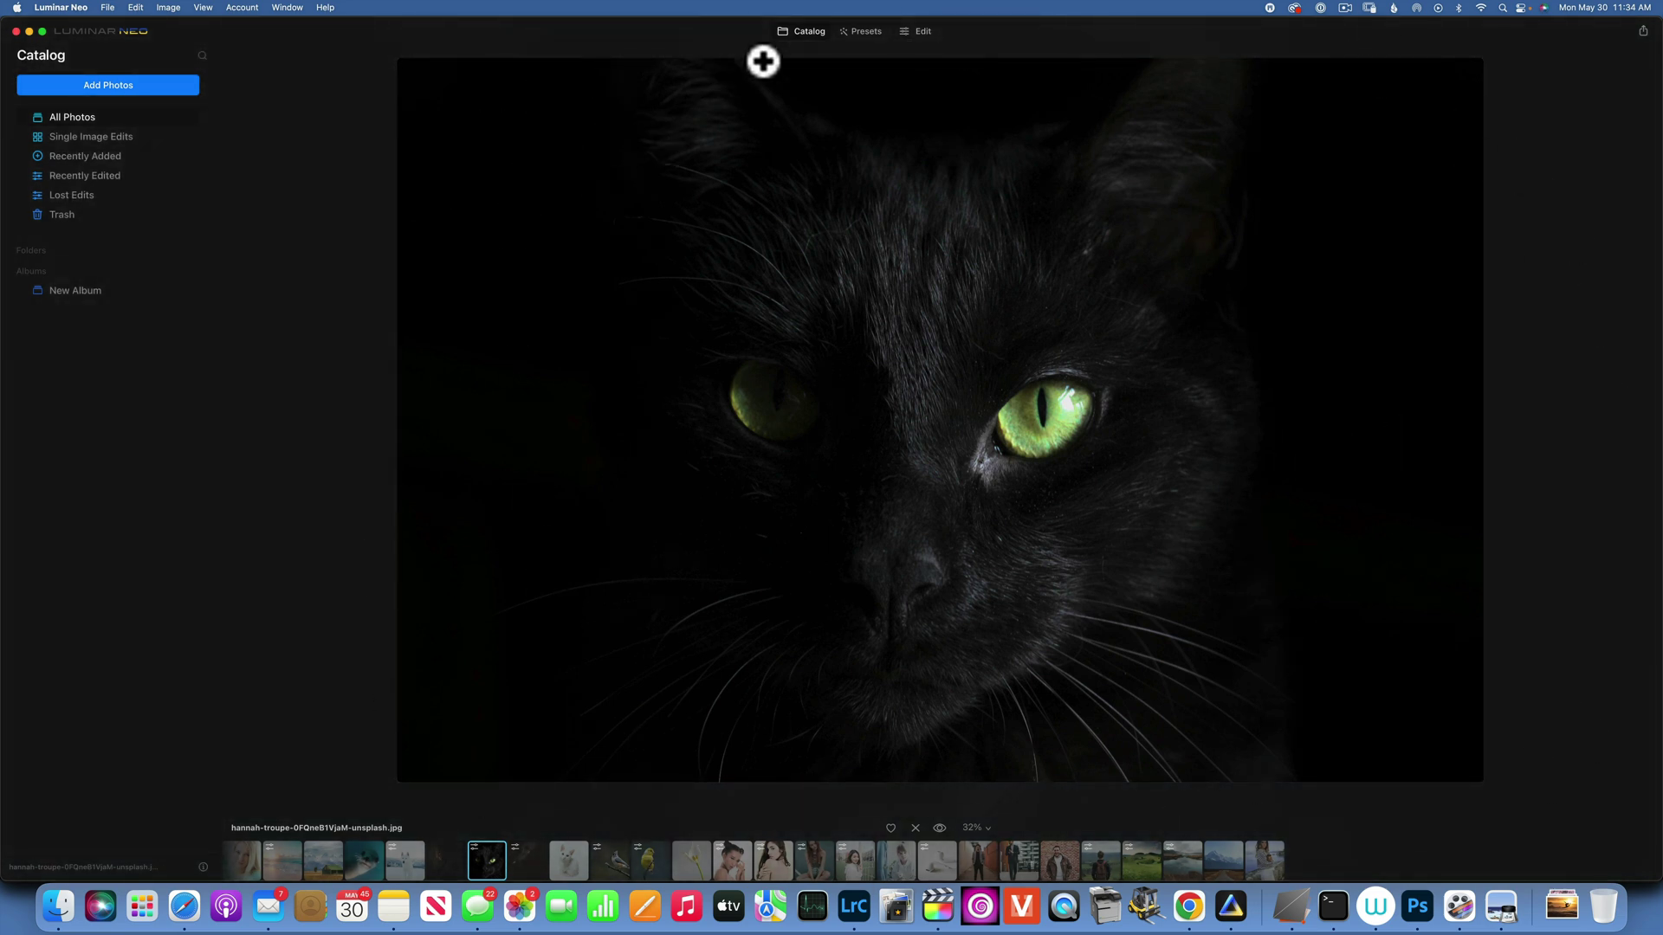
{"action": "left_click", "coordinate": [928, 29]}
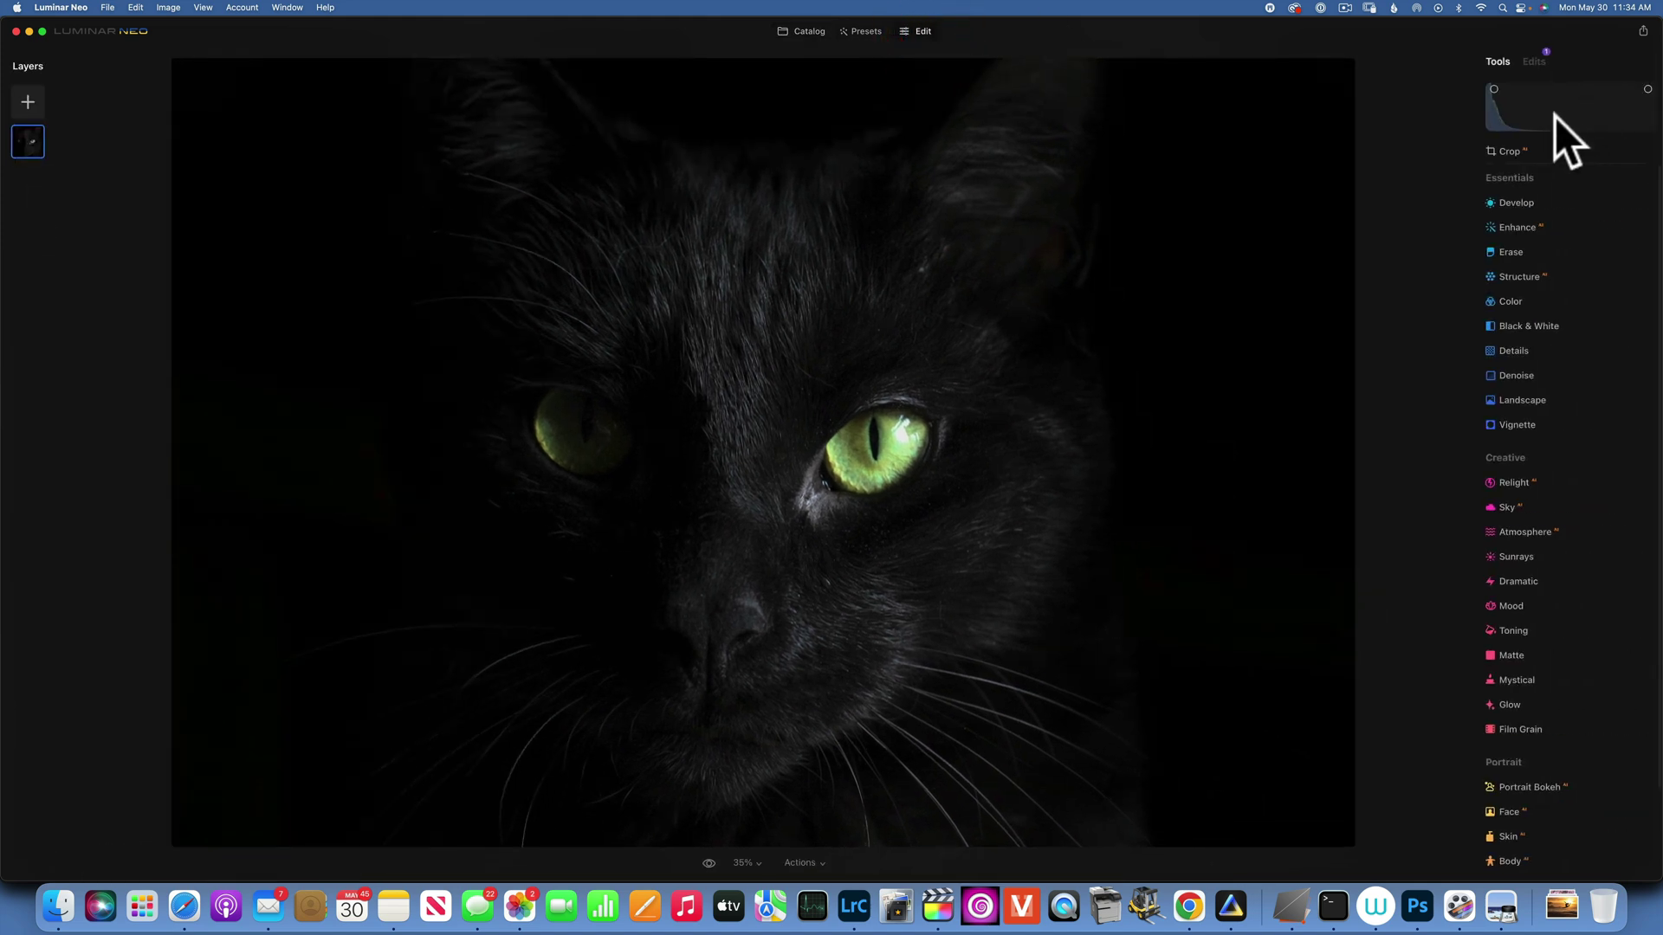
Show the highlight and shadow clipping overlays on the black cat photo, then turn both indicators off.
{"action": "left_click", "coordinate": [1648, 89]}
{"action": "left_click", "coordinate": [1494, 88]}
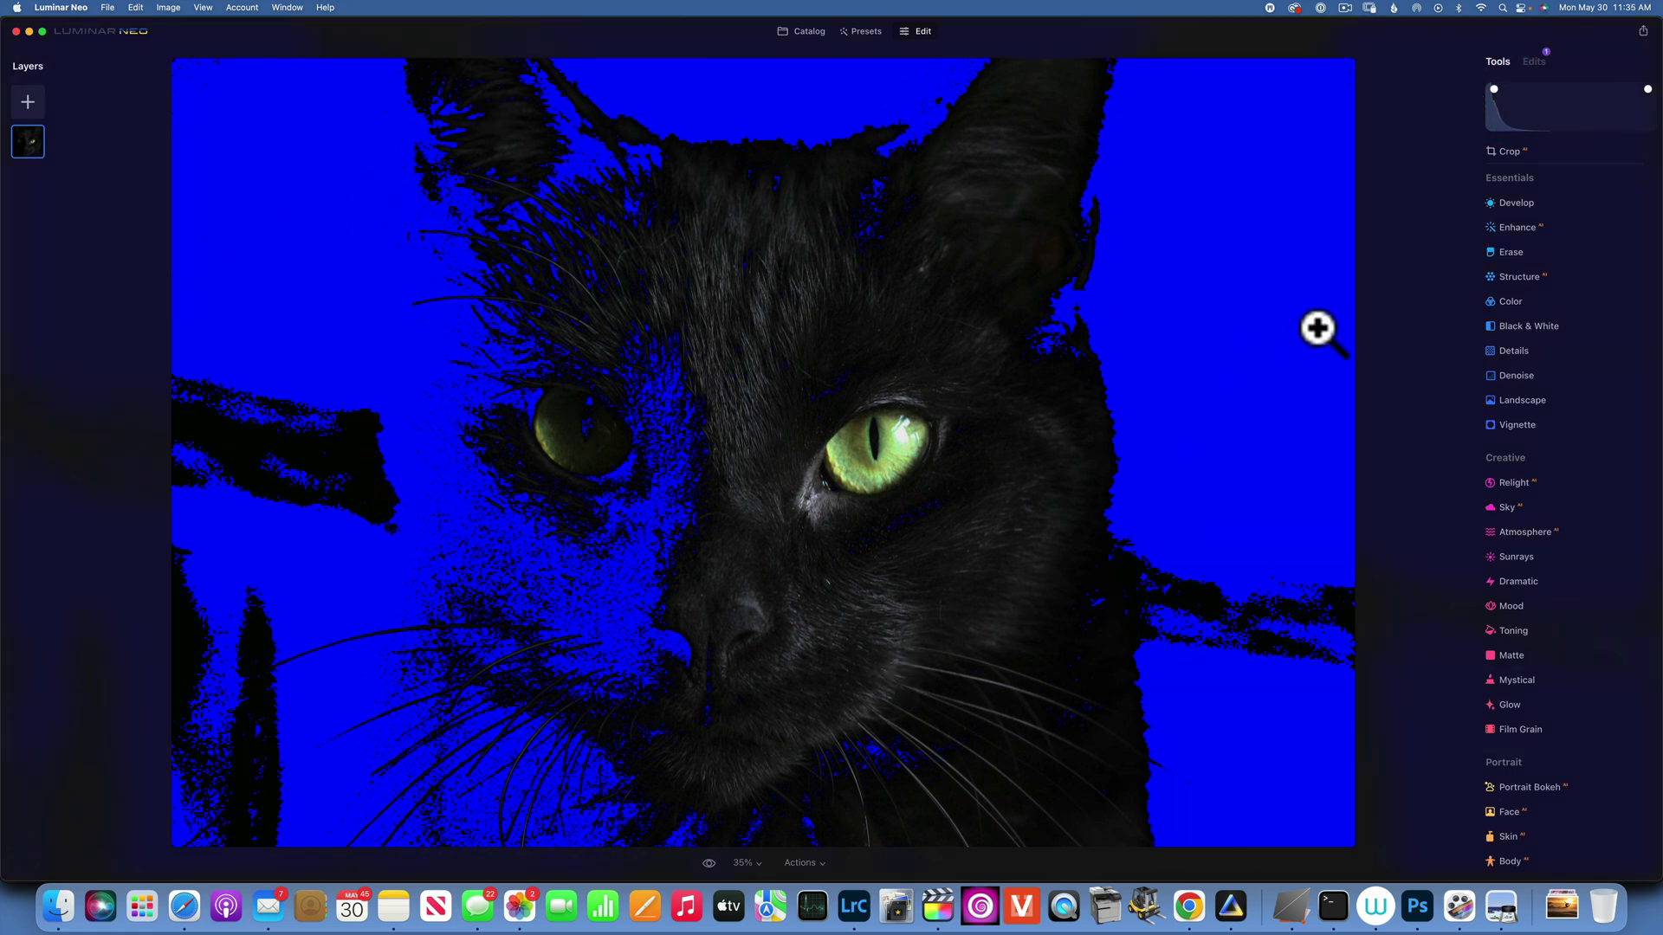
{"action": "left_click", "coordinate": [1494, 88]}
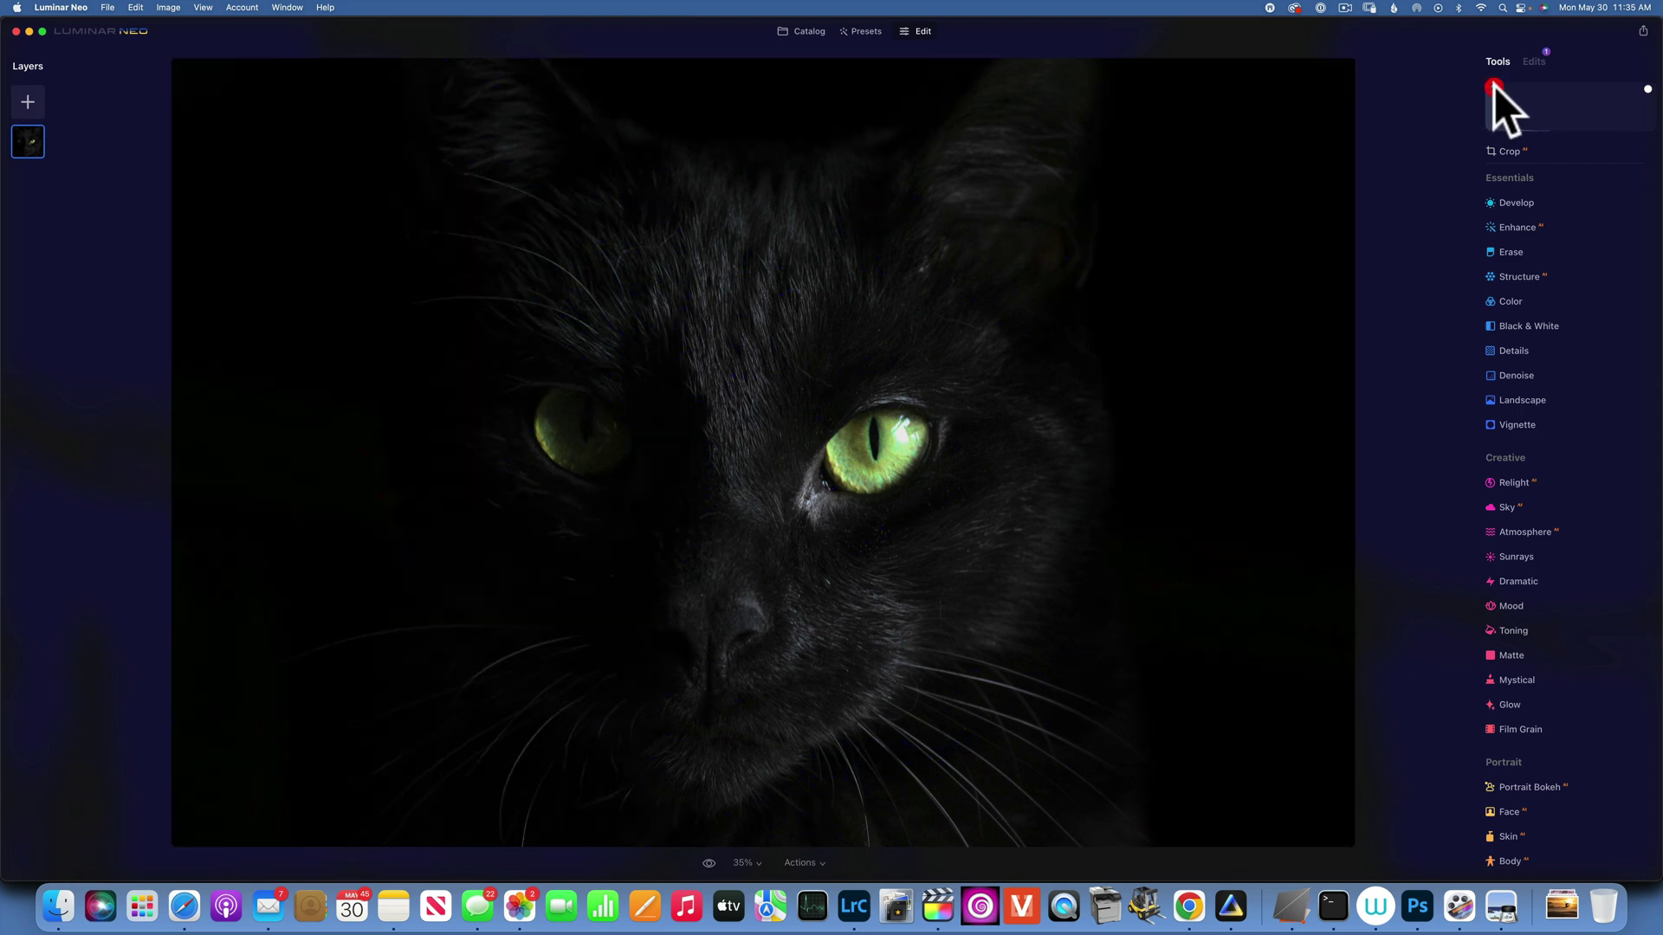
{"action": "left_click", "coordinate": [1648, 88]}
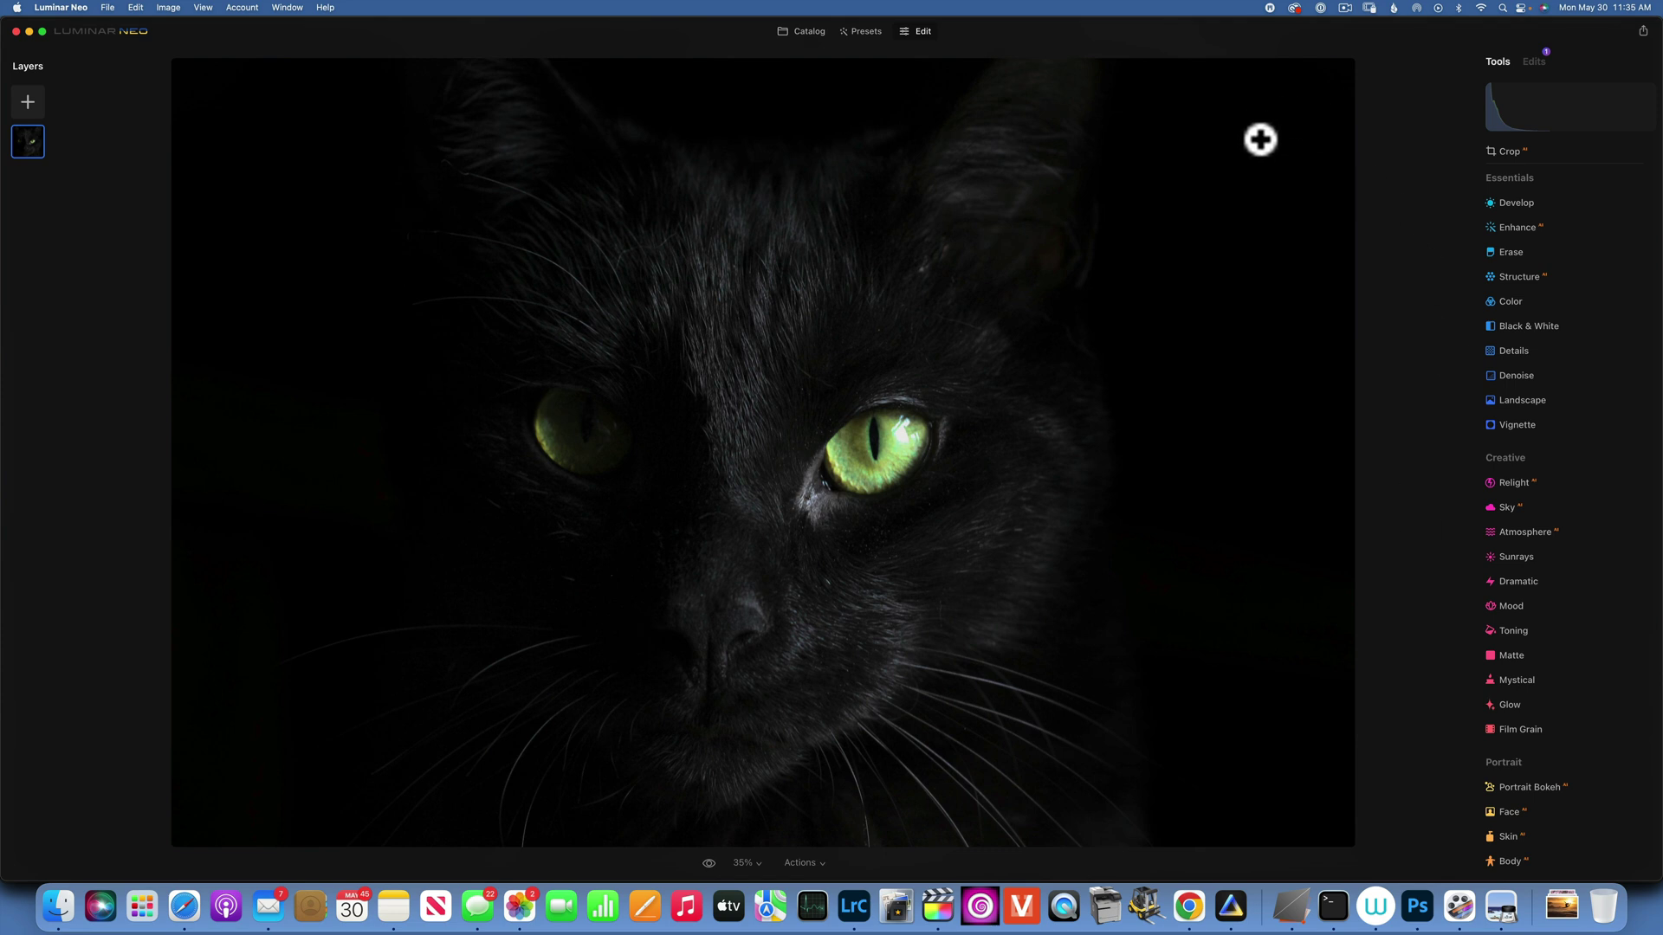
Open the photo of the lake with brown grass from the catalog for editing and turn on highlight clipping.
{"action": "left_click", "coordinate": [801, 32]}
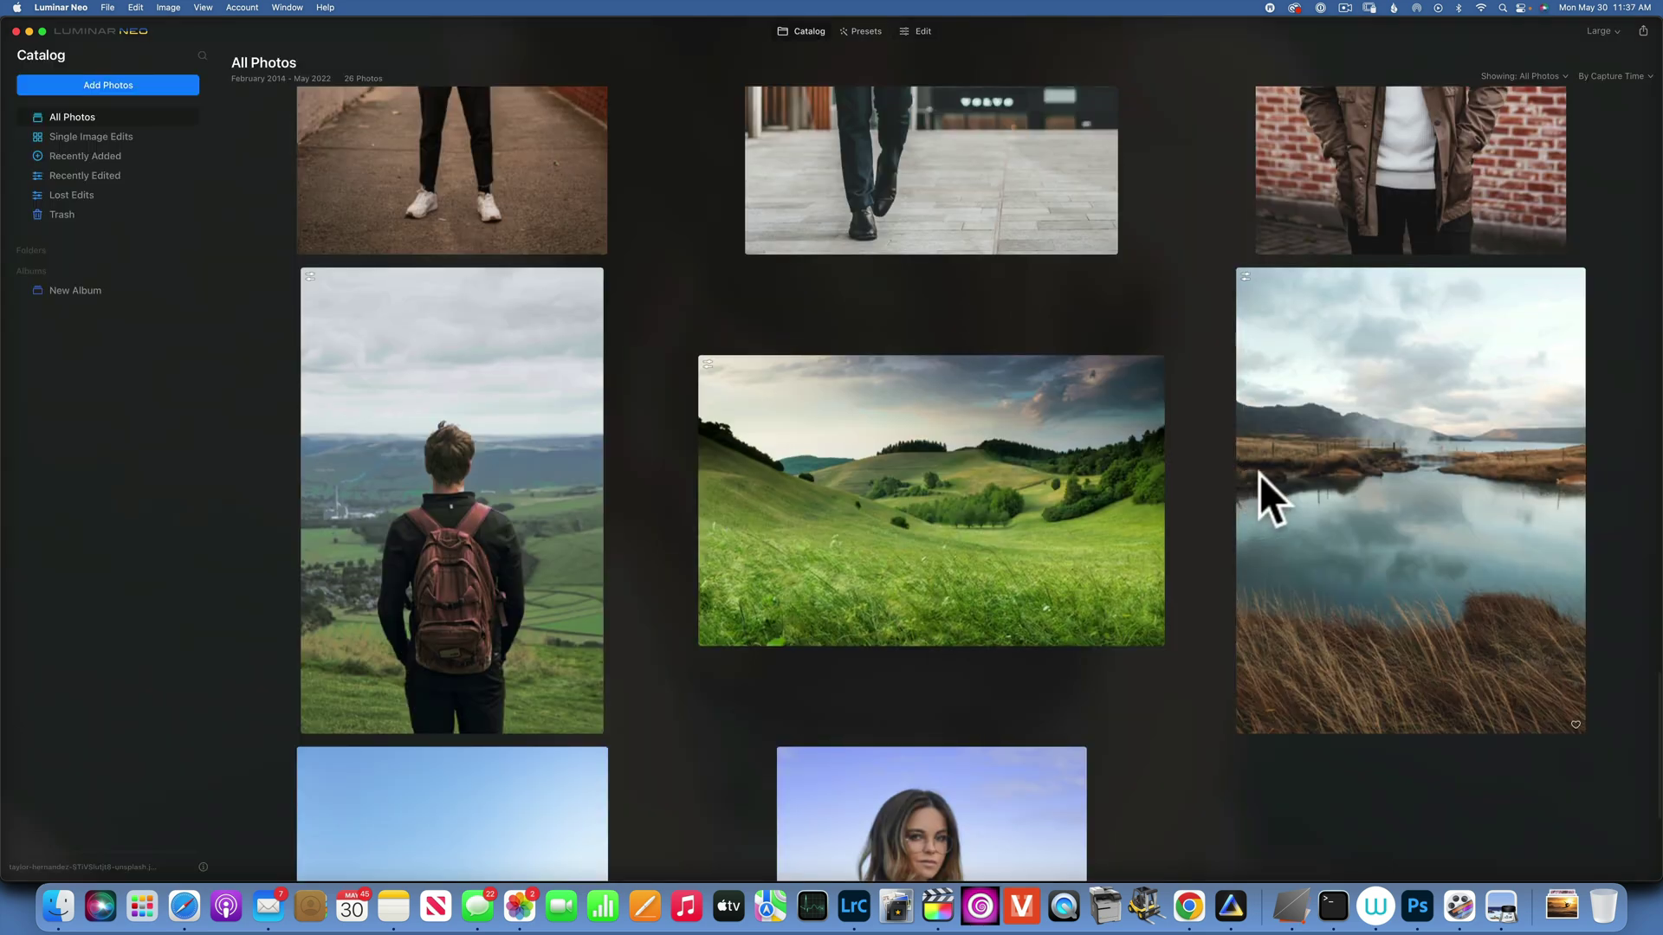
{"action": "double_click", "coordinate": [1431, 508]}
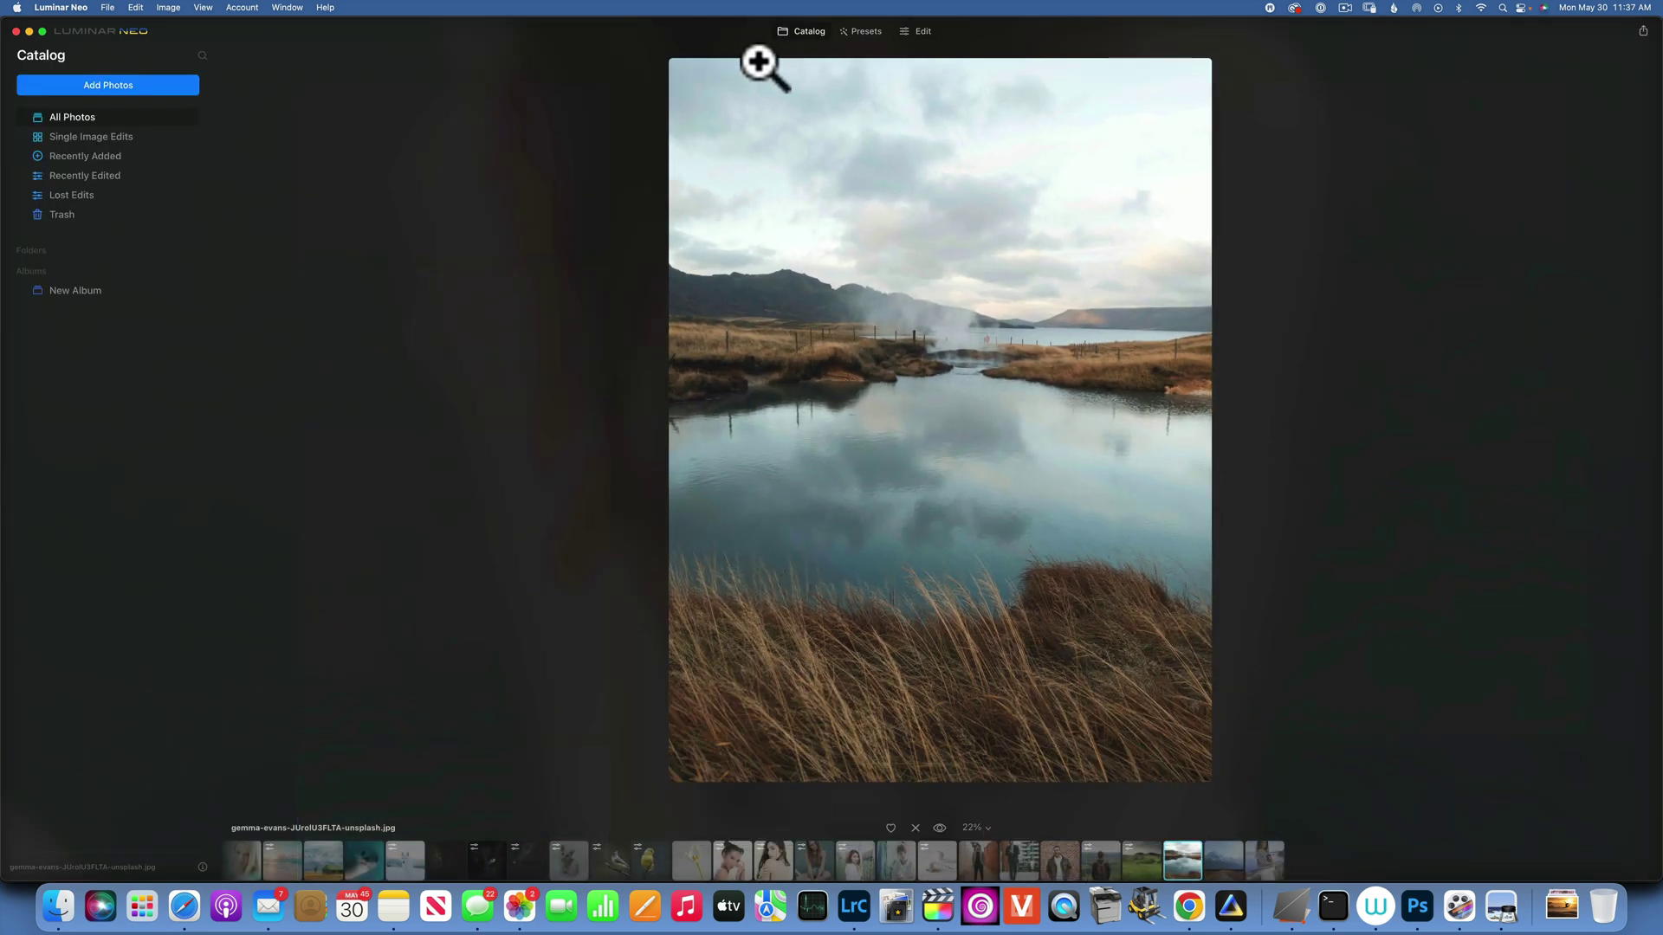
{"action": "left_click", "coordinate": [923, 31]}
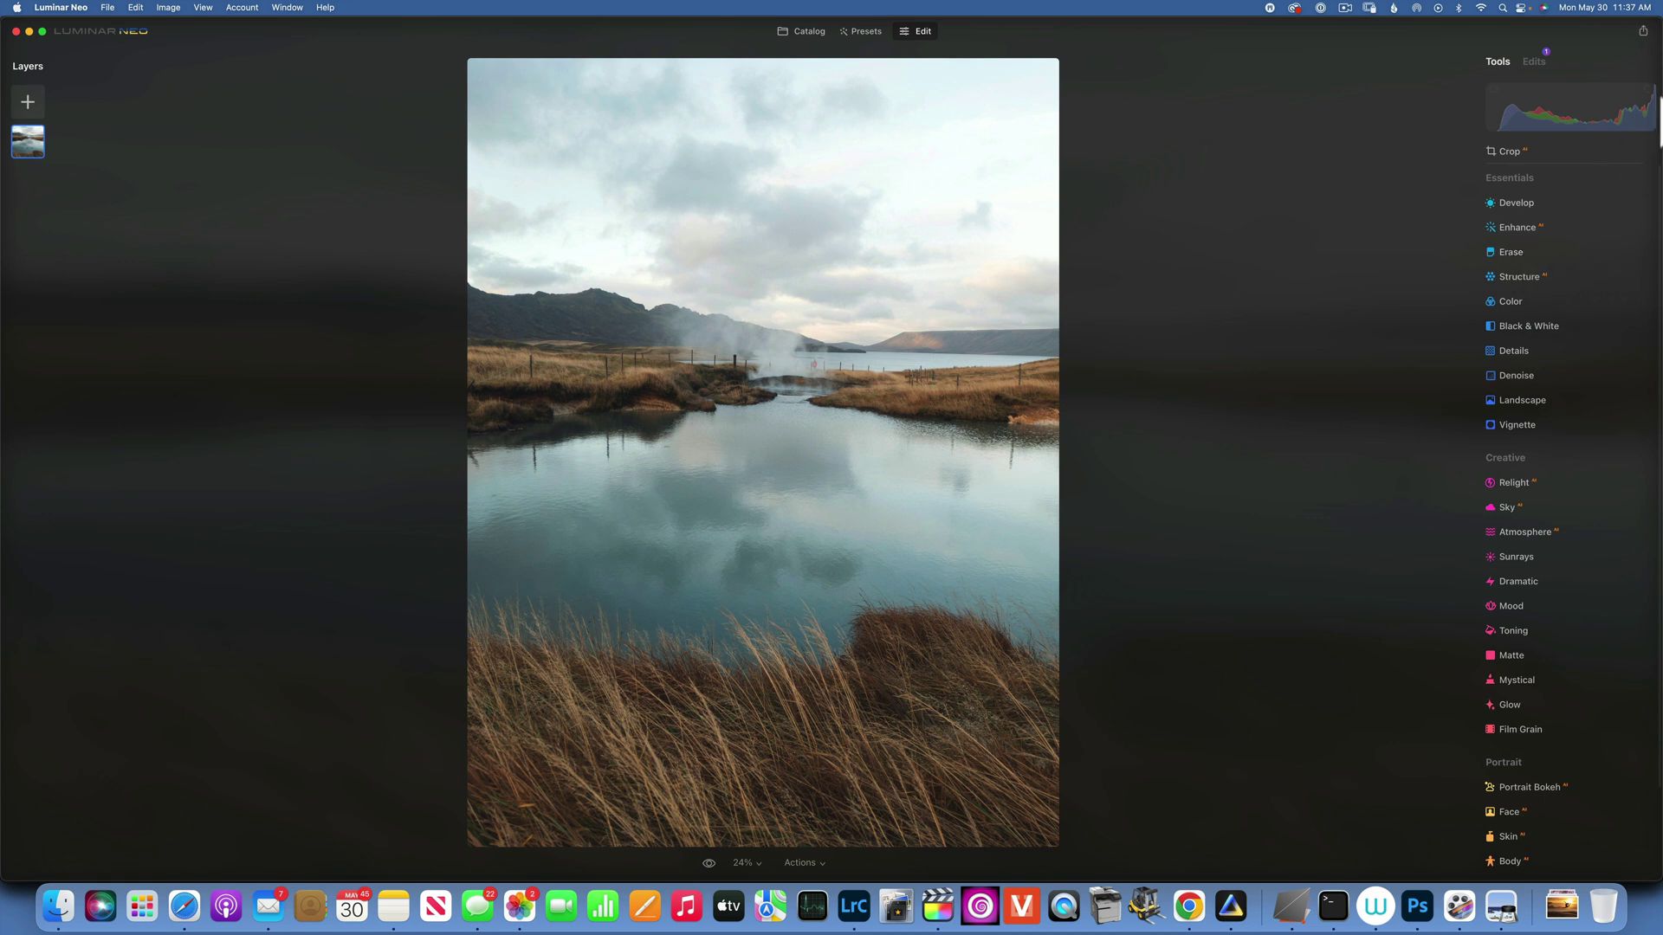
{"action": "left_click", "coordinate": [1649, 89]}
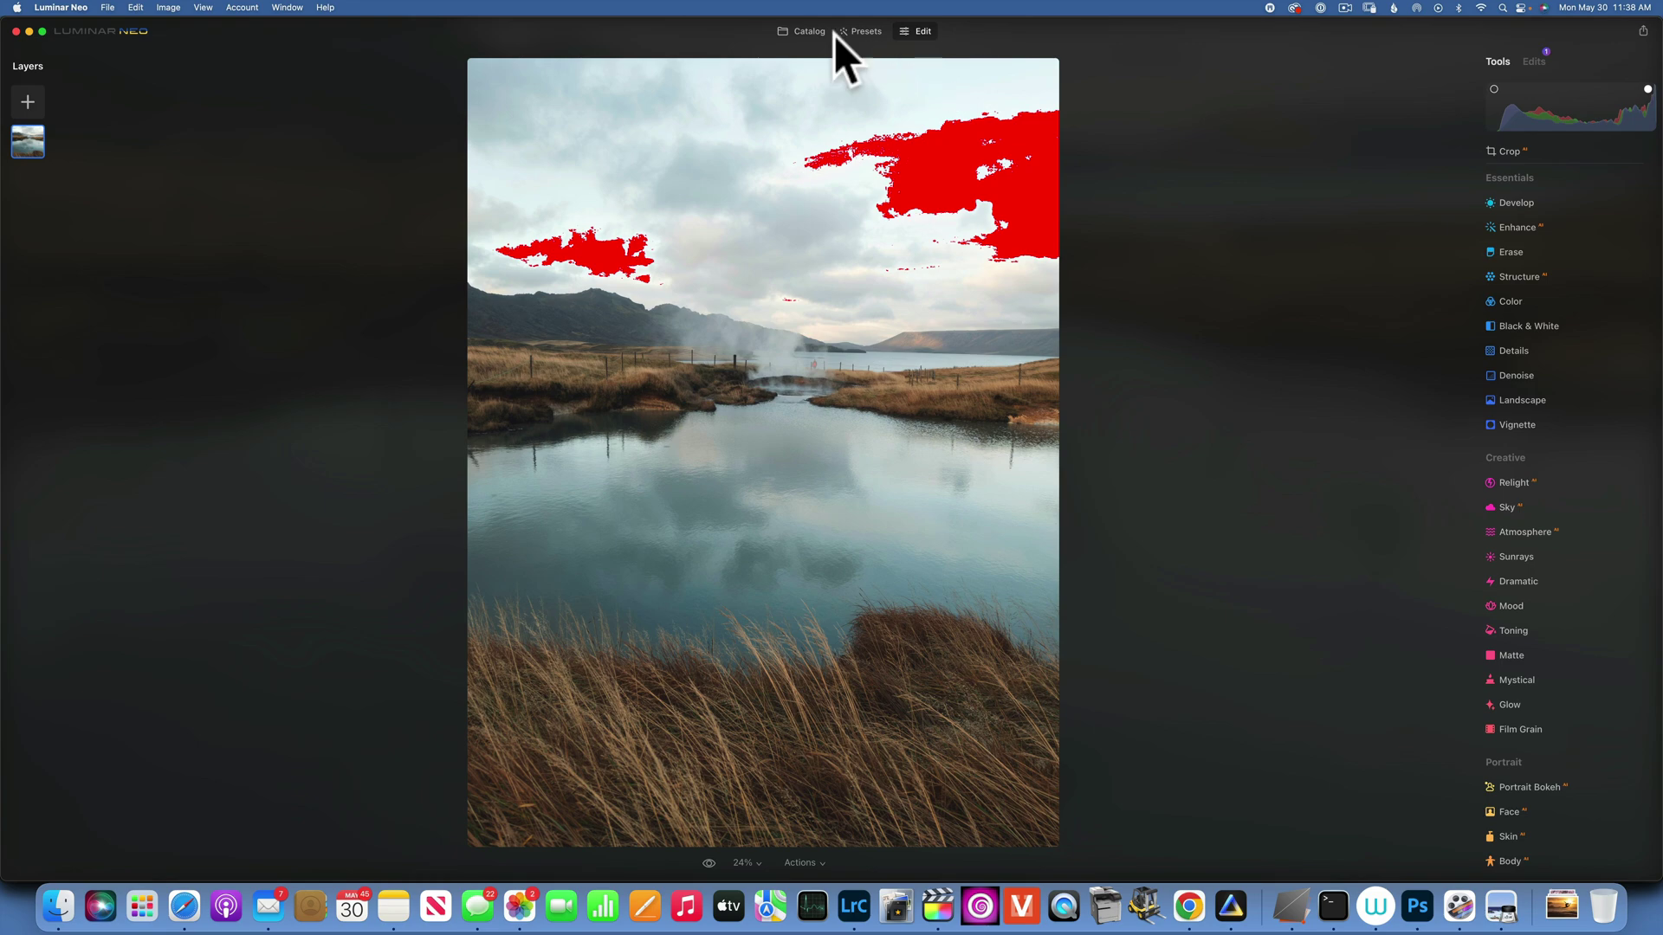
Open the photo of the green rolling hills from the catalog for editing to examine its histogram.
{"action": "left_click", "coordinate": [801, 32]}
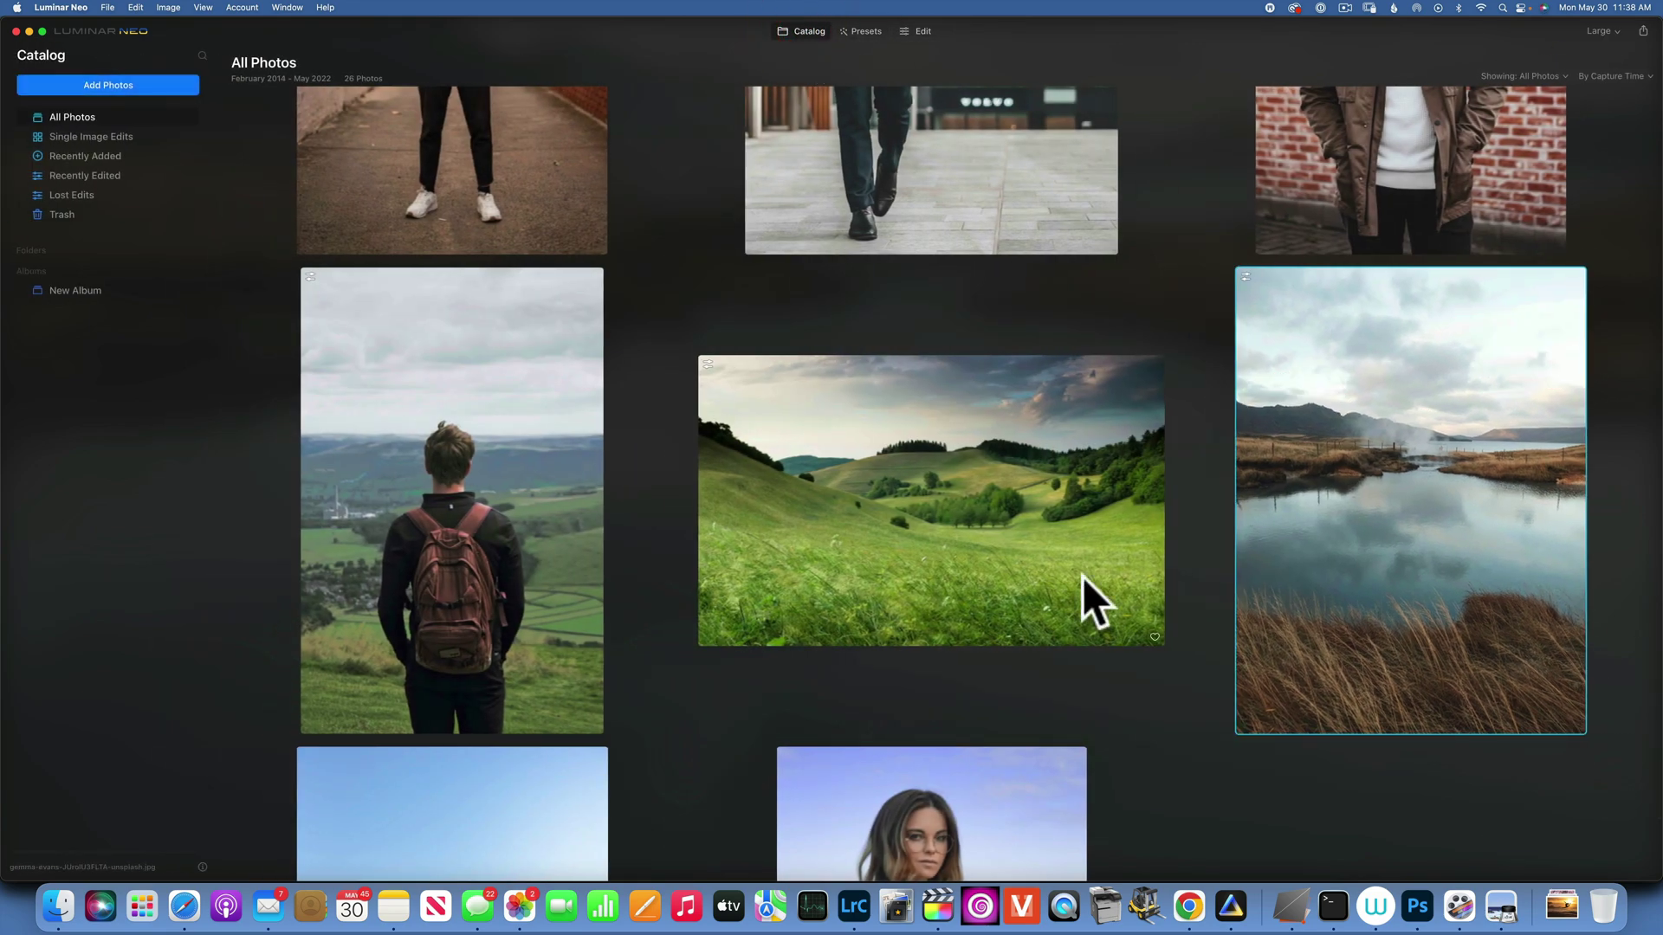
{"action": "double_click", "coordinate": [1017, 454]}
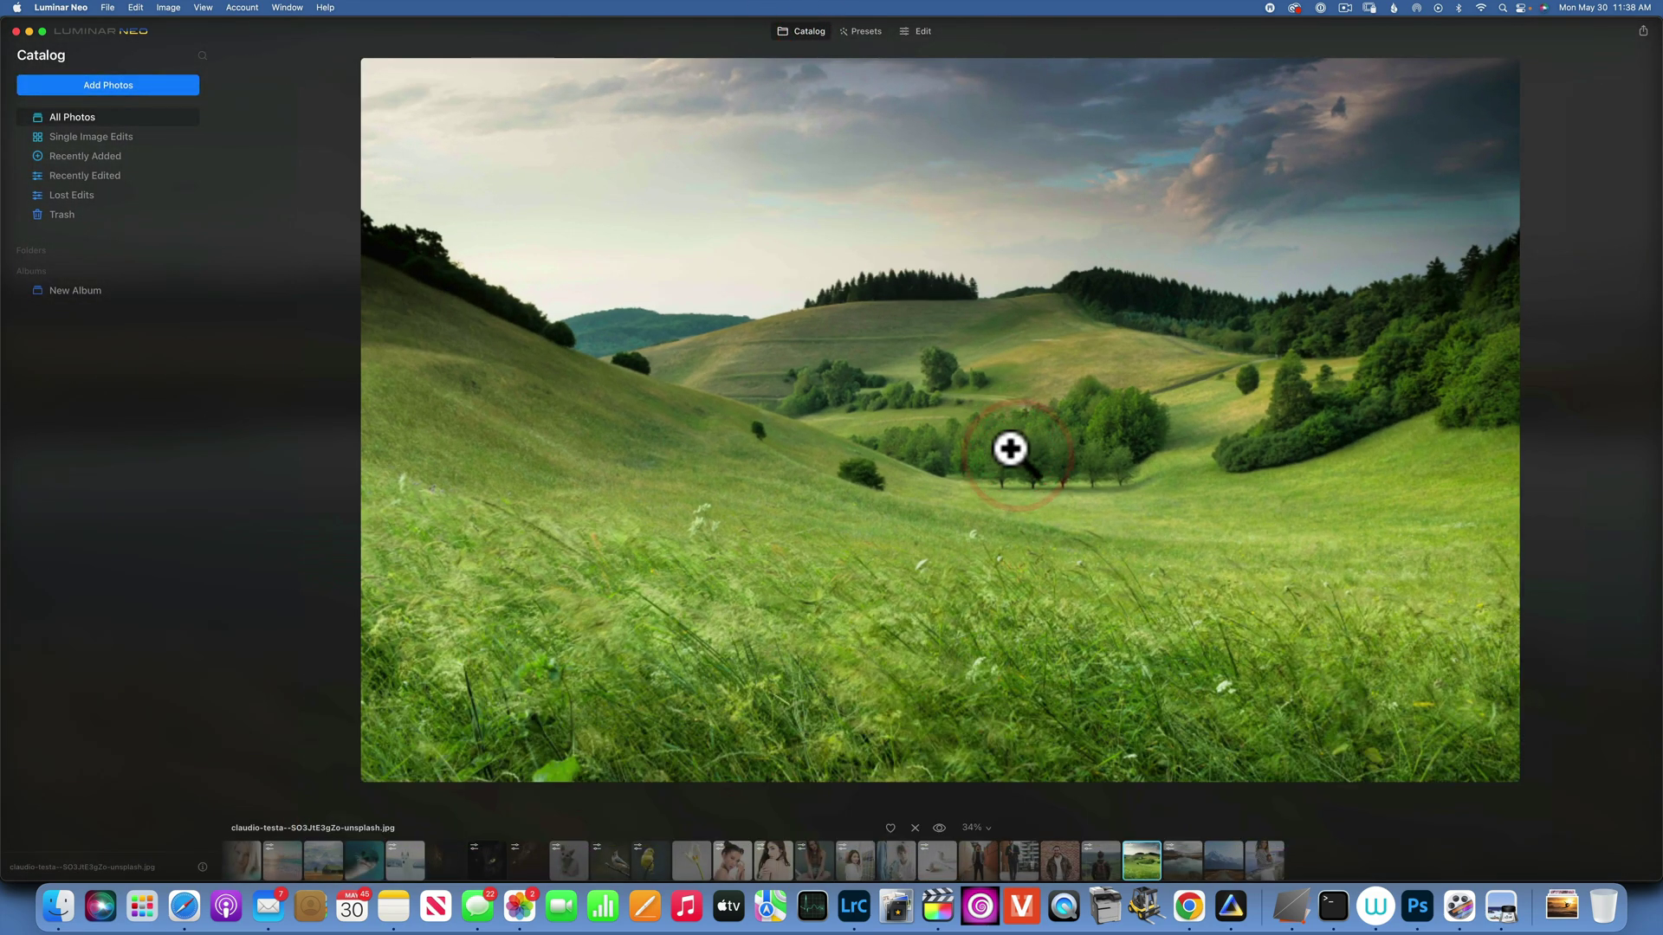
{"action": "left_click", "coordinate": [926, 32]}
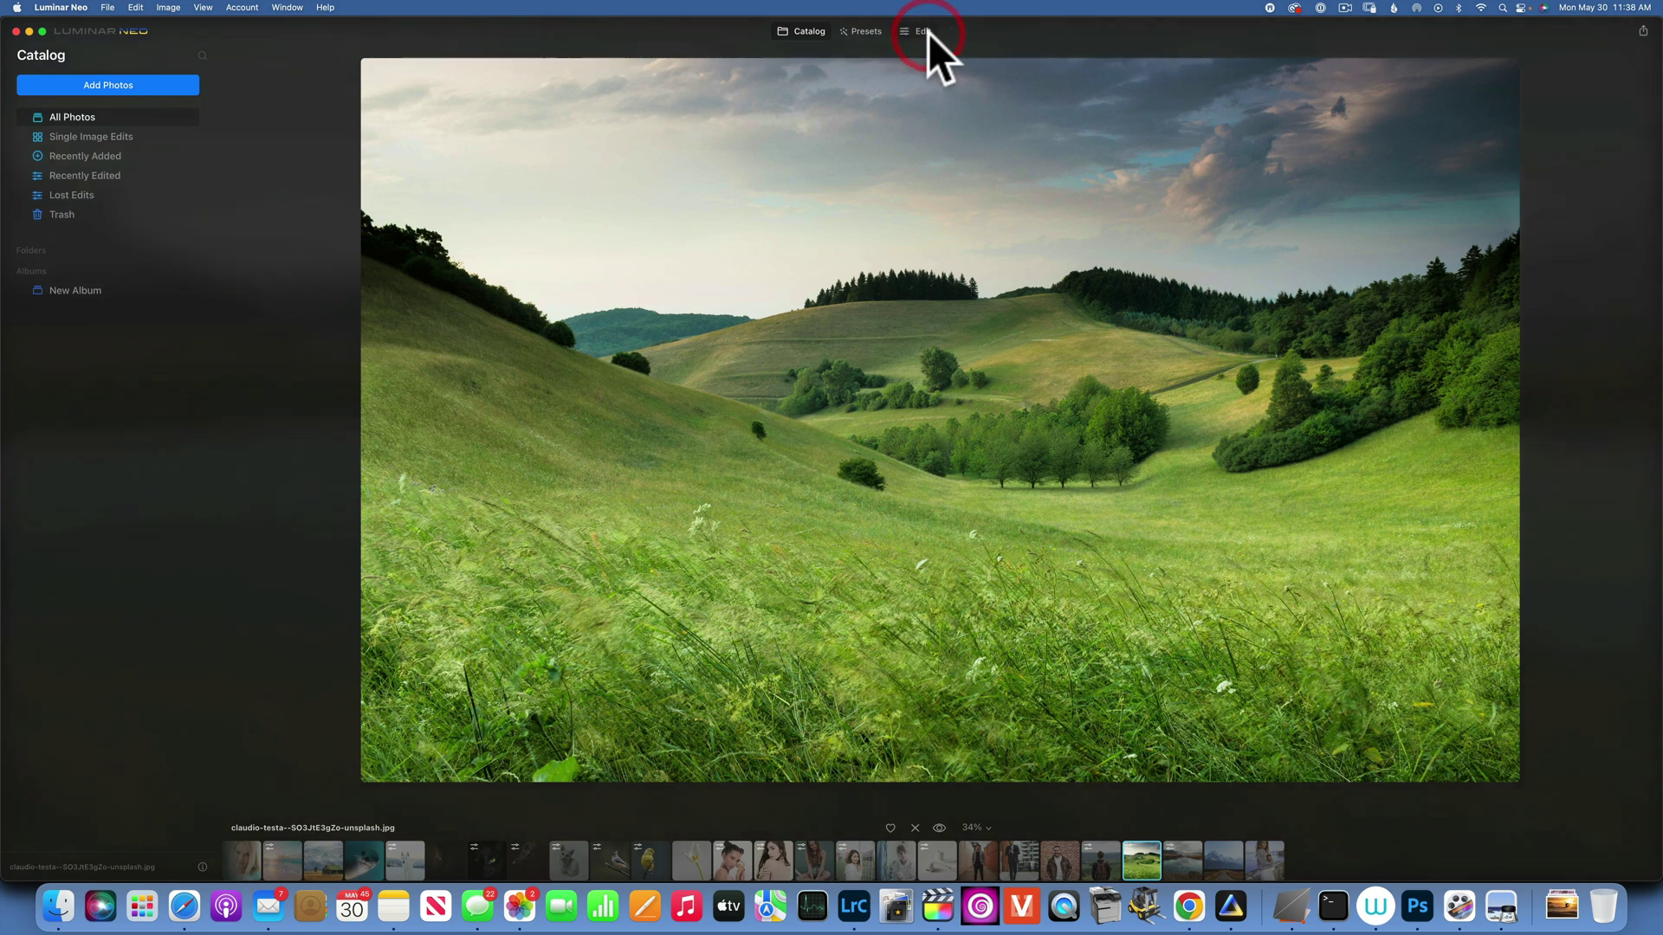